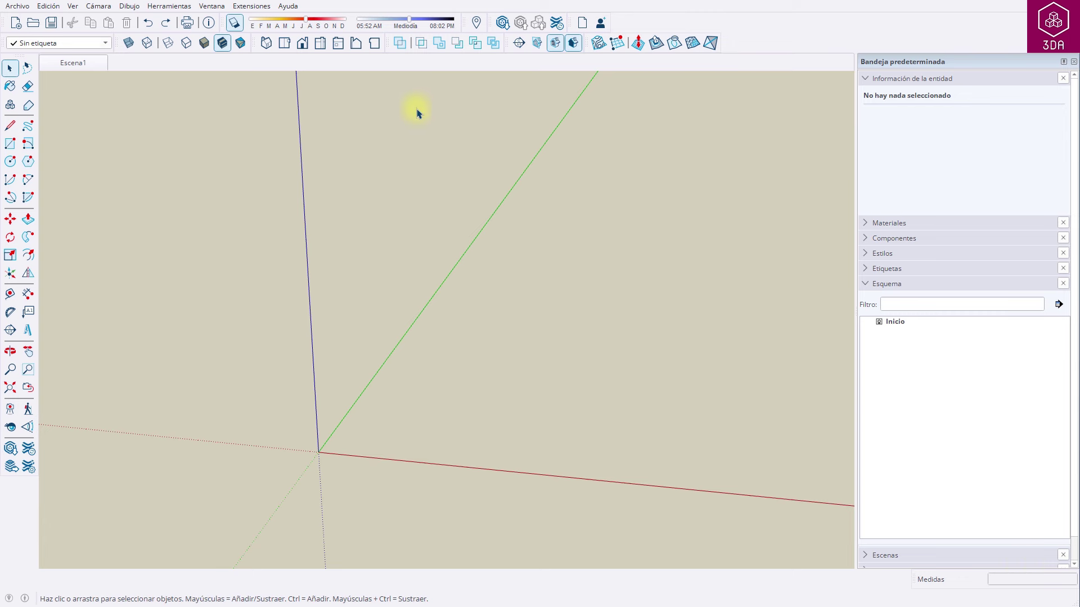
- Import the AutoCAD file Curvas de nivel.dwg with metres as the import units
click(23, 6)
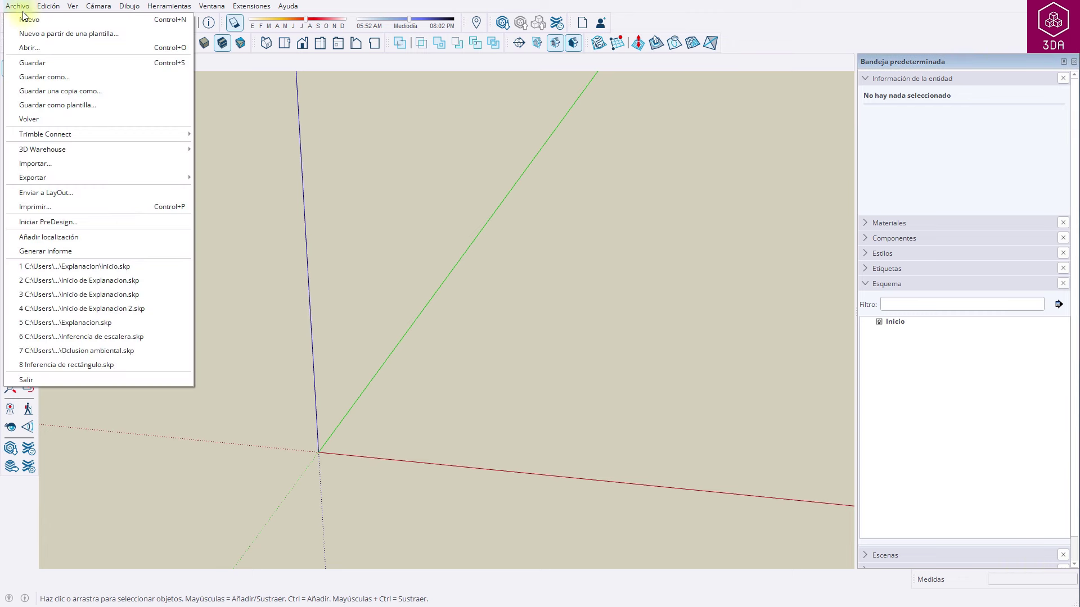
click(42, 163)
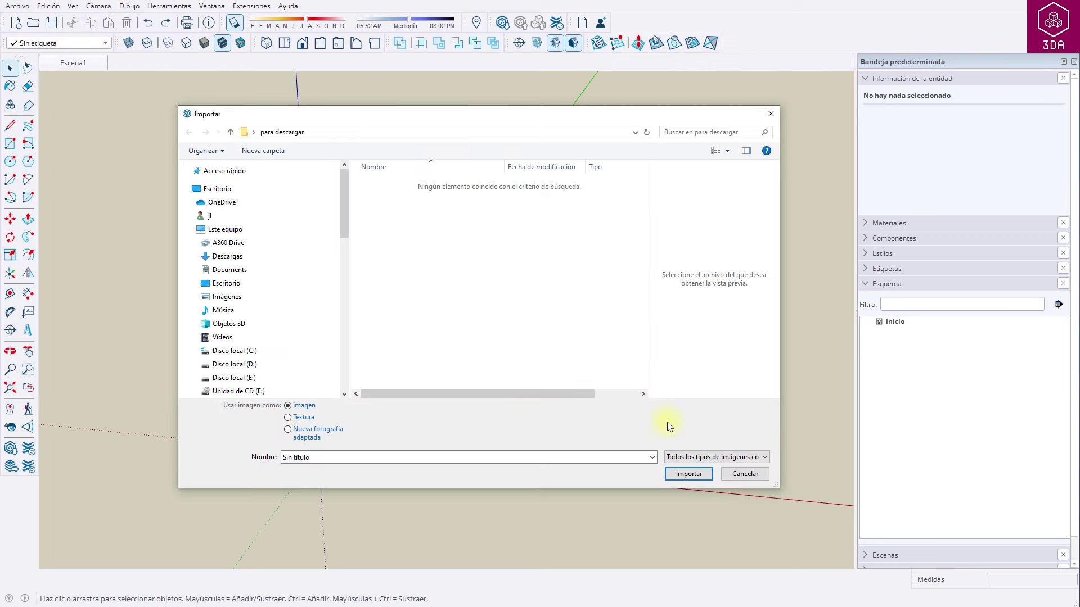
click(679, 458)
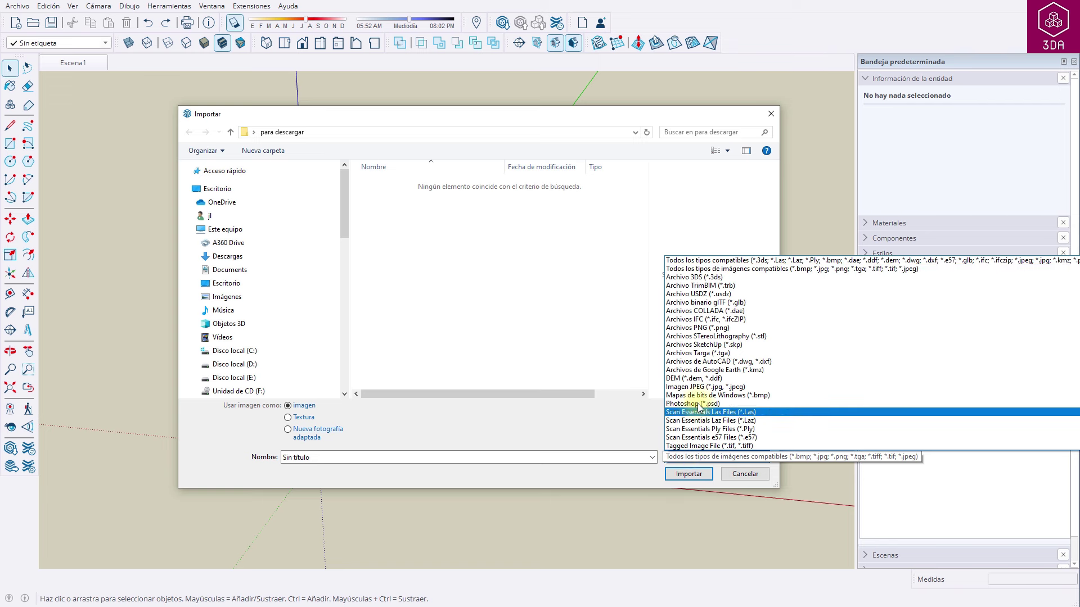
click(704, 363)
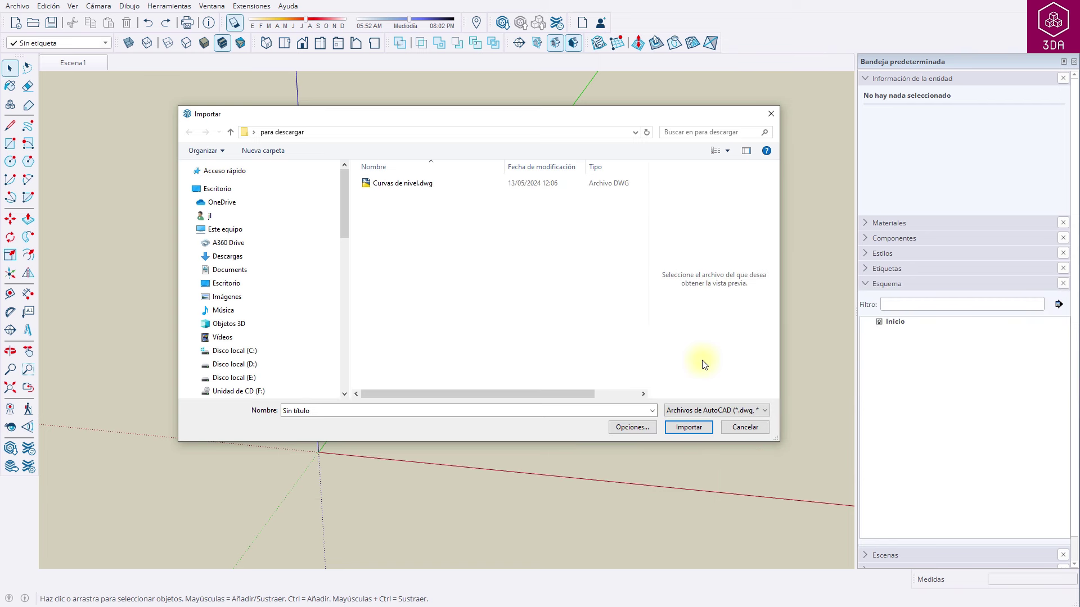
click(405, 184)
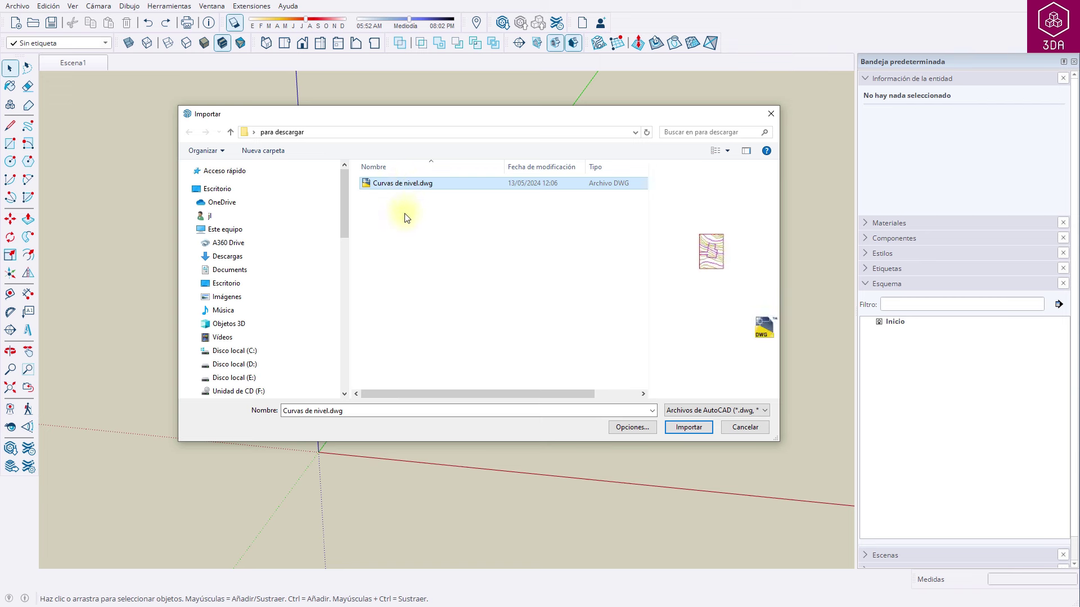
click(629, 429)
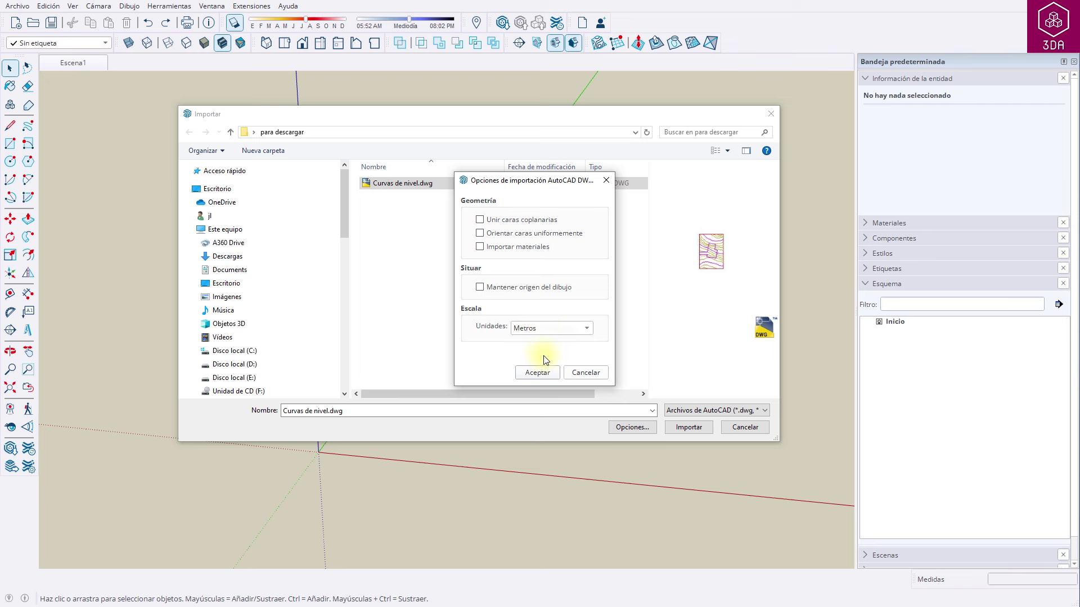
click(544, 376)
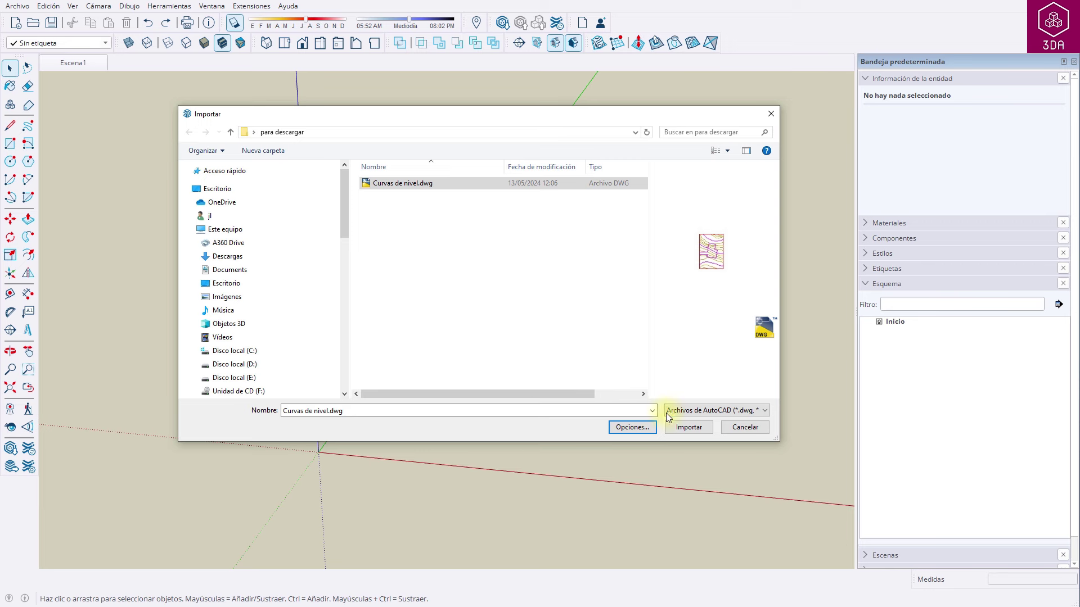
click(691, 429)
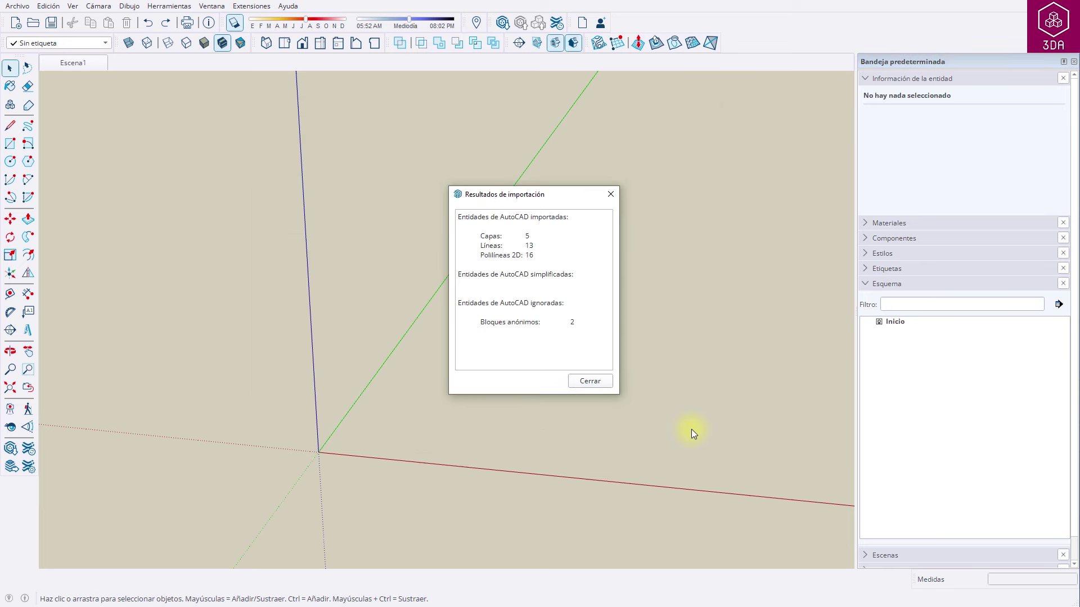
- Close the import report, orbit above the contours and expand the Etiquetas tag list
click(588, 381)
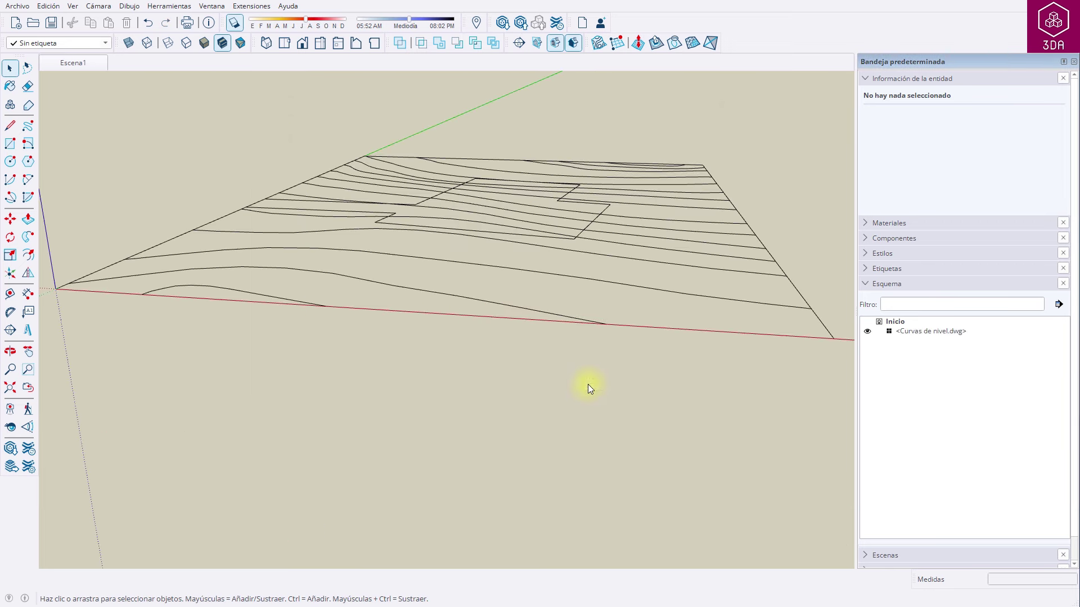
middle_drag(451, 246, 449, 414)
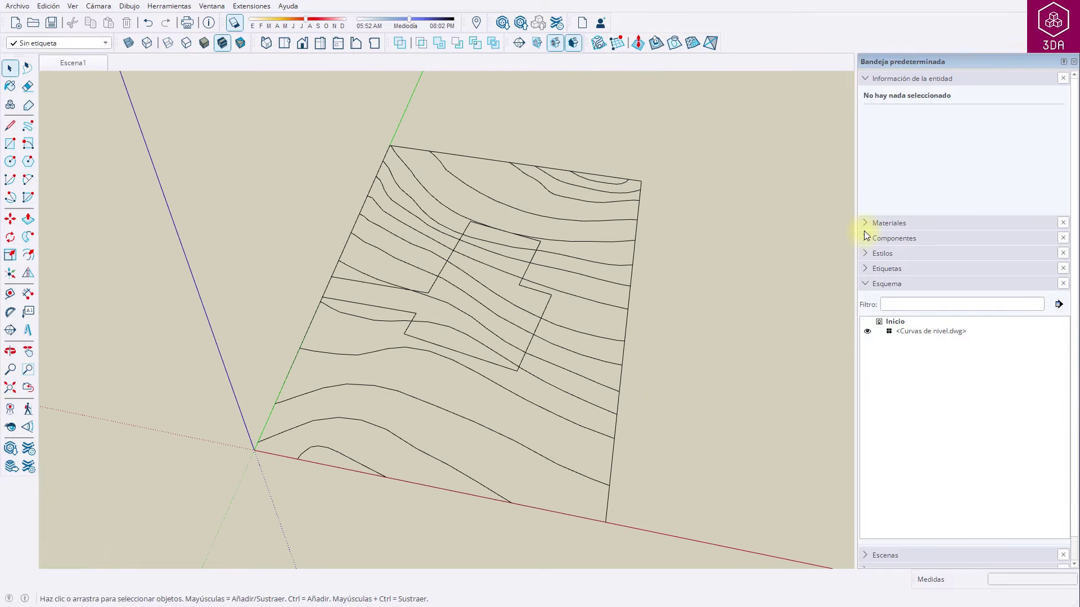
click(866, 269)
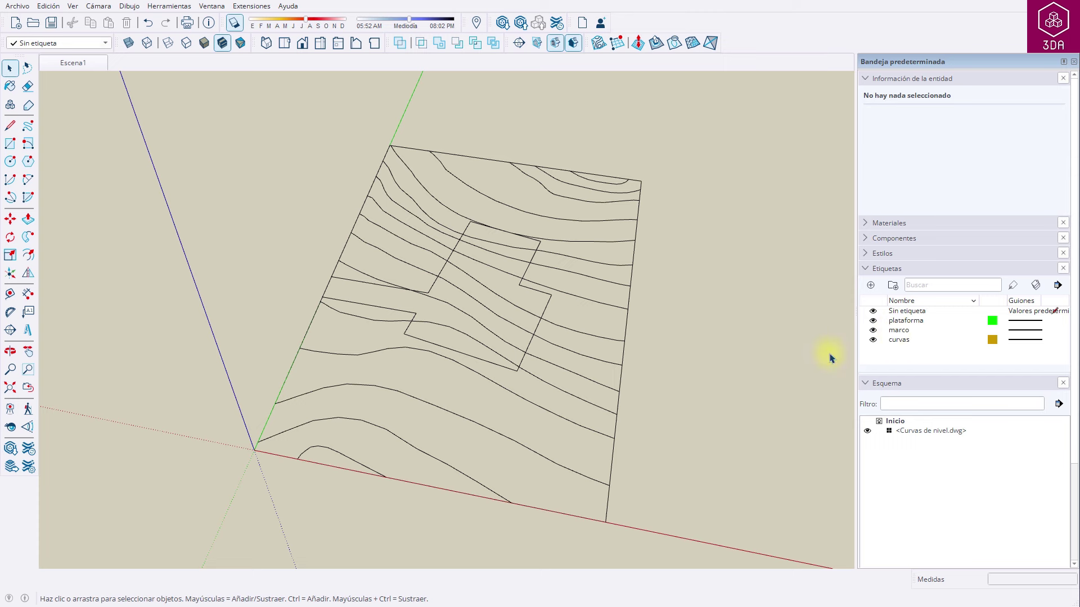
- Explode the imported Curvas de nivel.dwg component into loose edges
click(624, 346)
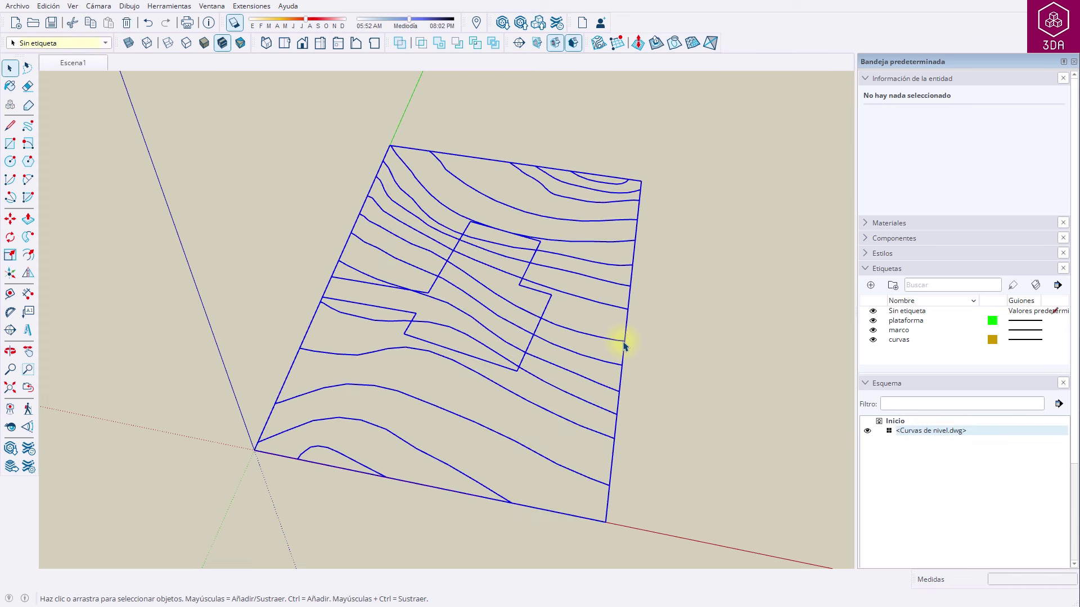
right_click(625, 345)
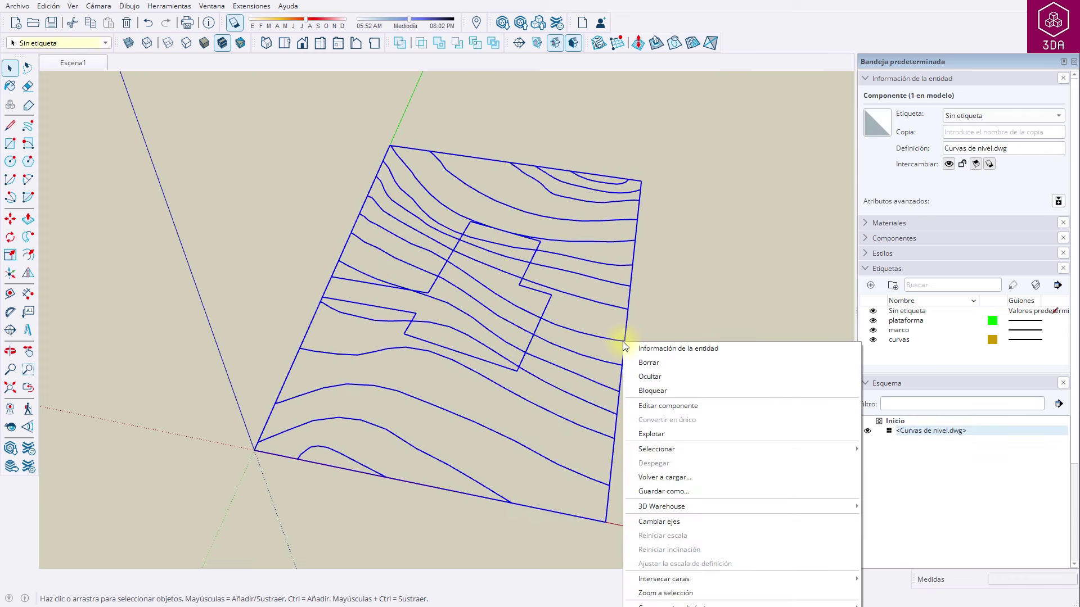
click(677, 428)
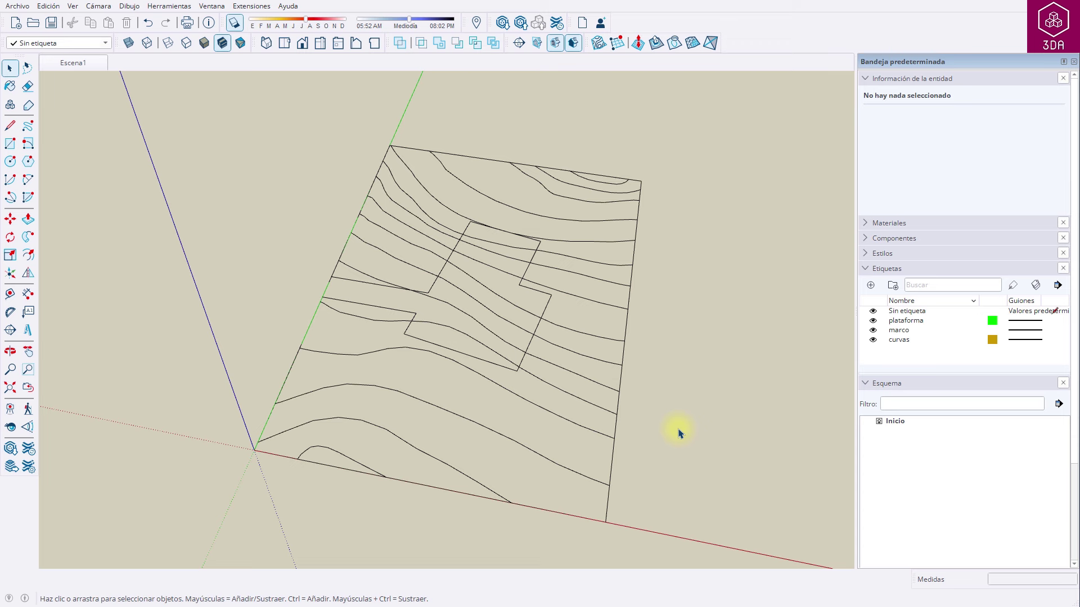
- Hide the marco and curvas tags and group the platform outline edges
click(873, 330)
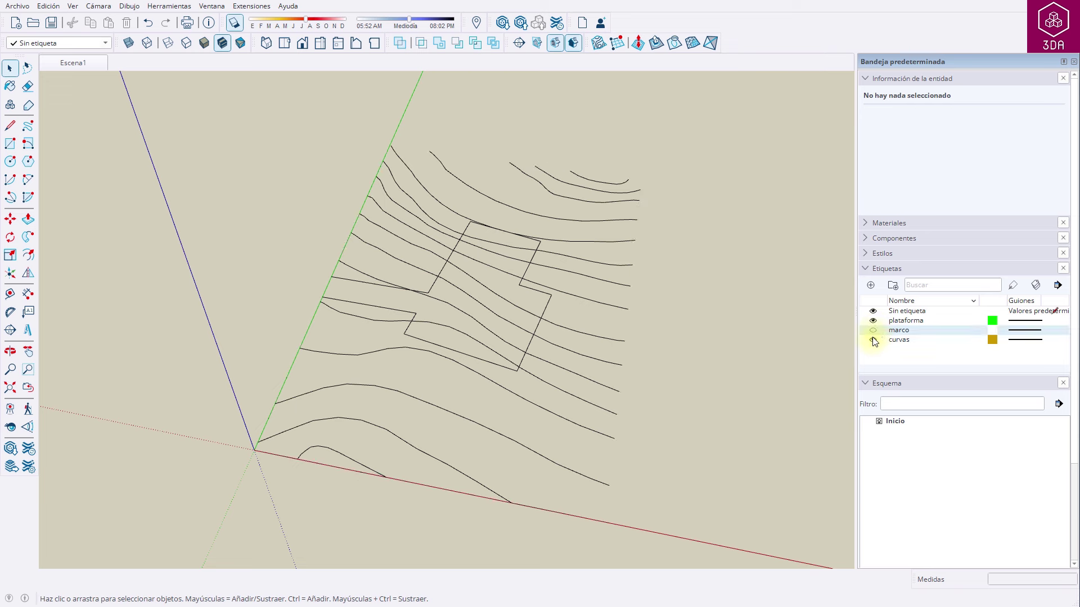
click(872, 340)
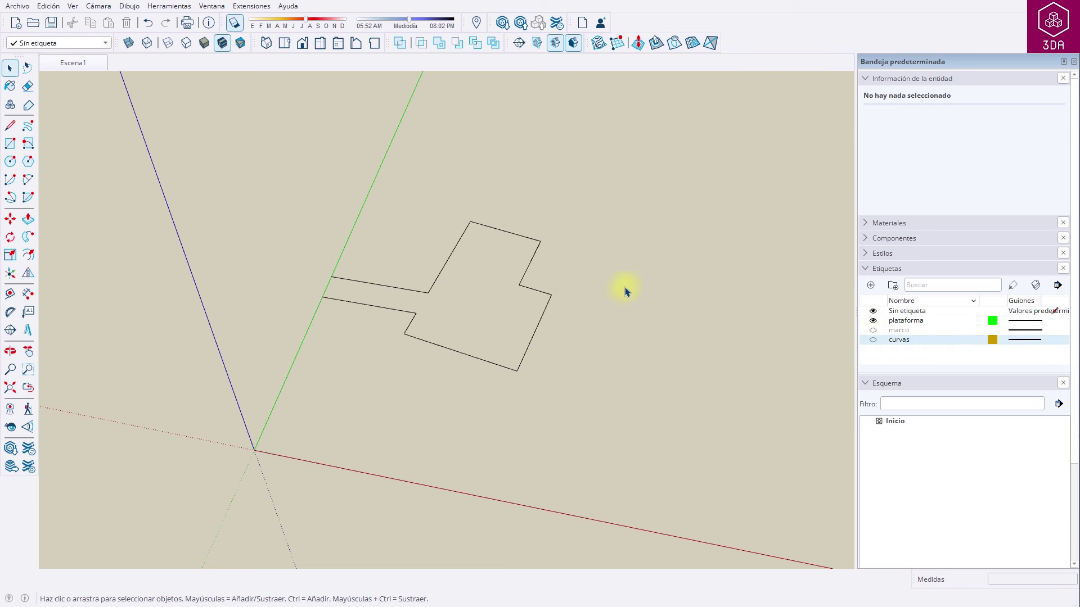
drag(299, 181, 622, 408)
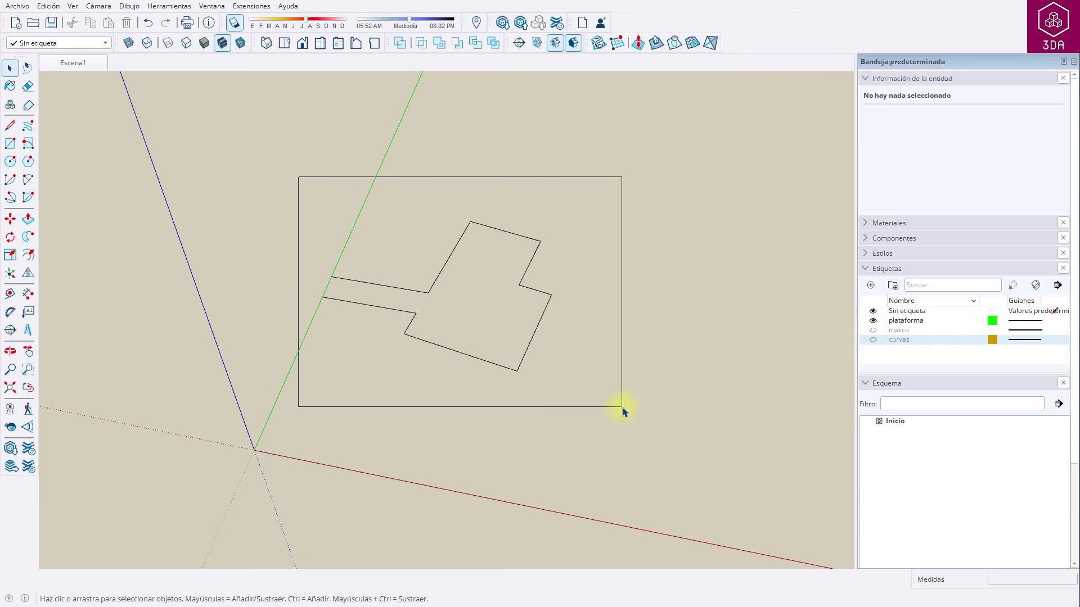
right_click(532, 335)
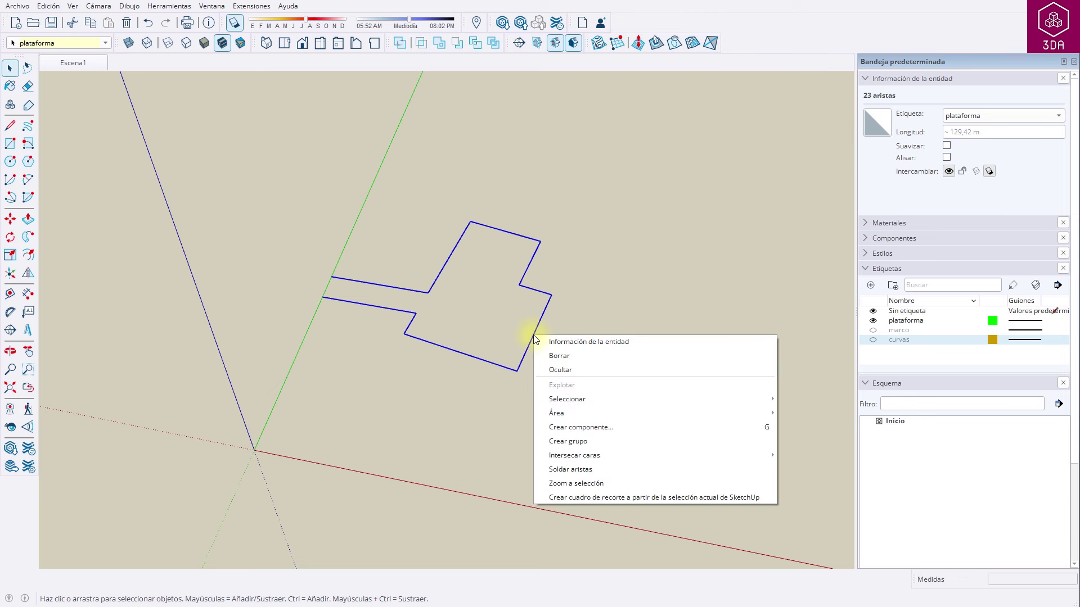
click(582, 441)
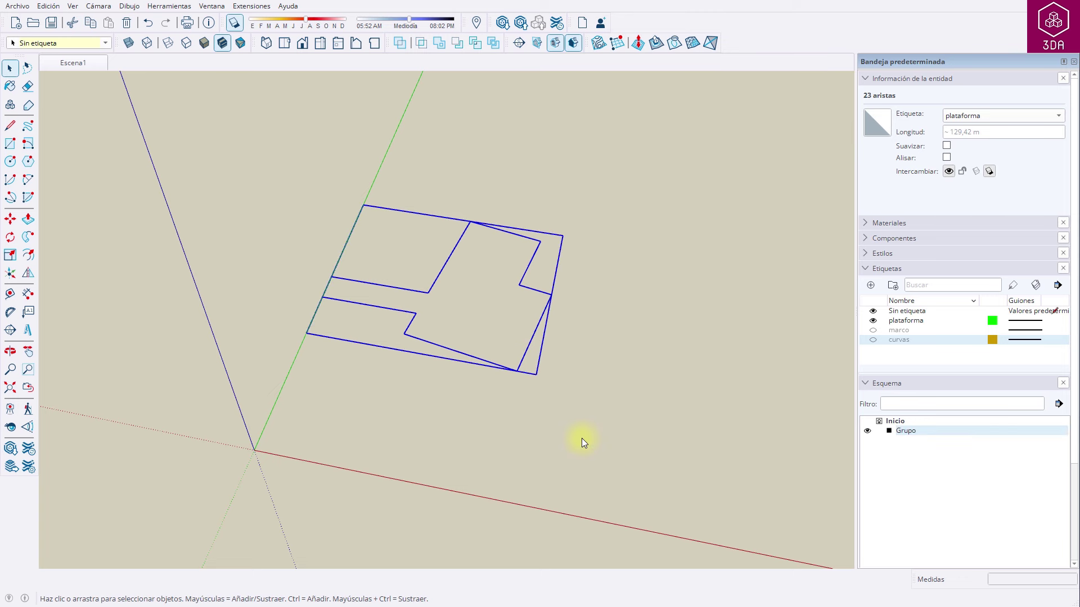
- Name the new outline group 'plataforma' in the Outliner
right_click(902, 432)
click(902, 424)
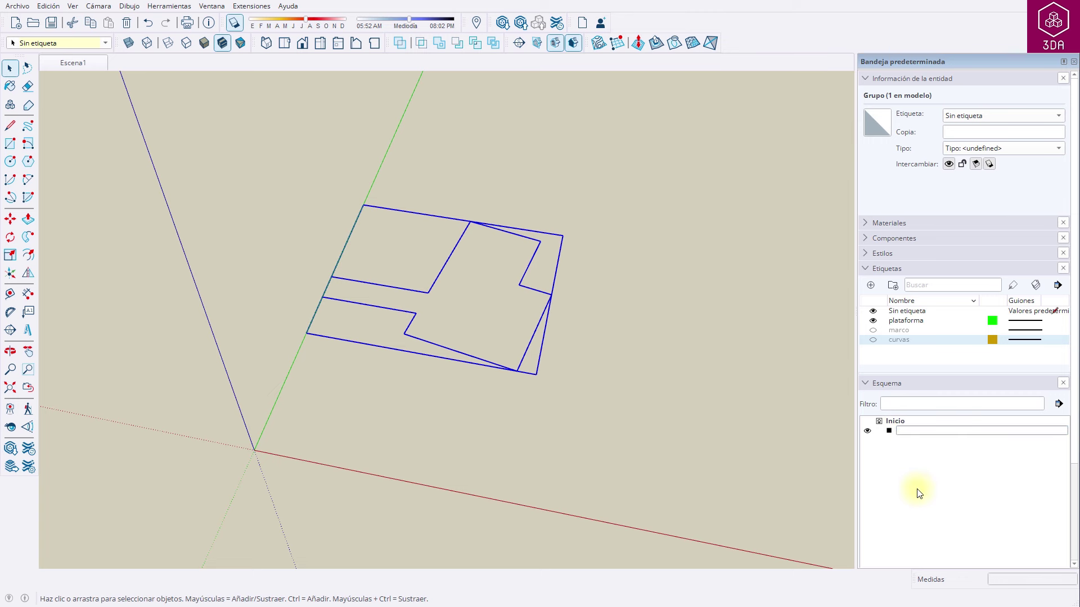
text(plataforma)
key(Return)
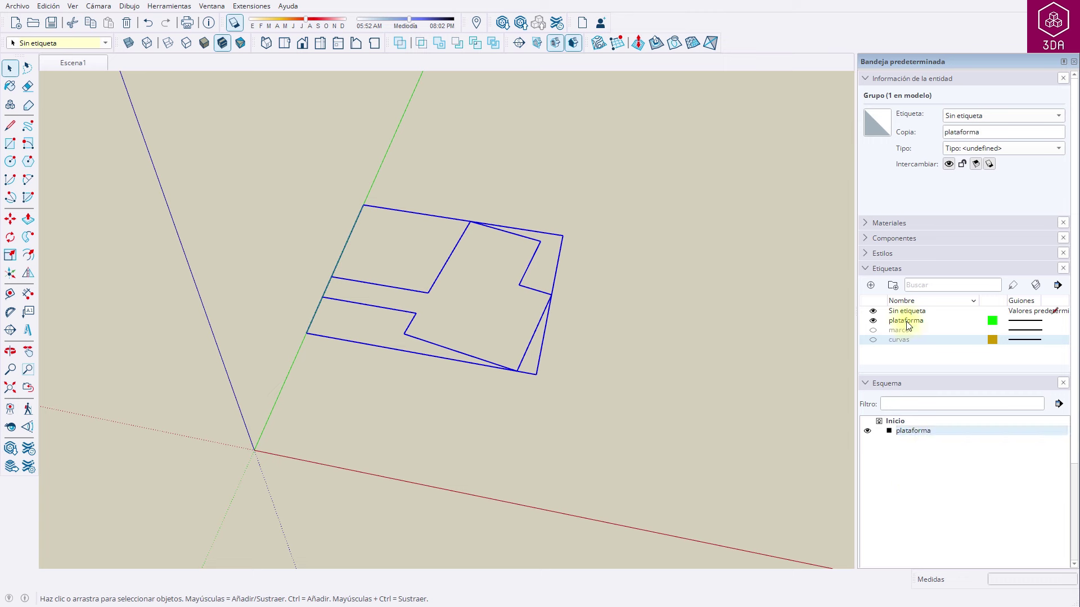
- Delete the plataforma tag, show the marco tag again and hide the plataforma group
right_click(907, 326)
click(935, 358)
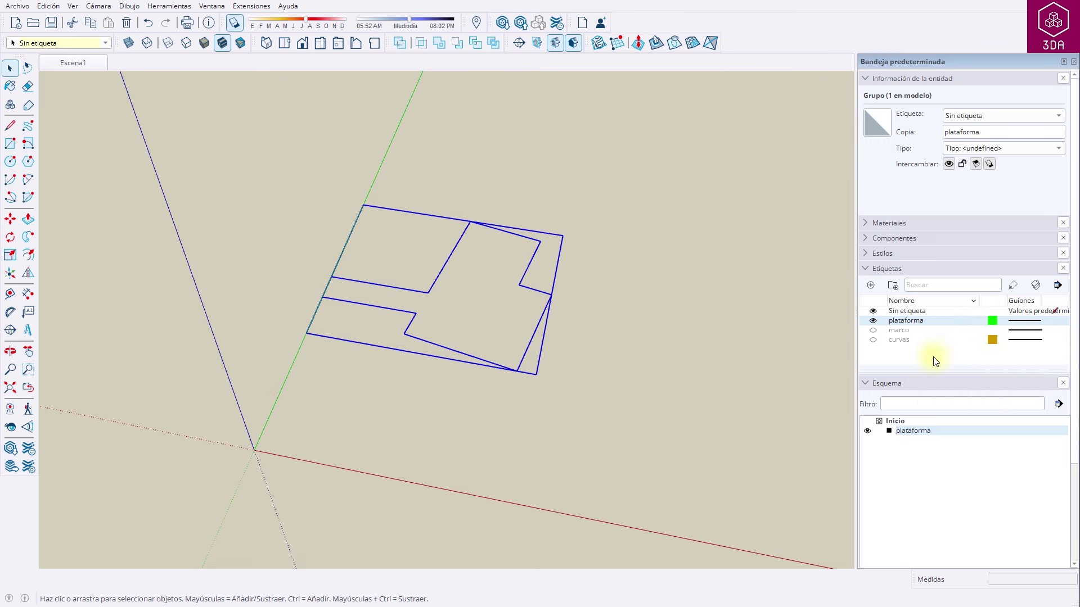
click(560, 342)
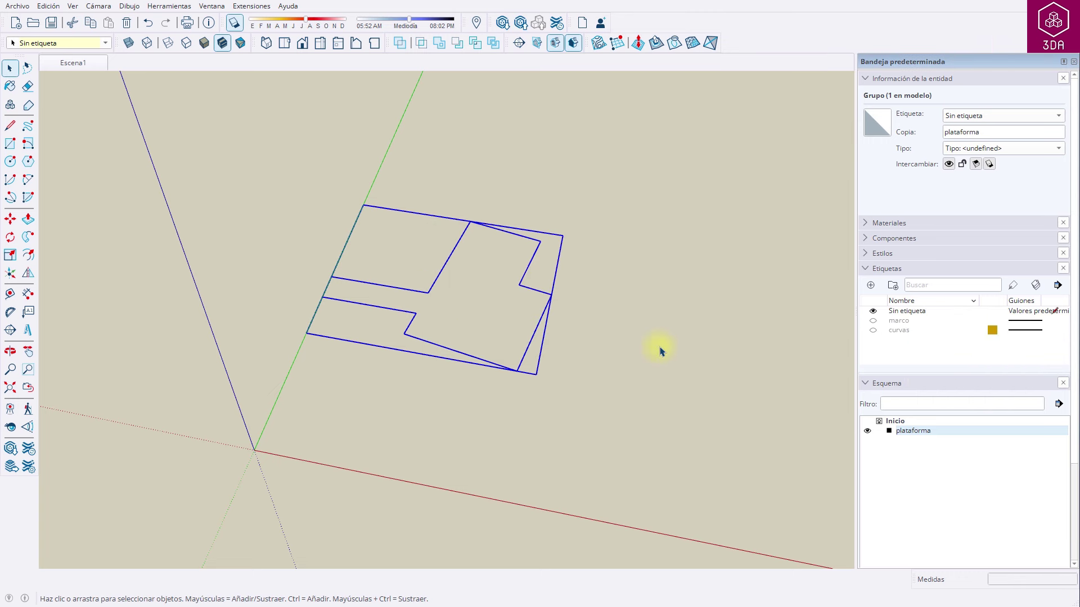
click(873, 321)
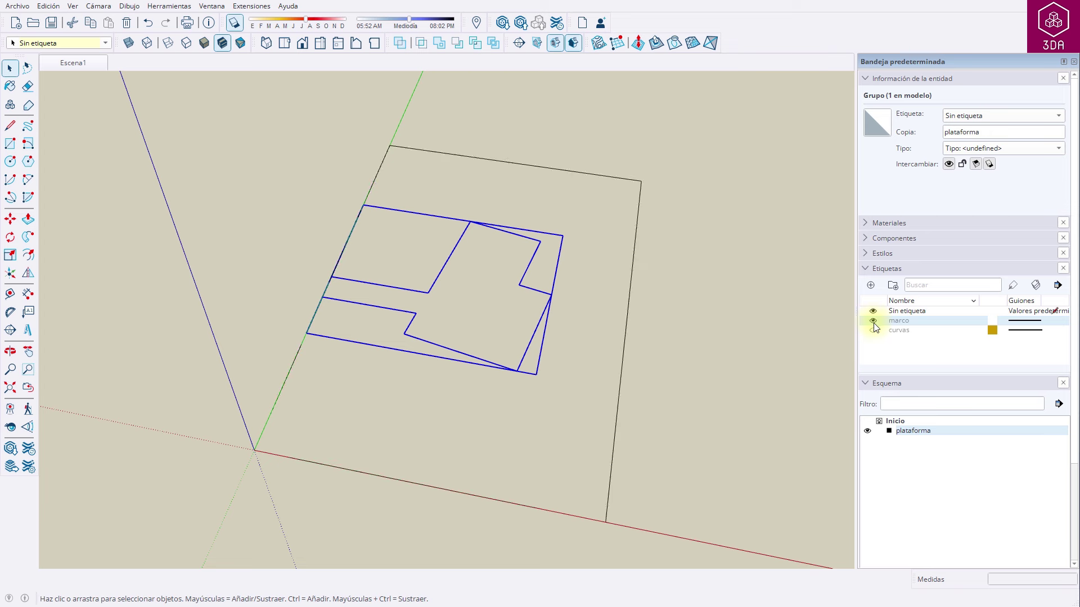
click(868, 433)
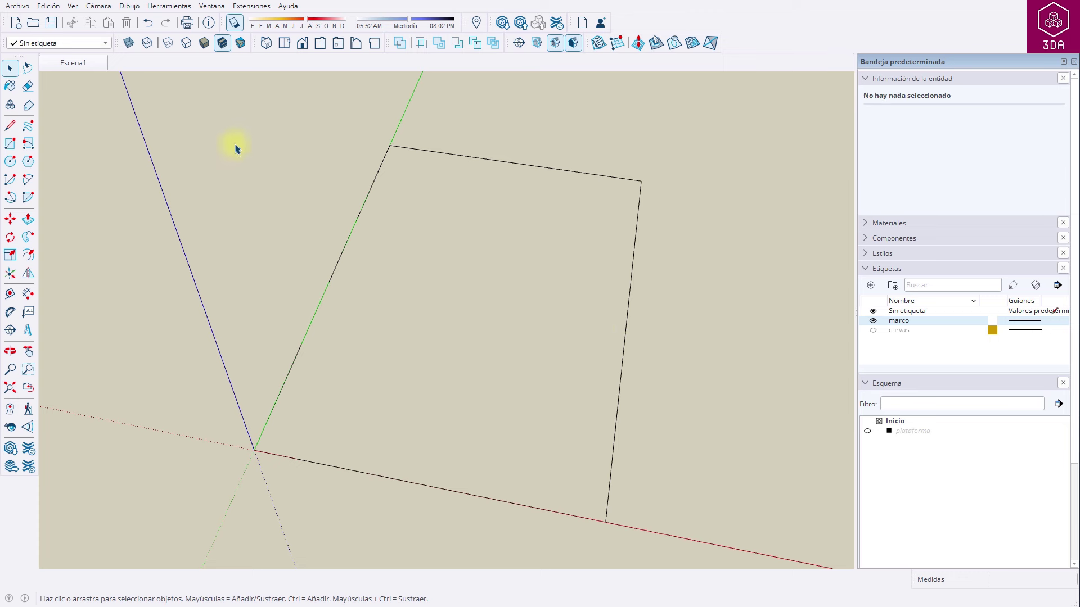
- Group the frame rectangle edges into a group named marco
drag(169, 112, 692, 558)
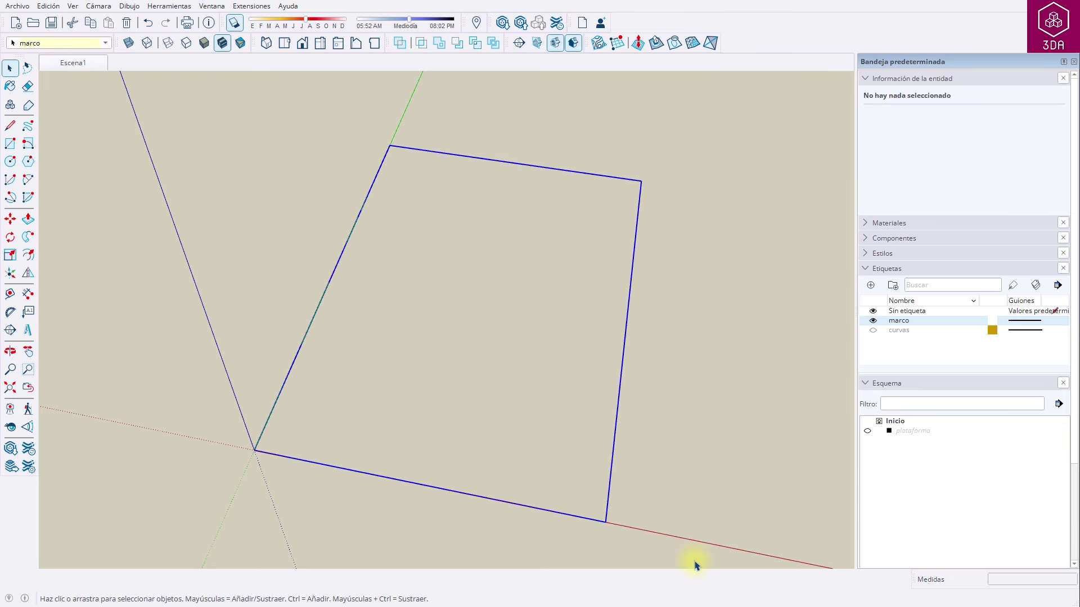
right_click(614, 449)
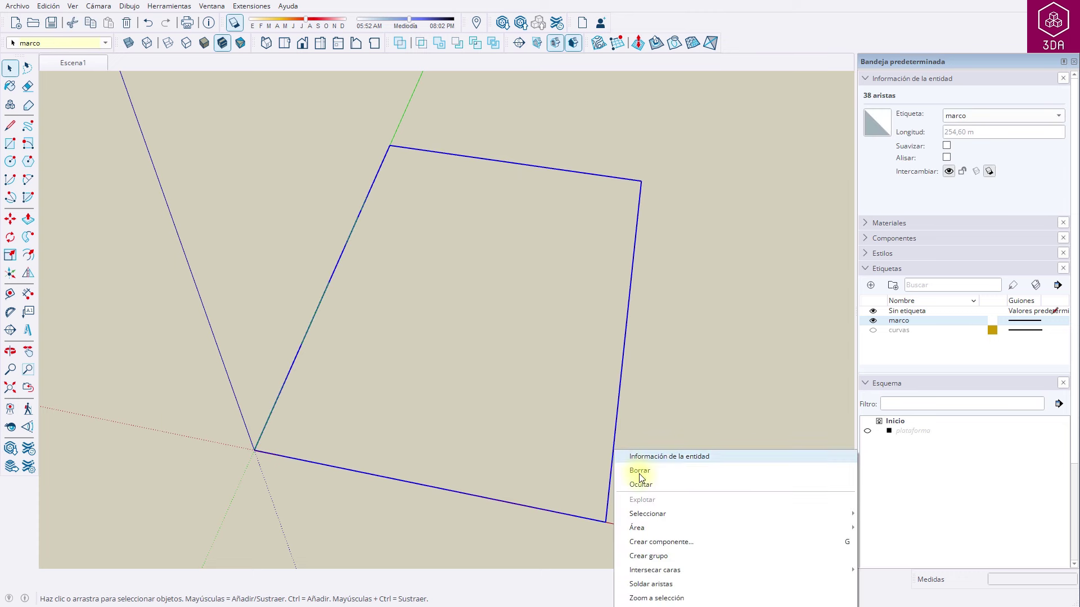
click(660, 556)
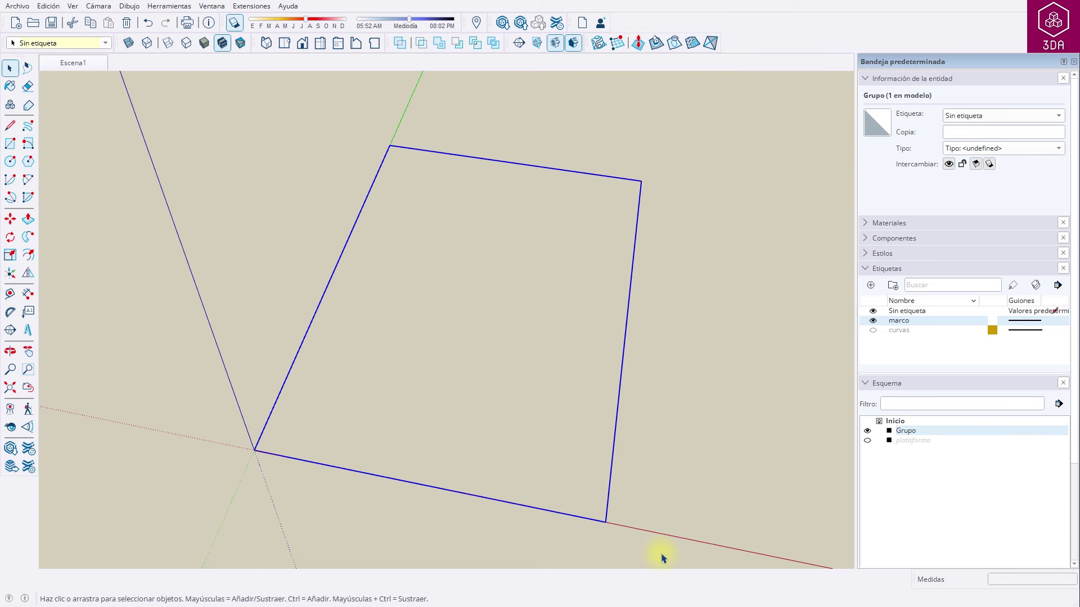
right_click(902, 431)
click(903, 424)
text(marco)
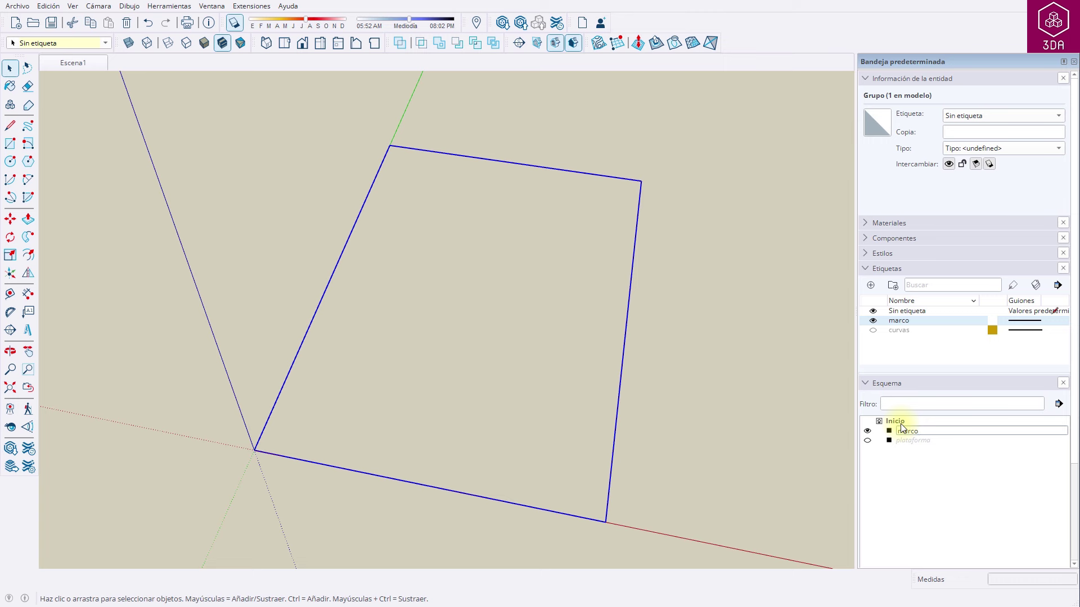
key(Return)
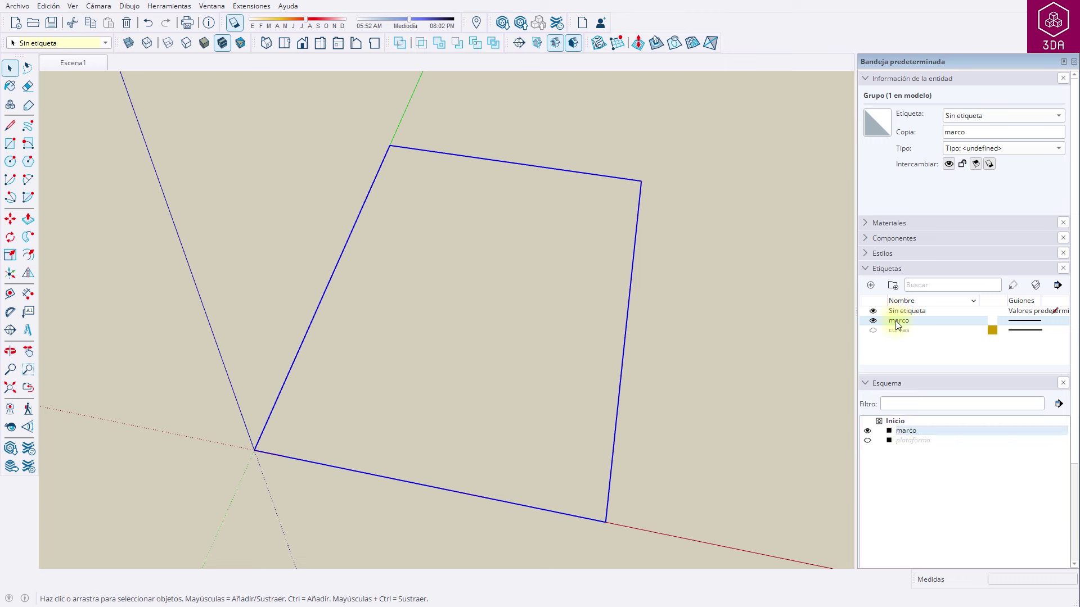
- Delete the marco tag, show the curvas tag and hide the marco group
right_click(897, 325)
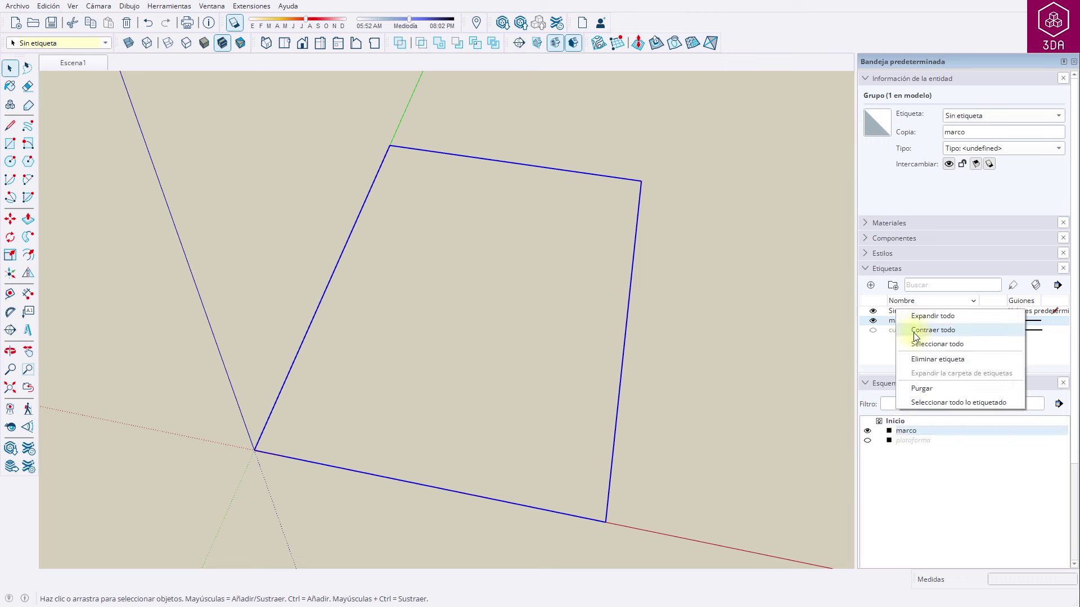
click(925, 358)
click(562, 341)
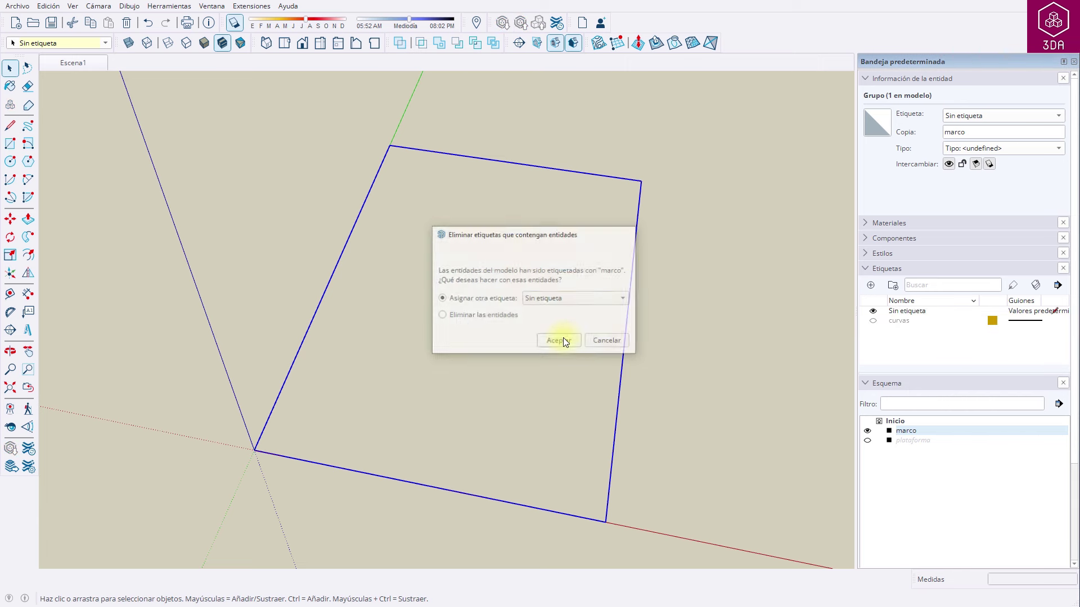
click(873, 322)
click(867, 432)
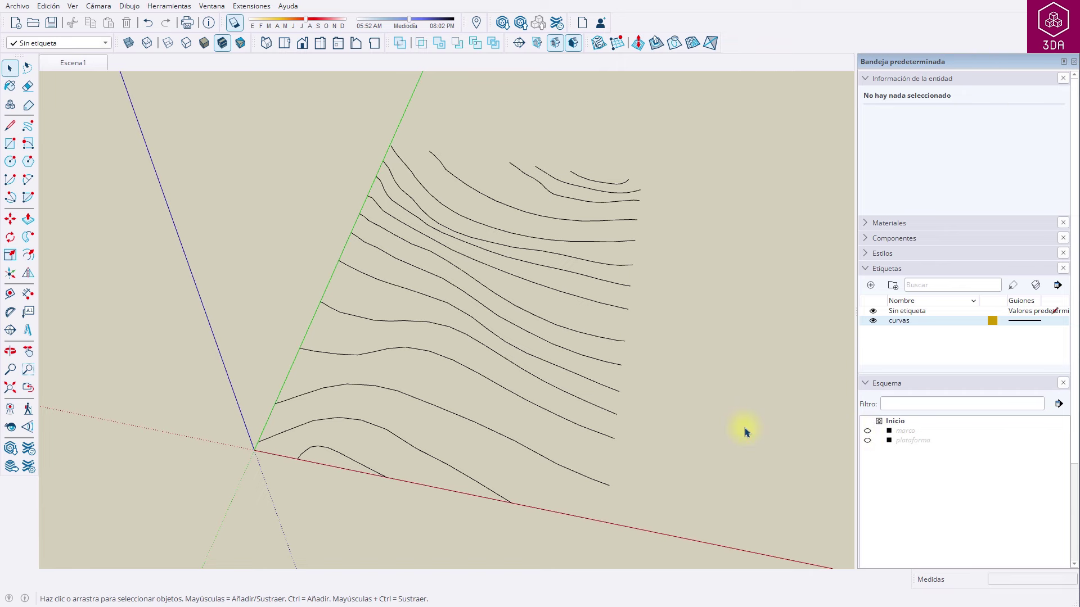
- Raise the four lowest contour curves vertically to 1, 2, 3 and 4 m
mouse_move(706, 357)
middle_down()
mouse_move(518, 313)
mouse_move(416, 169)
mouse_move(403, 90)
mouse_move(436, 228)
mouse_move(528, 302)
mouse_move(649, 328)
mouse_move(674, 390)
middle_up()
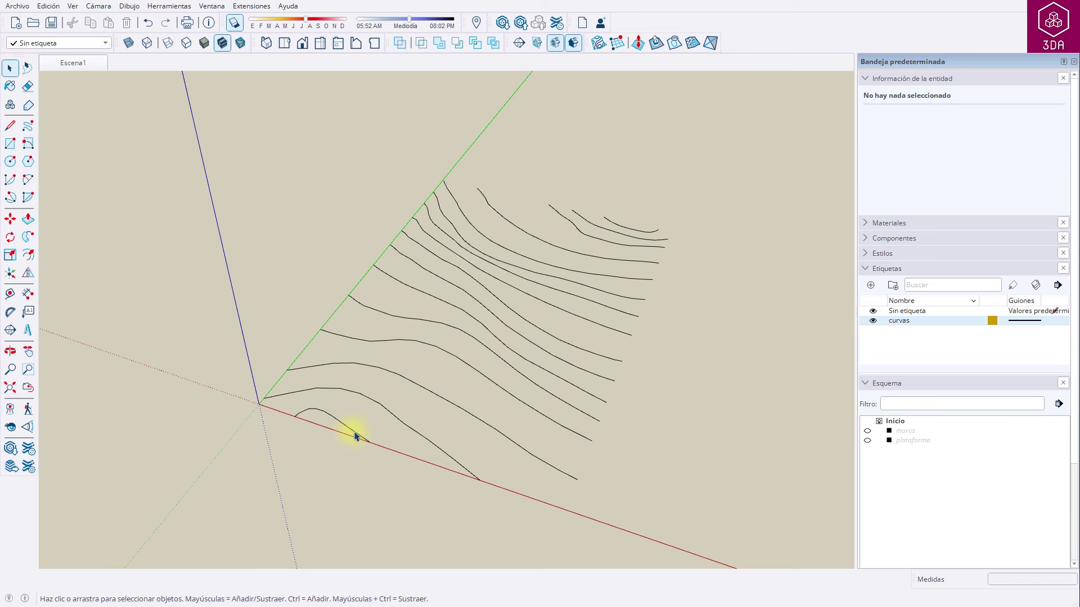
click(355, 436)
key(m)
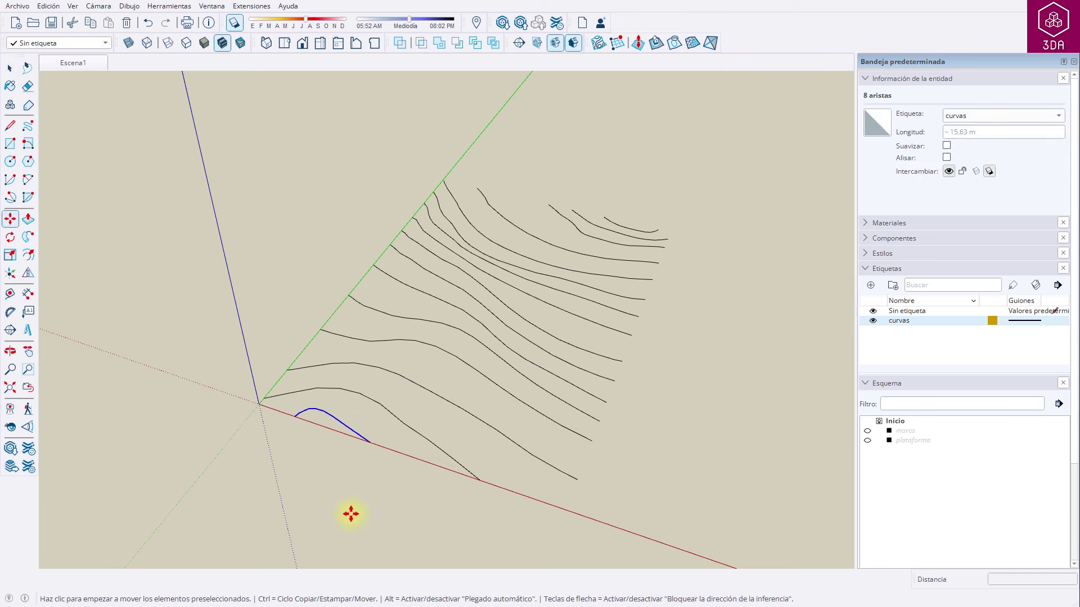
click(349, 514)
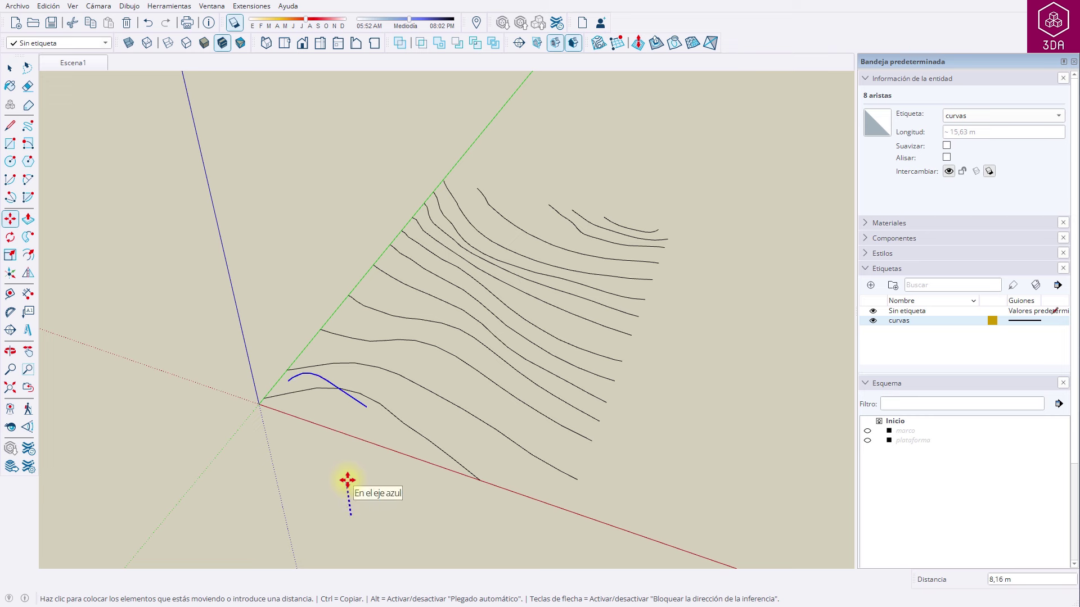
text(1)
key(Return)
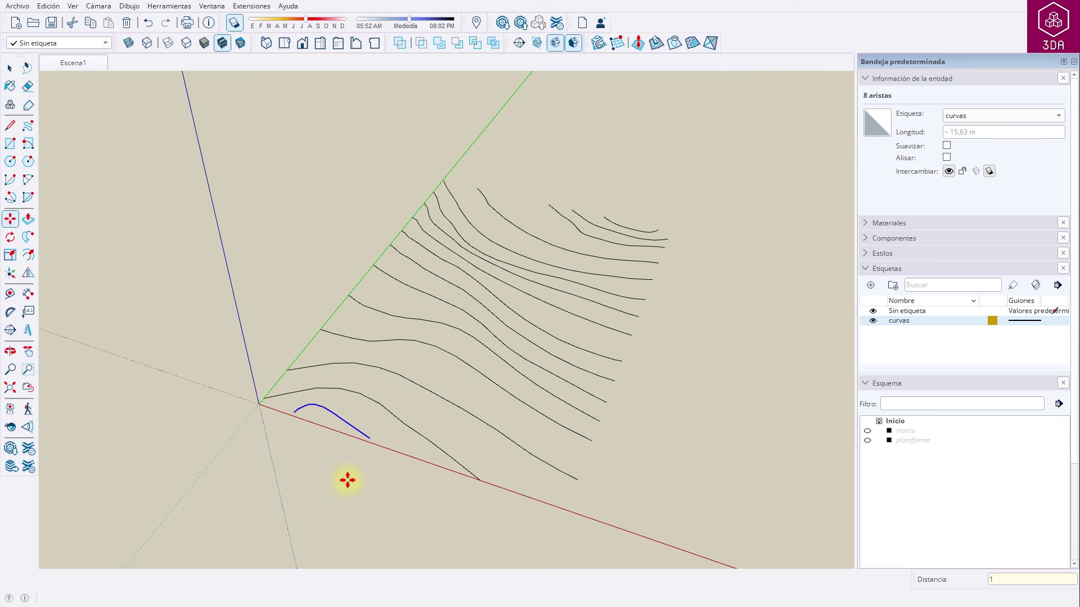
key(space)
click(407, 428)
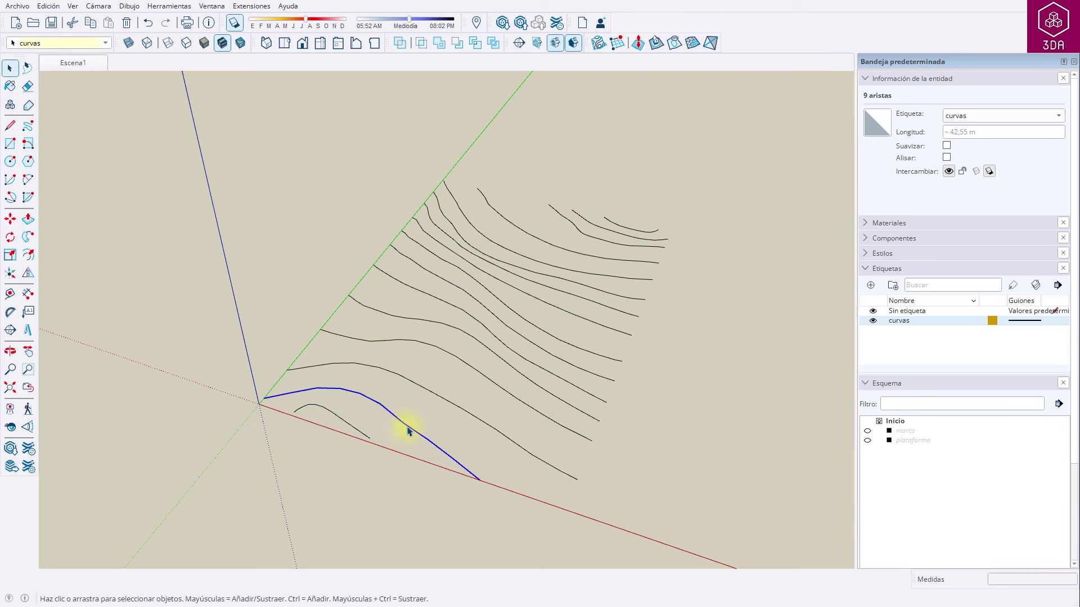
key(m)
click(374, 516)
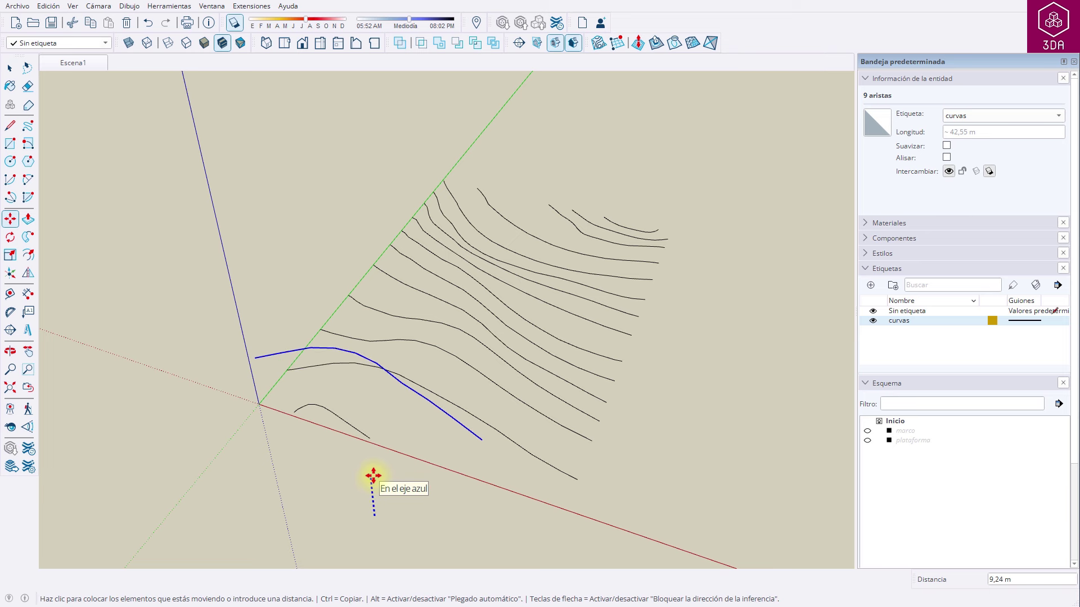
text(2)
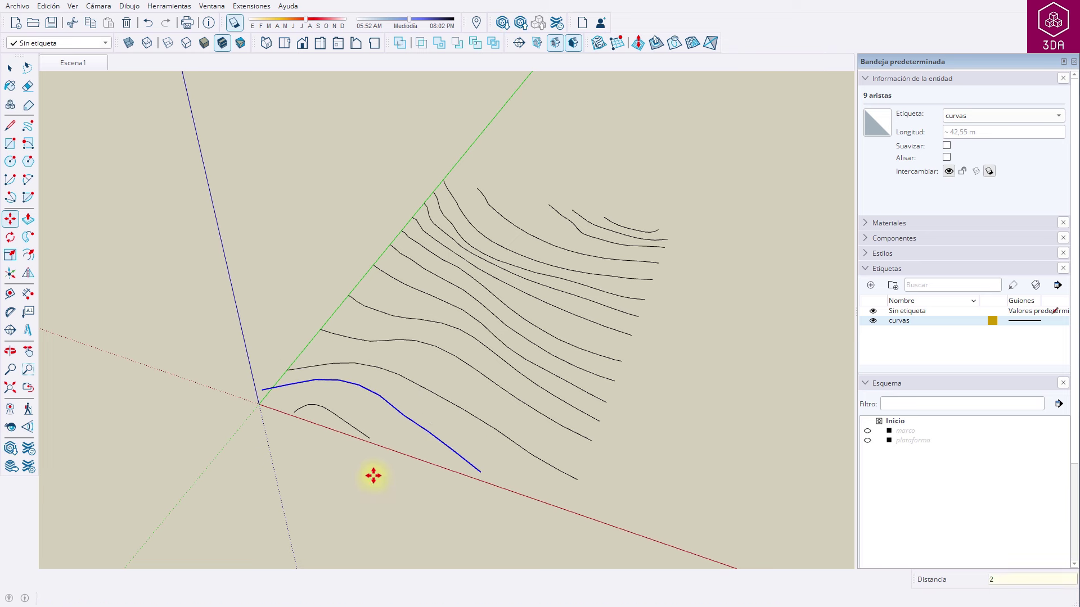
key(space)
click(503, 436)
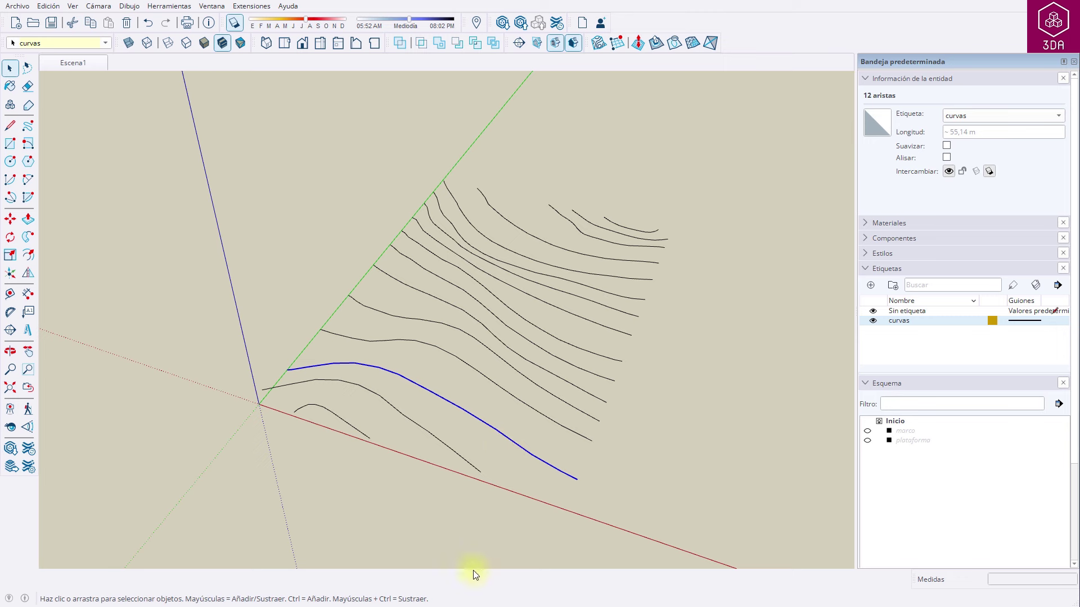
key(m)
click(431, 524)
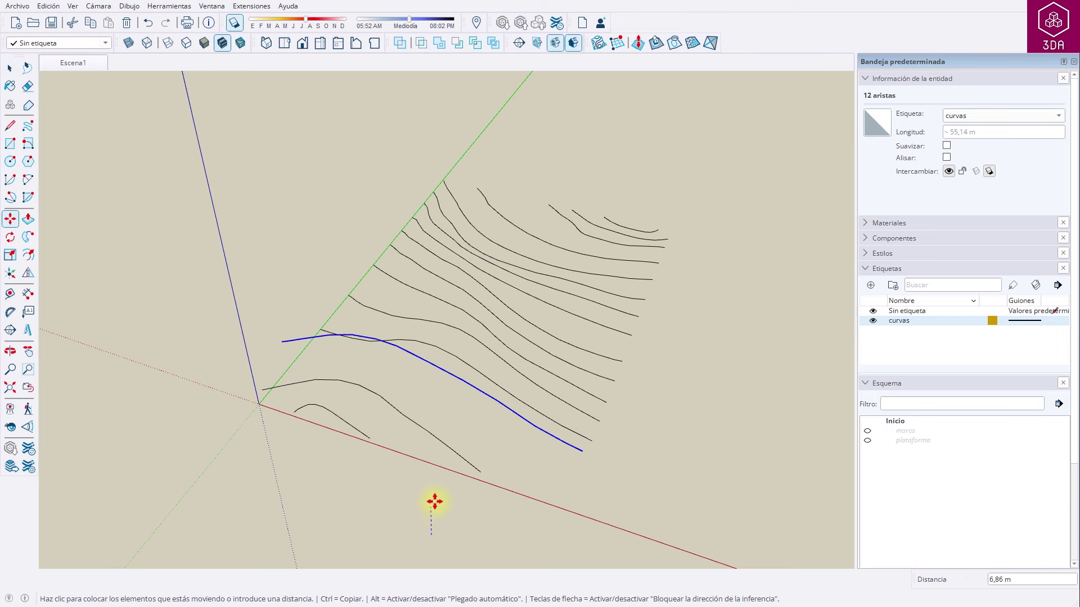
text(3)
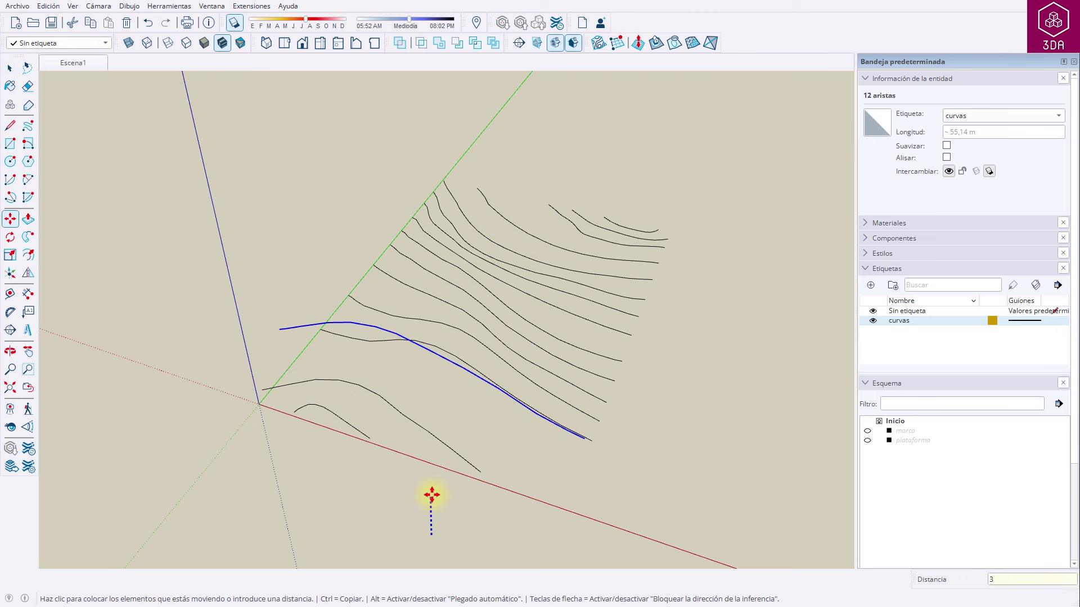
key(Return)
middle_drag(610, 437, 488, 360)
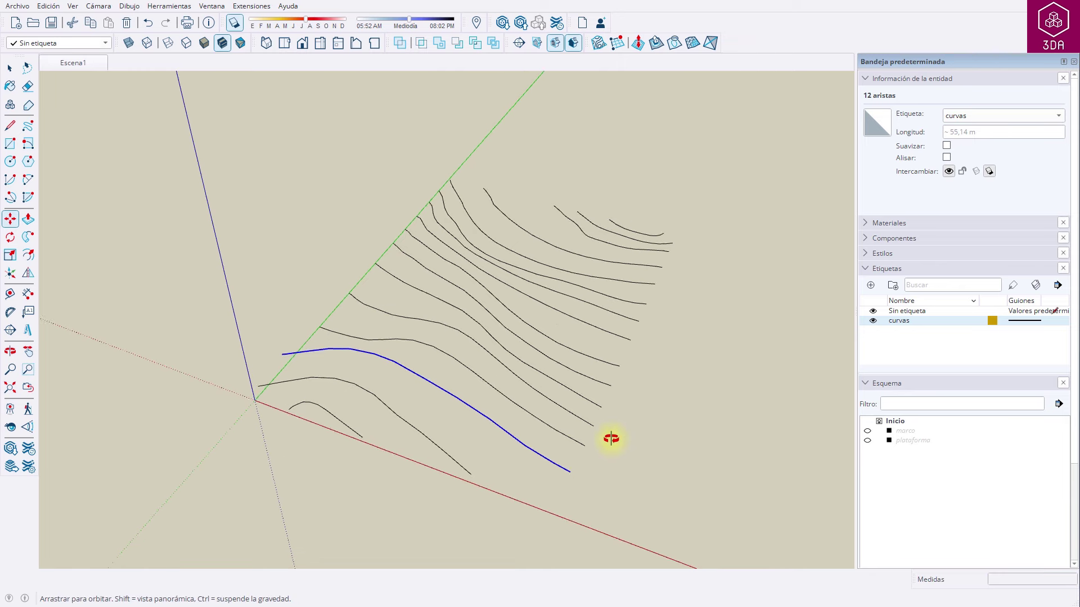
key(space)
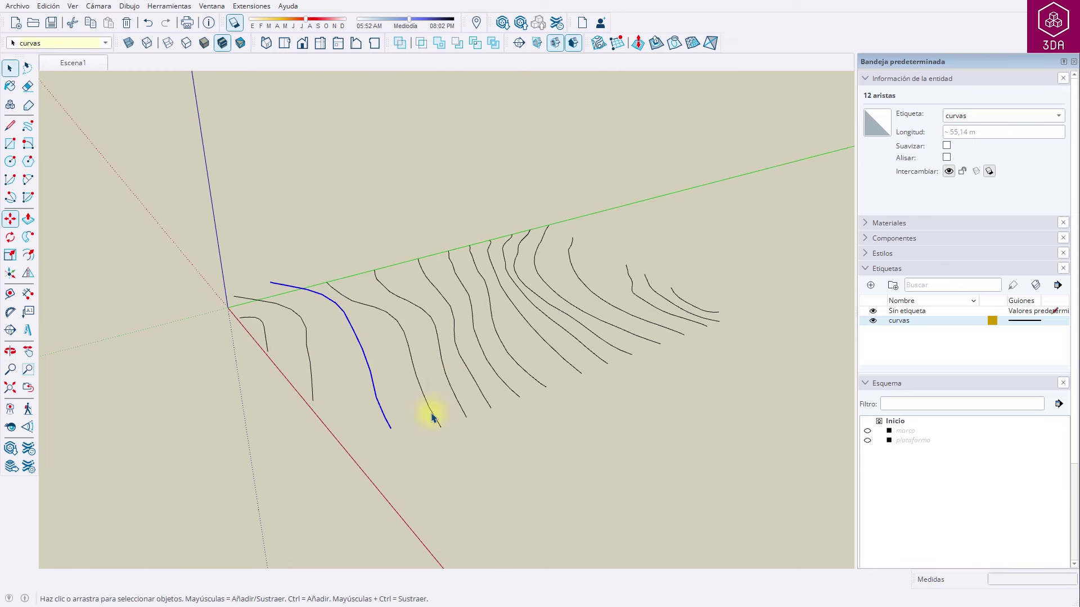
click(433, 417)
text(m)
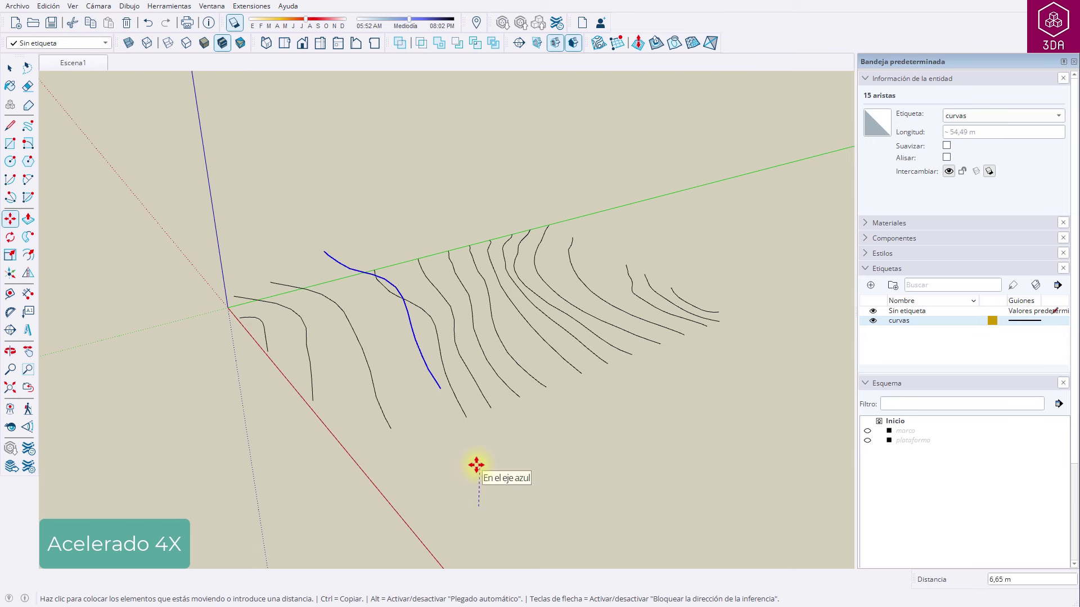
text(4)
key(Return)
- Raise the next contour curves vertically to heights of 5 through 10 m
click(457, 405)
click(540, 504)
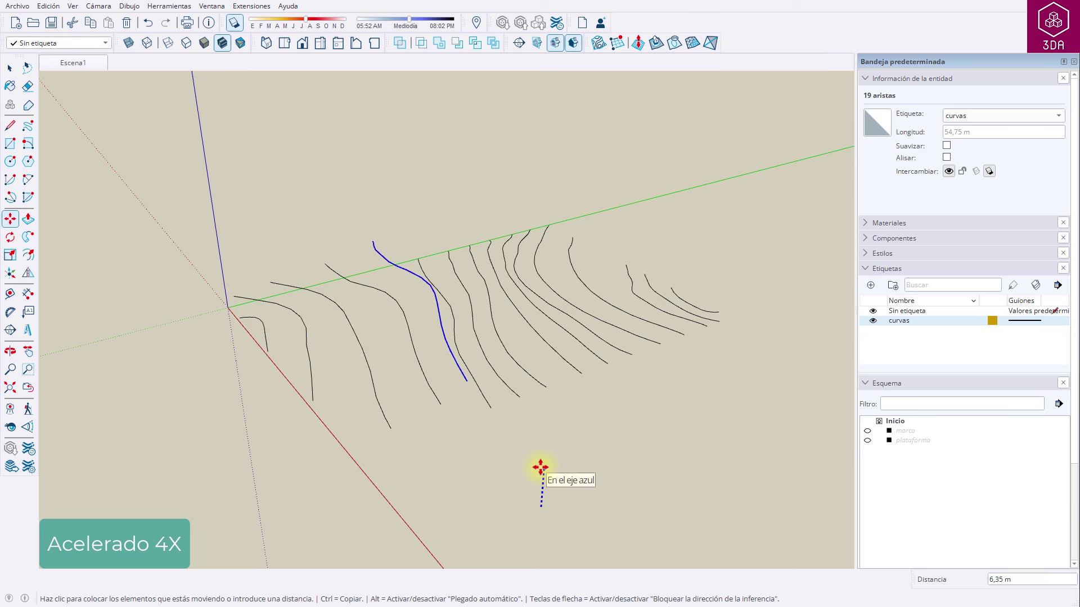
text(5)
key(Return)
click(489, 409)
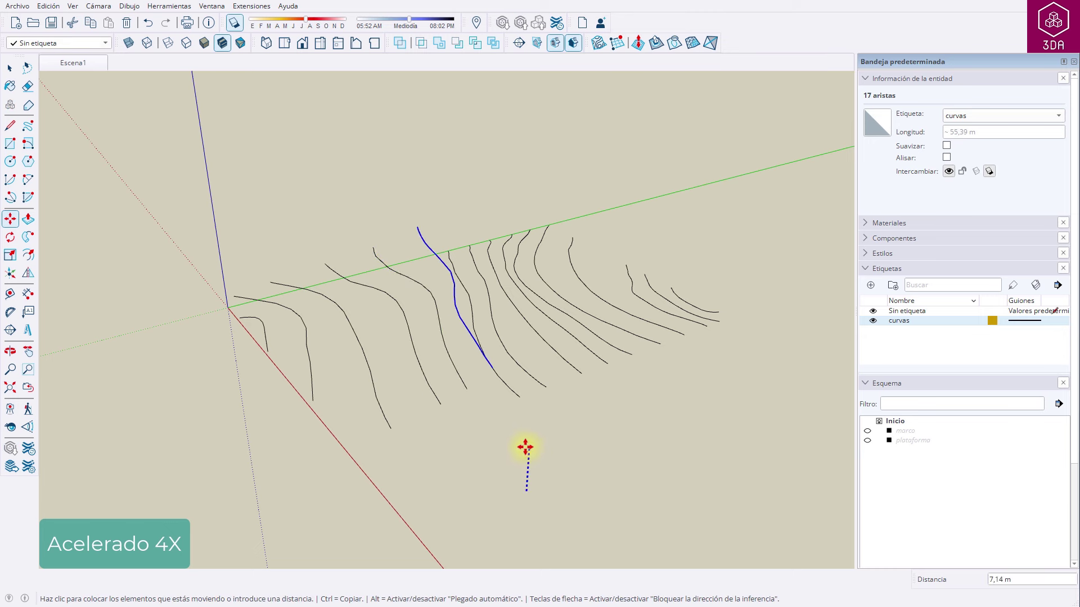
text(6)
key(Return)
click(512, 390)
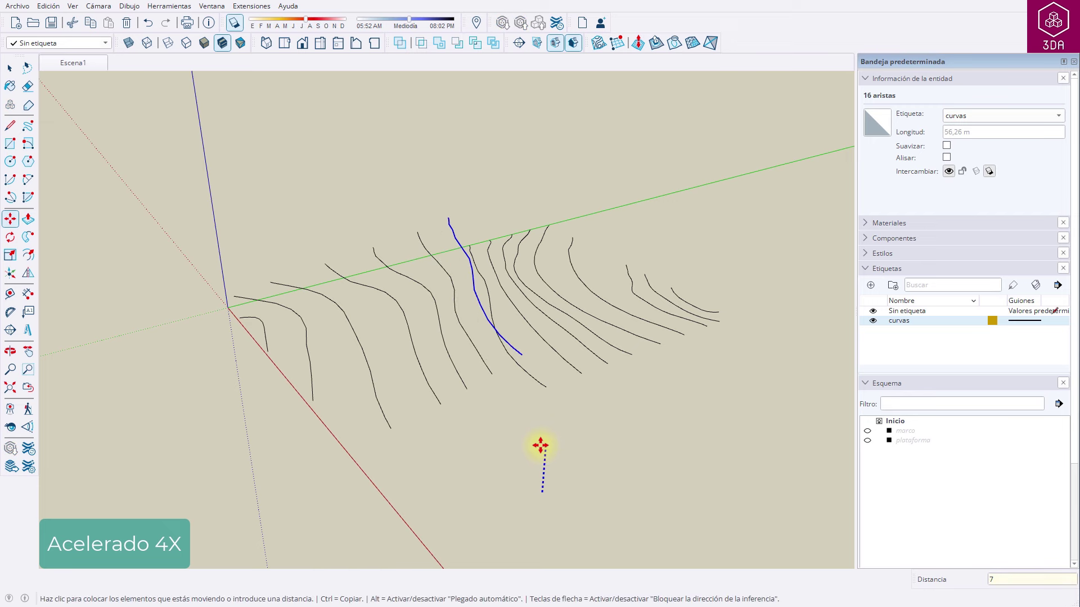
mouse_move(540, 450)
middle_down()
mouse_move(461, 427)
mouse_move(490, 378)
middle_up()
click(489, 378)
click(492, 498)
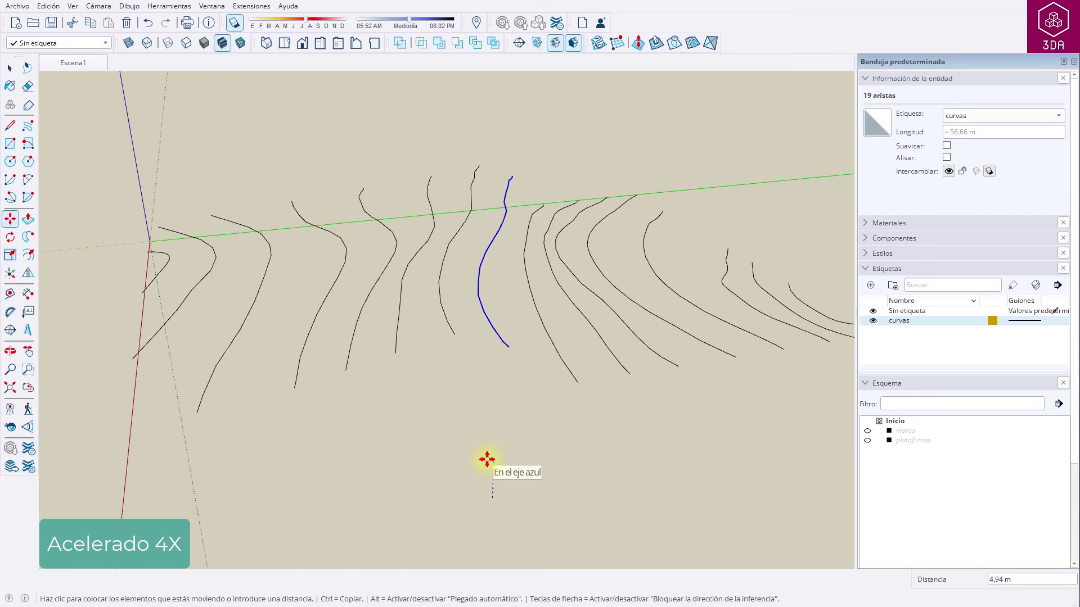
text(8)
key(Return)
click(572, 378)
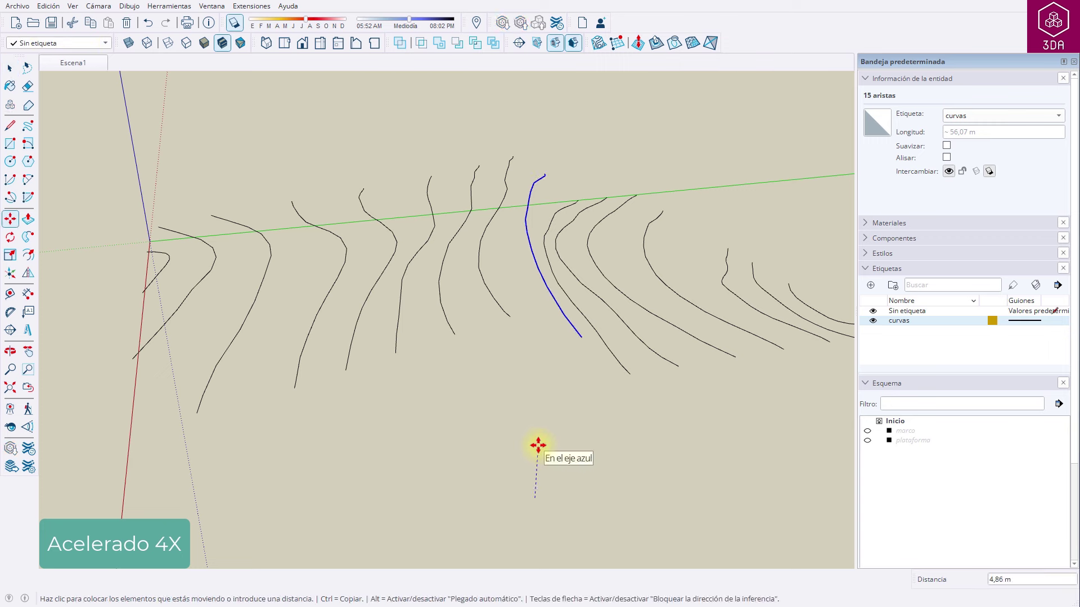
text(9)
key(Return)
click(615, 354)
text(10)
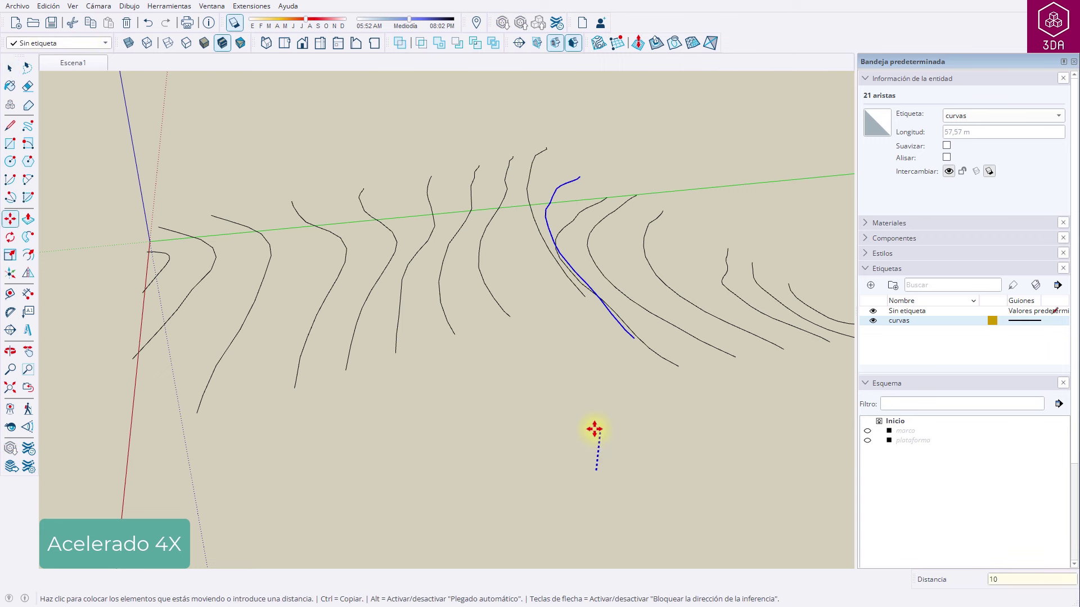
key(Return)
- Raise the remaining contour curves to heights of 11 through 16 m
middle_drag(671, 449, 369, 369)
click(374, 356)
click(450, 513)
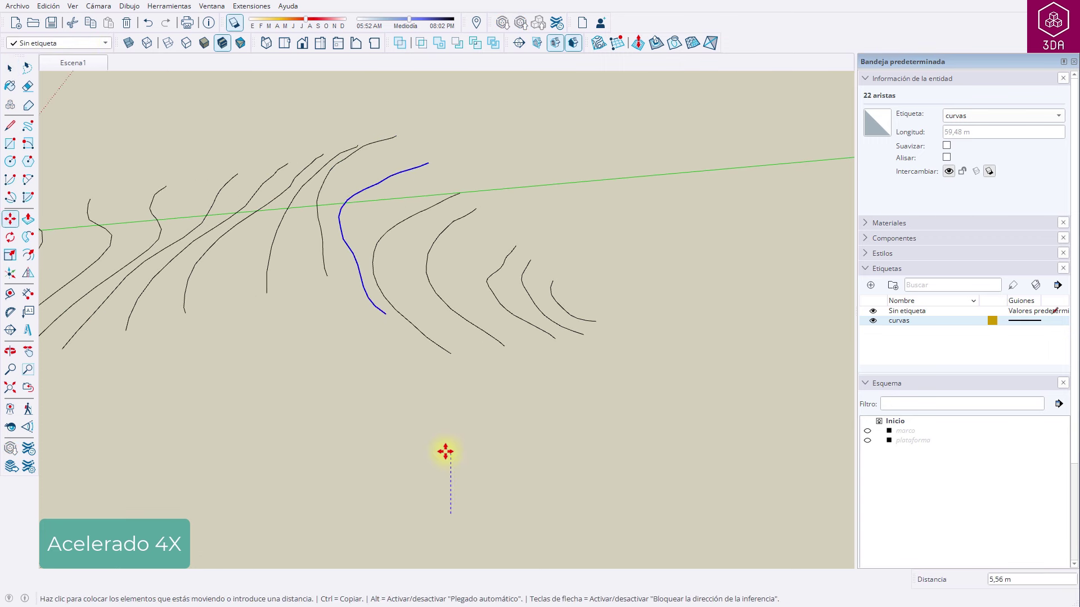
text(11)
key(Return)
click(423, 339)
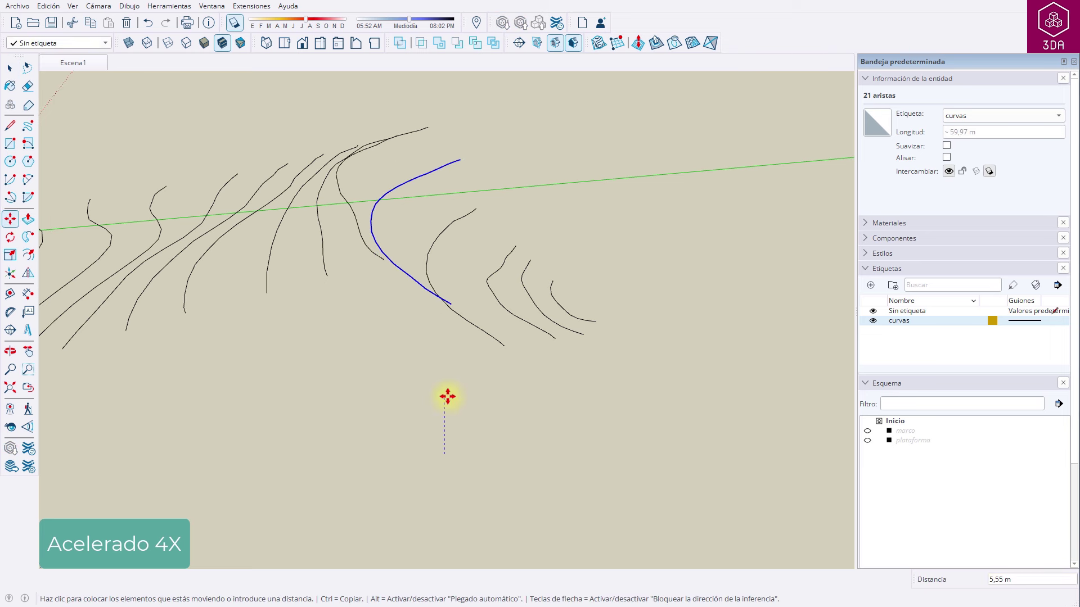
text(12)
key(Return)
click(478, 345)
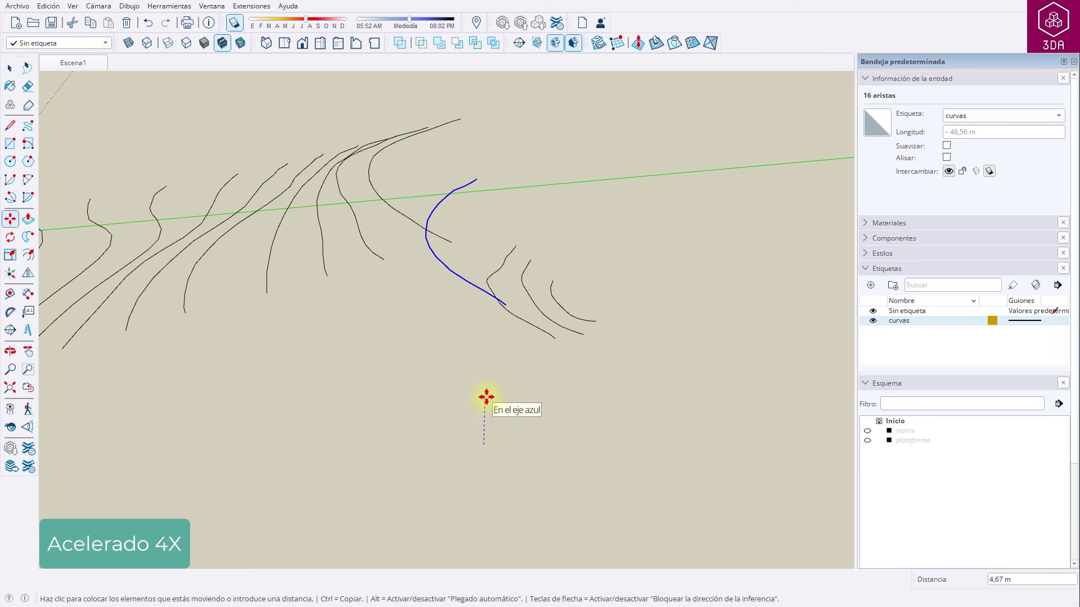
text(13)
key(Return)
key(Return)
click(530, 322)
text(14)
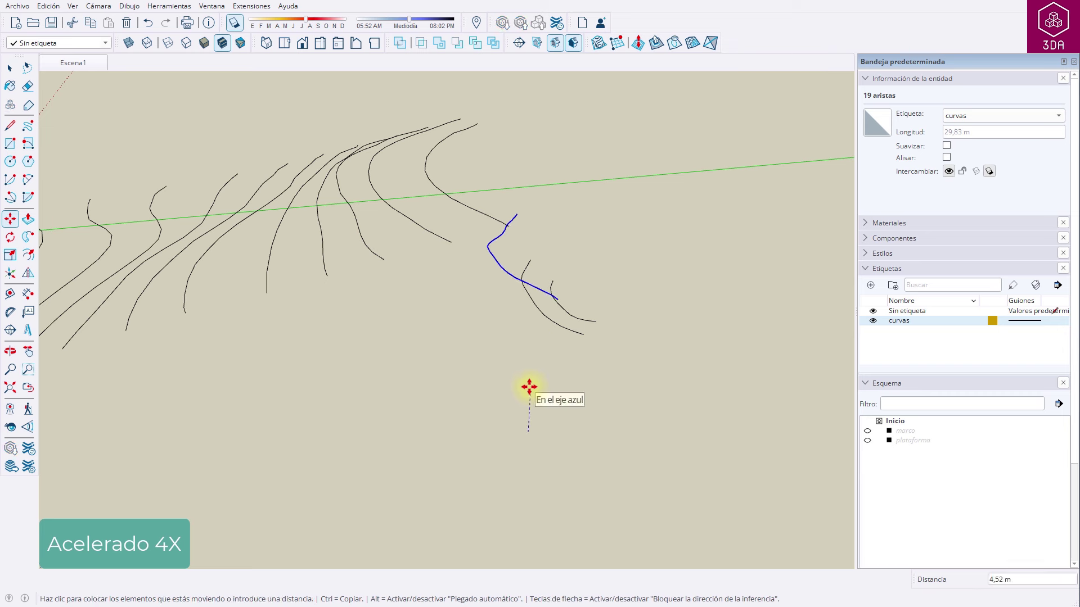
key(Return)
key(space)
click(568, 328)
key(m)
click(545, 438)
text(15)
key(Return)
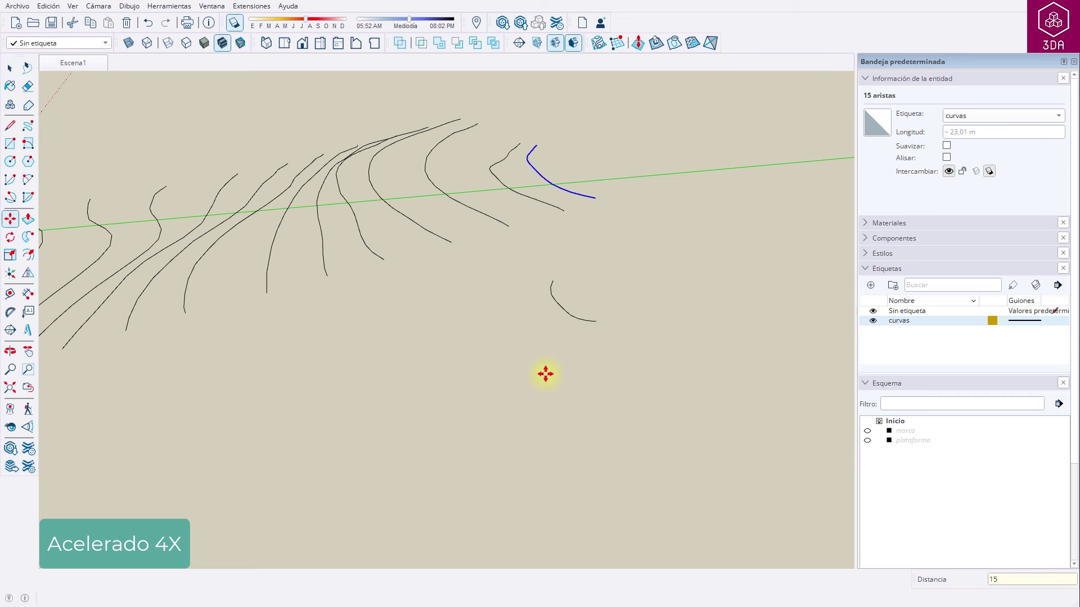
key(space)
click(590, 322)
key(m)
click(581, 426)
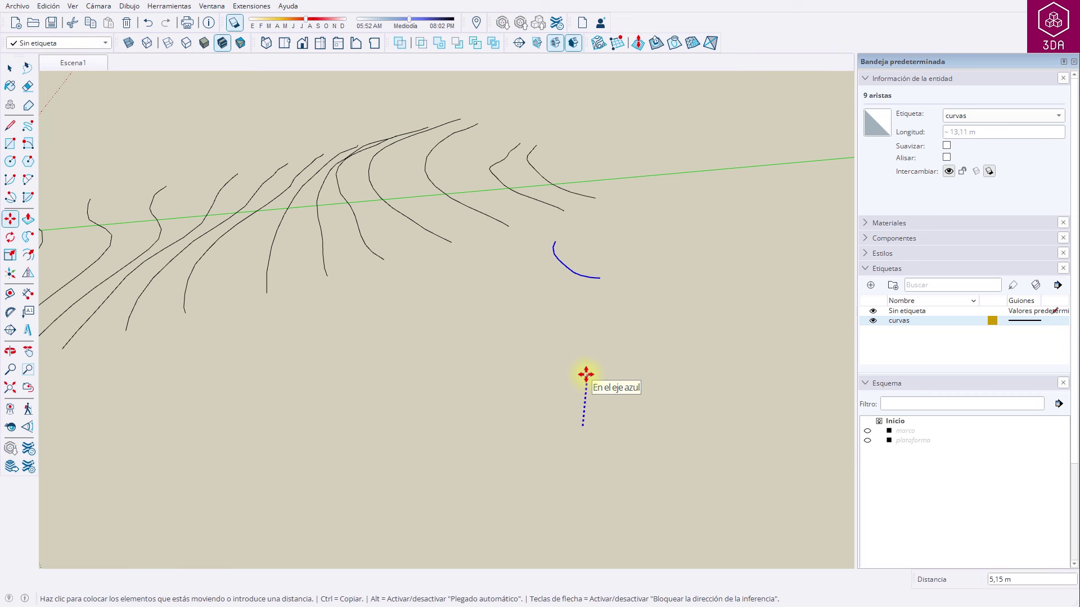
text(16)
key(Return)
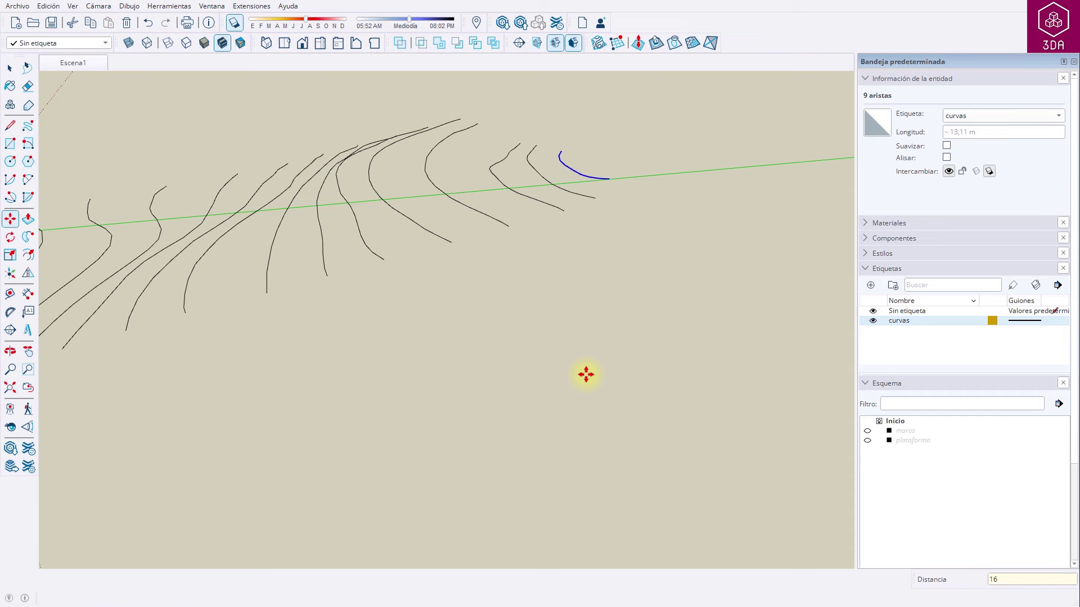
key(space)
click(582, 374)
- Select all raised contour curves and generate a Sandbox 'Desde contornos' terrain surface
mouse_move(579, 374)
middle_down()
mouse_move(289, 398)
mouse_move(707, 414)
mouse_move(613, 384)
mouse_move(732, 362)
middle_up()
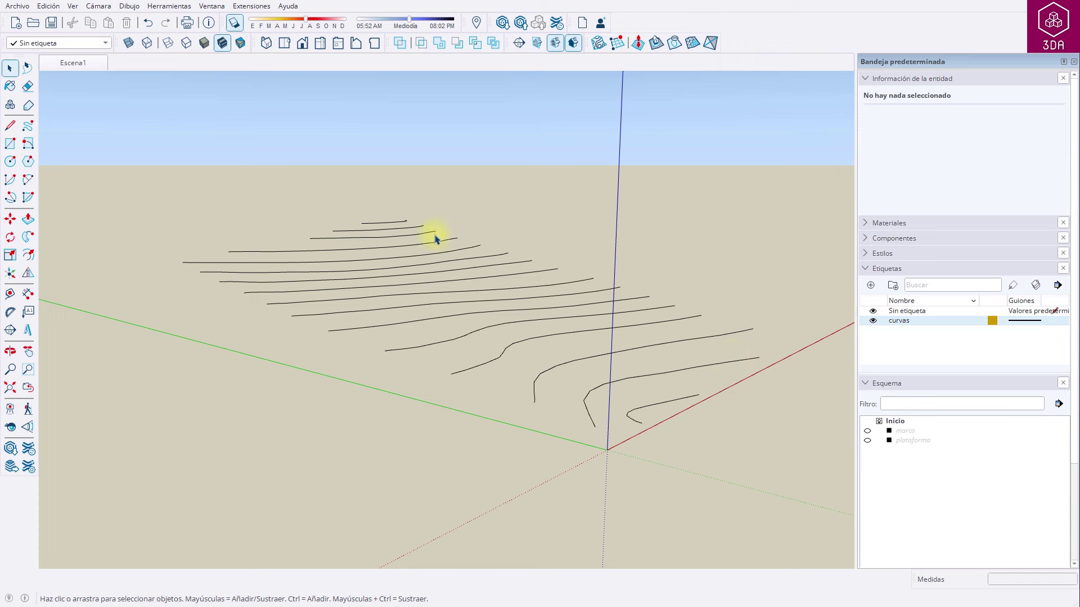
drag(165, 201, 801, 506)
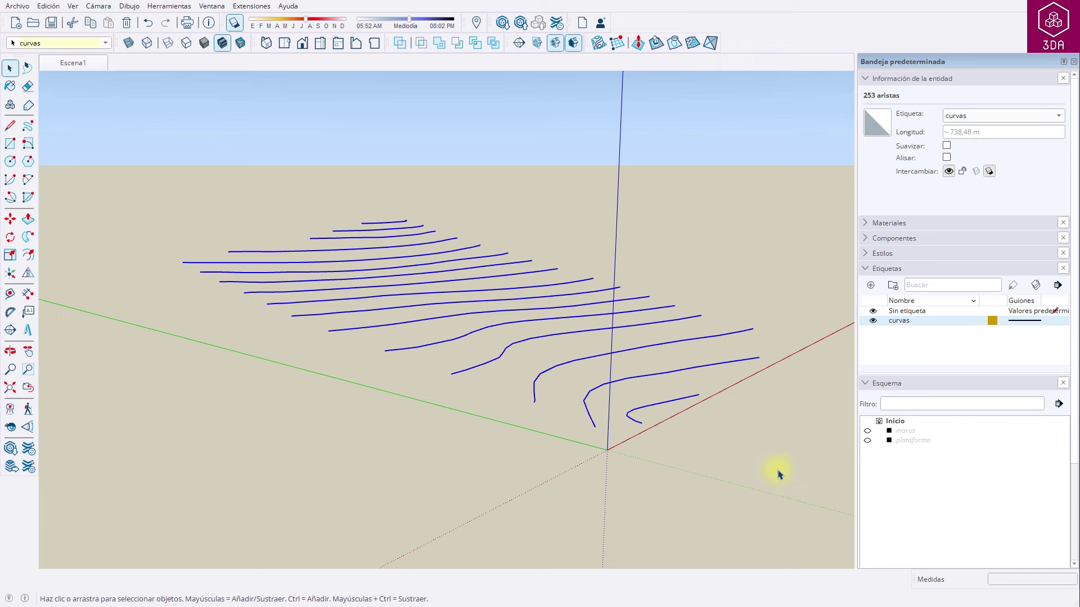
click(597, 44)
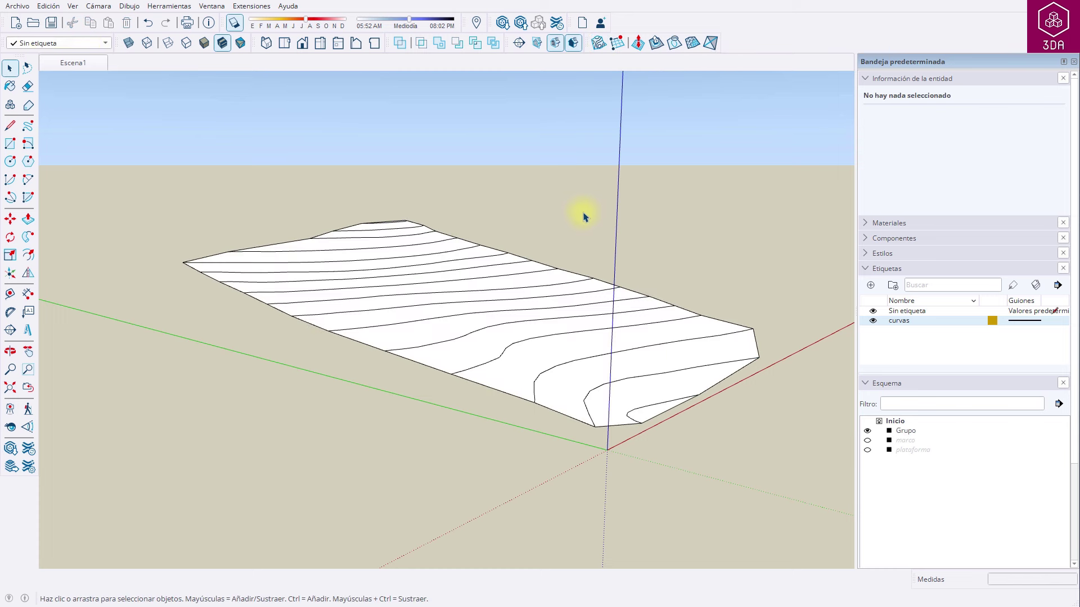
mouse_move(579, 226)
middle_down()
mouse_move(686, 292)
mouse_move(337, 338)
mouse_move(200, 313)
mouse_move(562, 378)
mouse_move(651, 302)
middle_up()
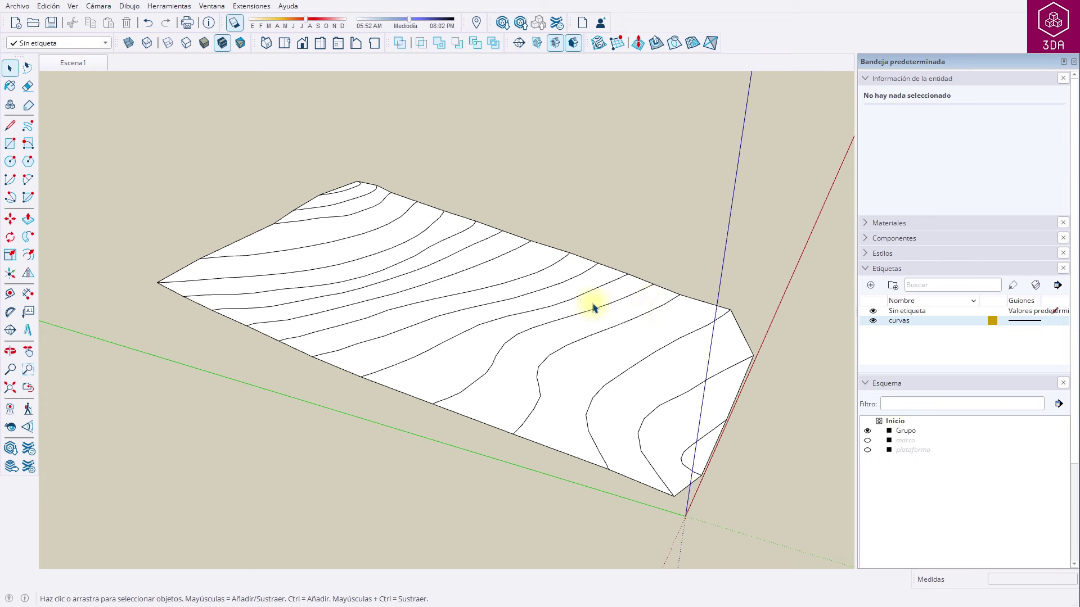
- Show hidden geometry and rename the terrain group to terreno
click(70, 6)
click(96, 47)
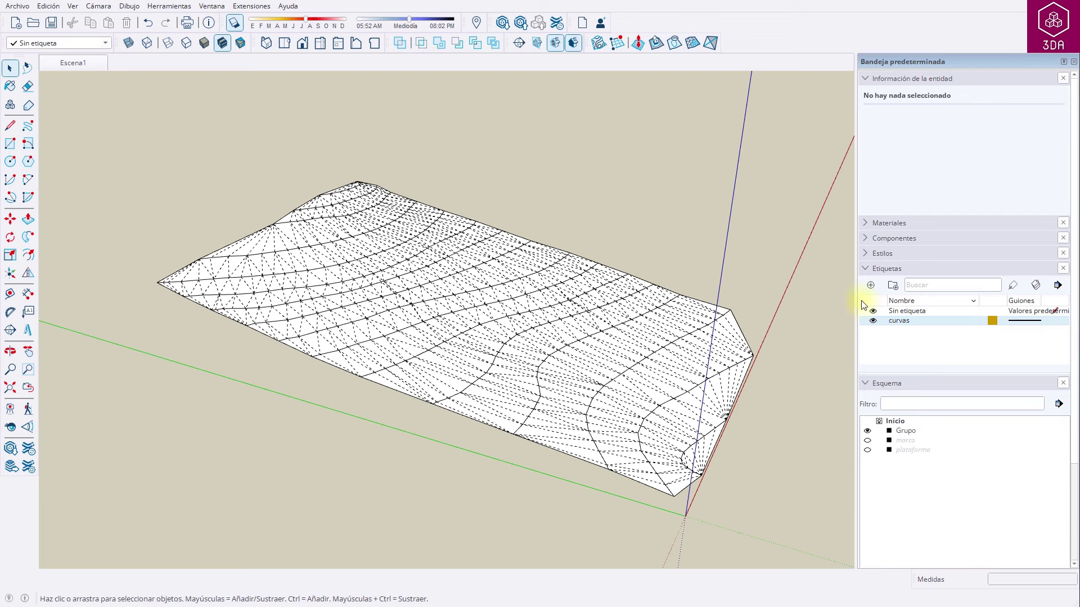
right_click(905, 432)
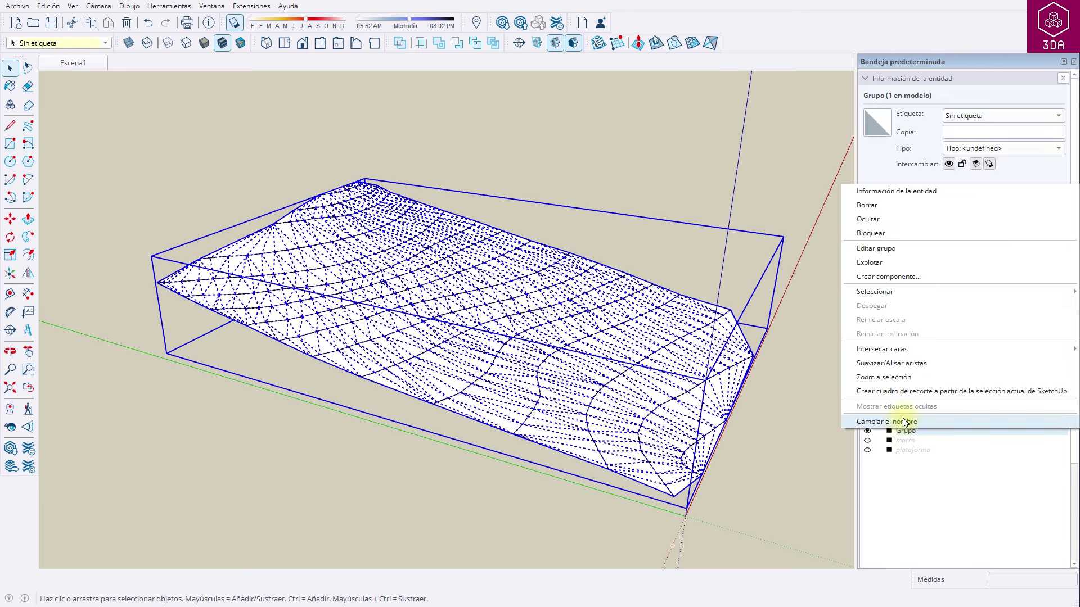
click(902, 421)
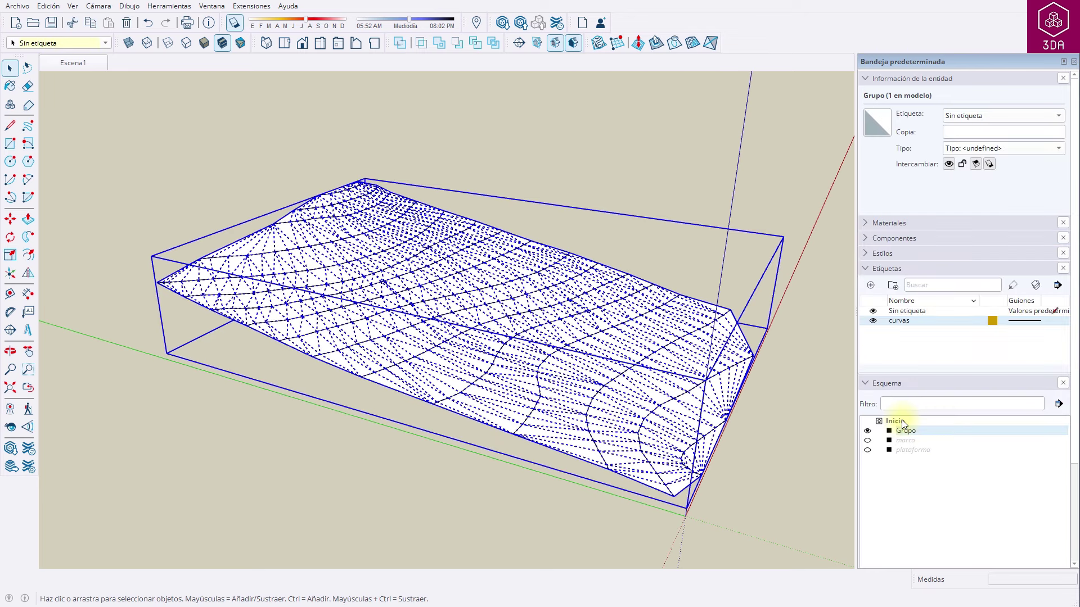
text(terreno)
key(Return)
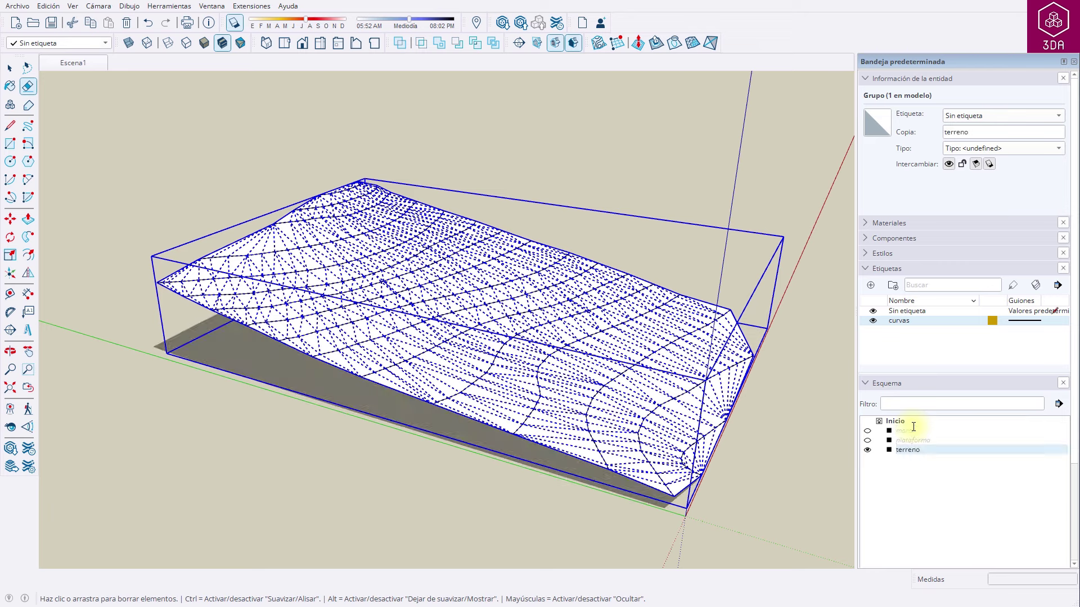
- Deselect the terrain and make the marco frame group visible again
key(space)
click(761, 478)
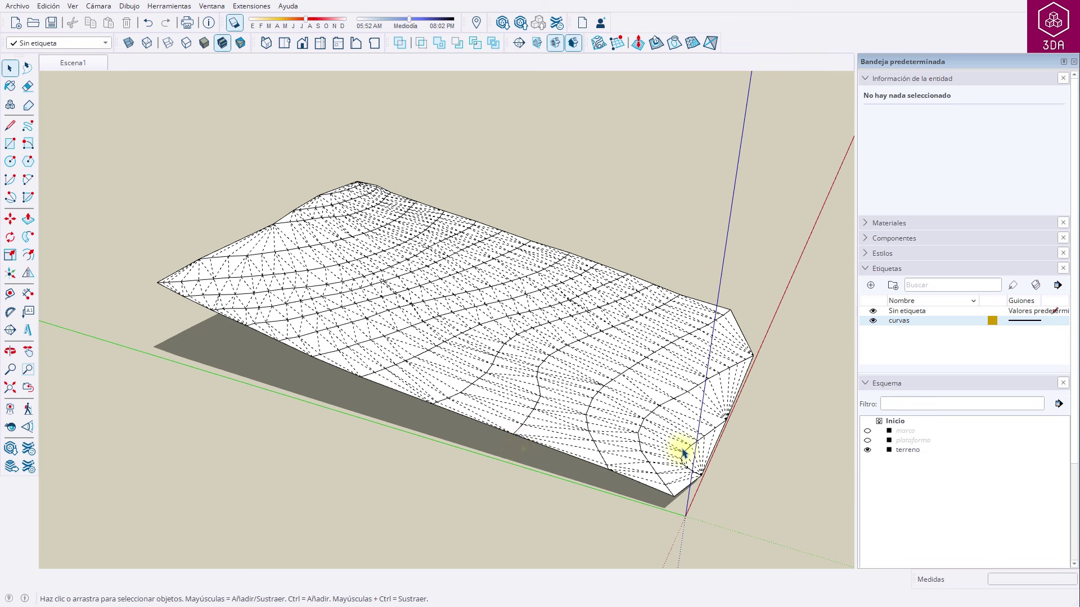
click(867, 431)
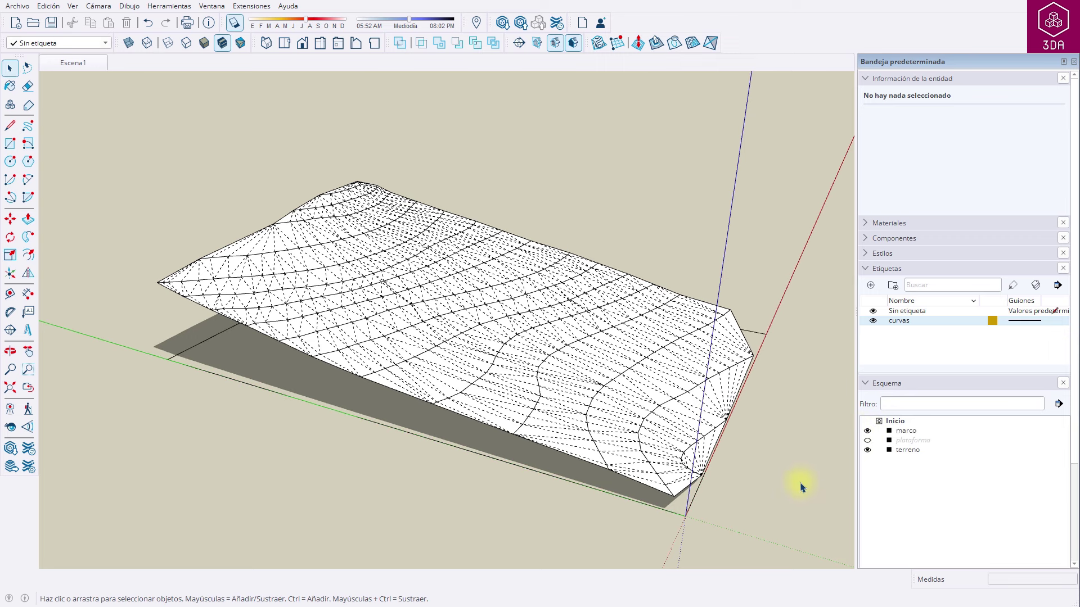
- Cut the 38 marco frame edges and paste them in place inside terreno
triple_click(652, 509)
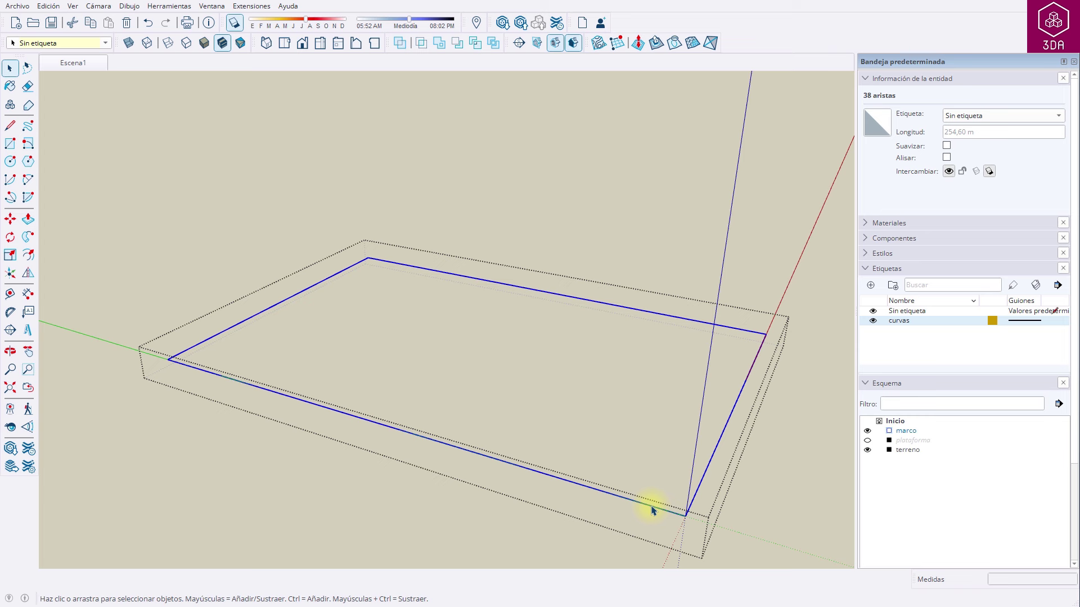
click(74, 25)
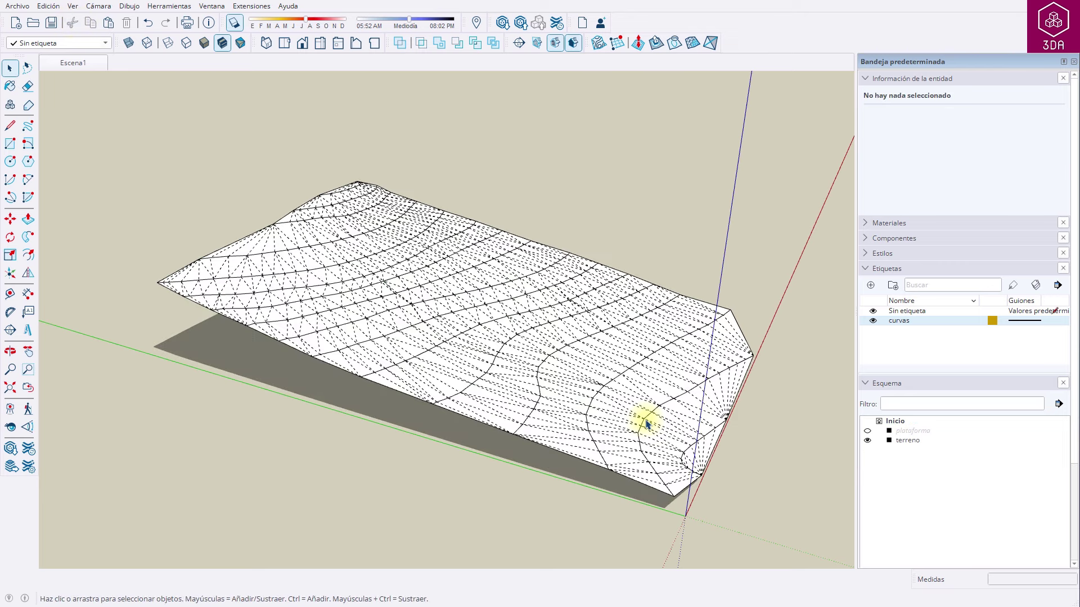
double_click(647, 425)
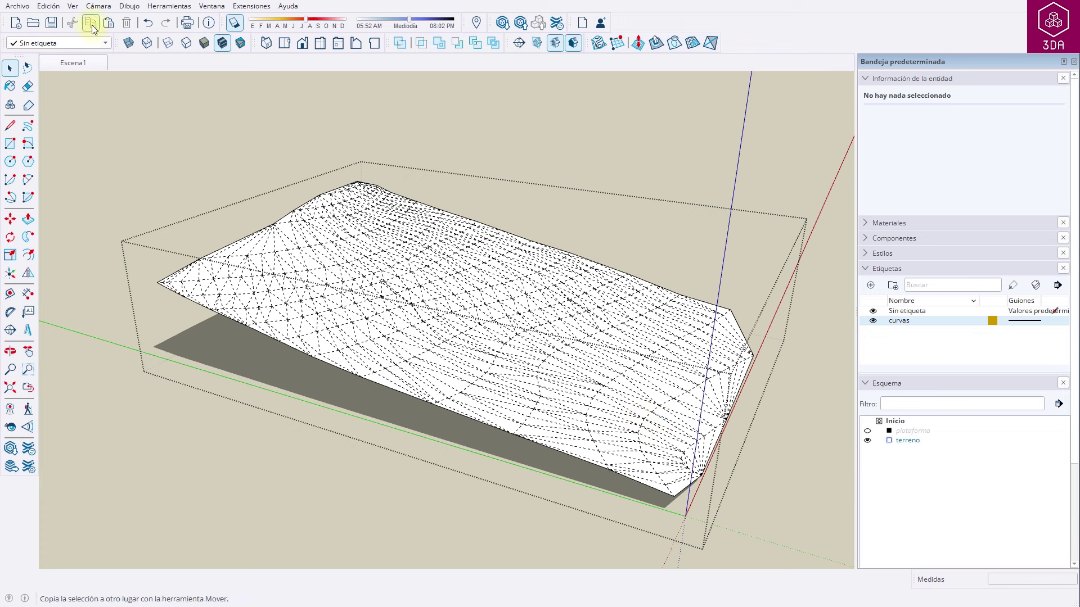
click(48, 6)
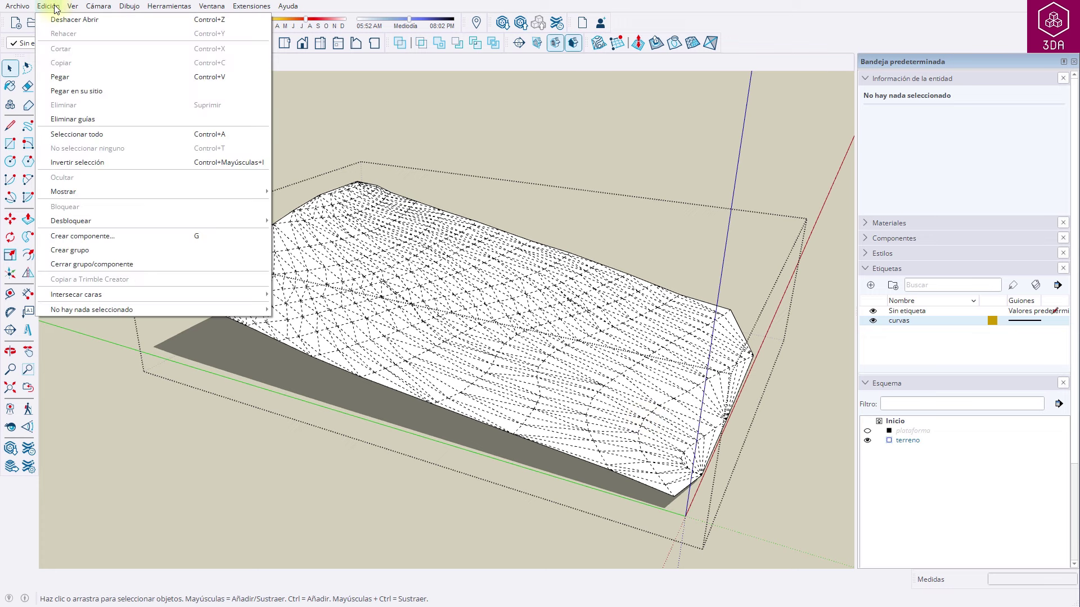
click(91, 96)
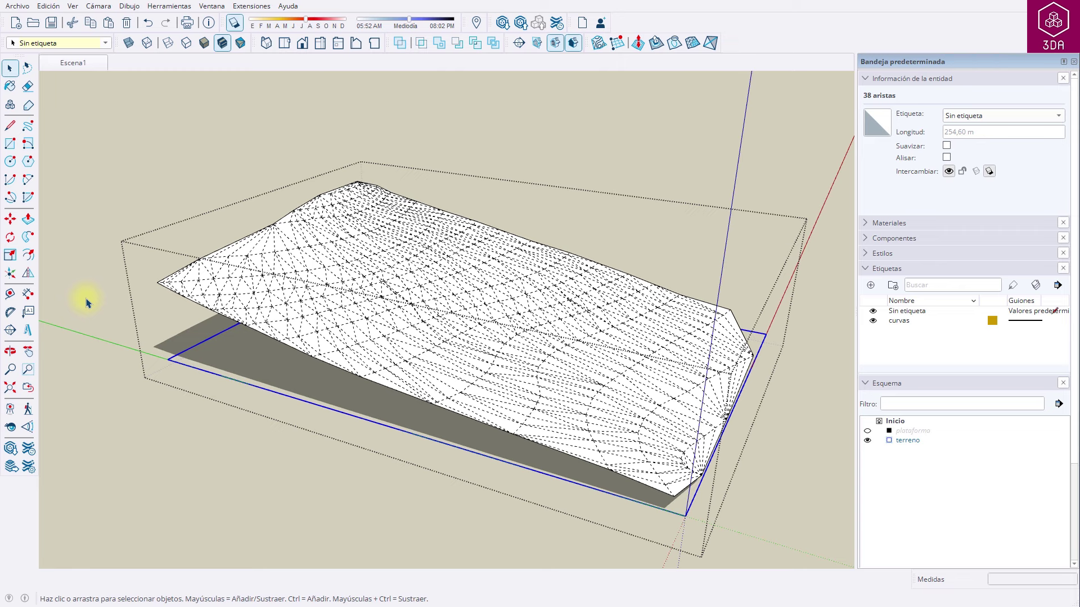
- Draw an edge from the terrain corner vertex down to the frame below it
scroll(708, 503, up, 2)
scroll(705, 505, up, 2)
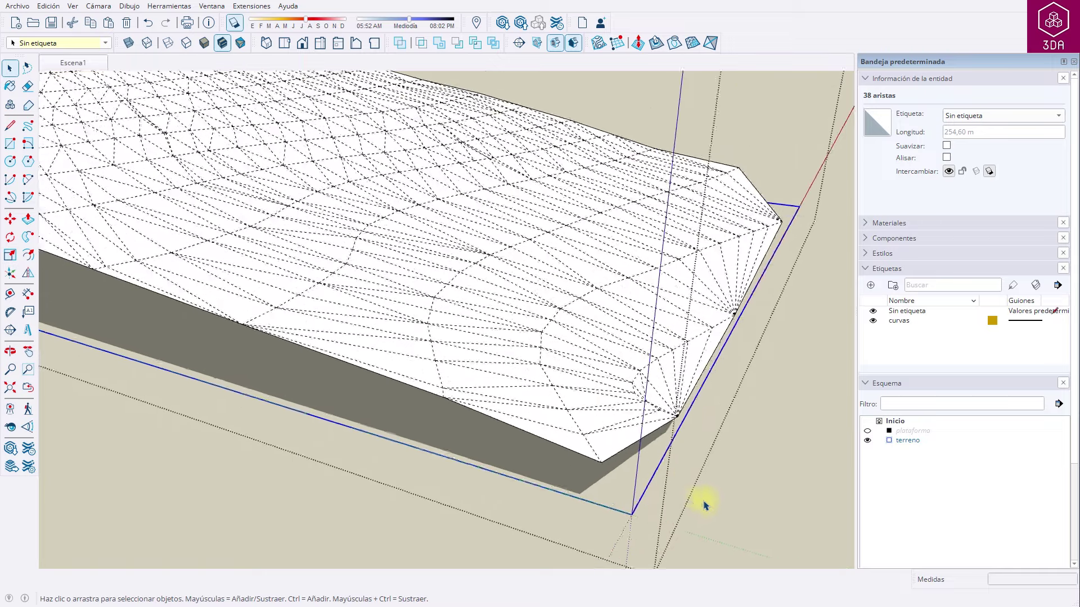
scroll(705, 505, up, 2)
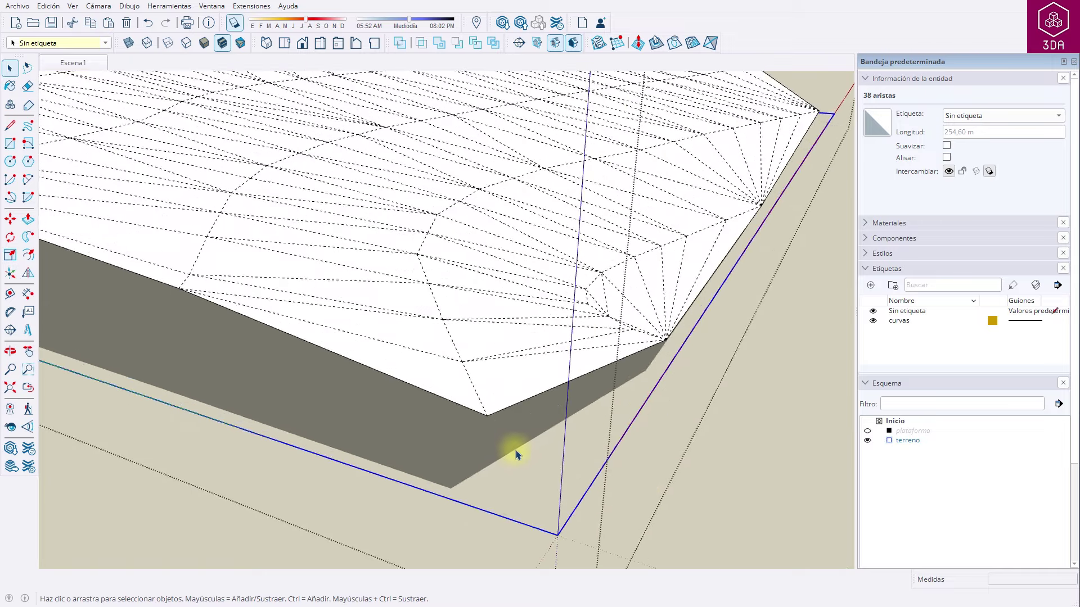
key(l)
click(487, 415)
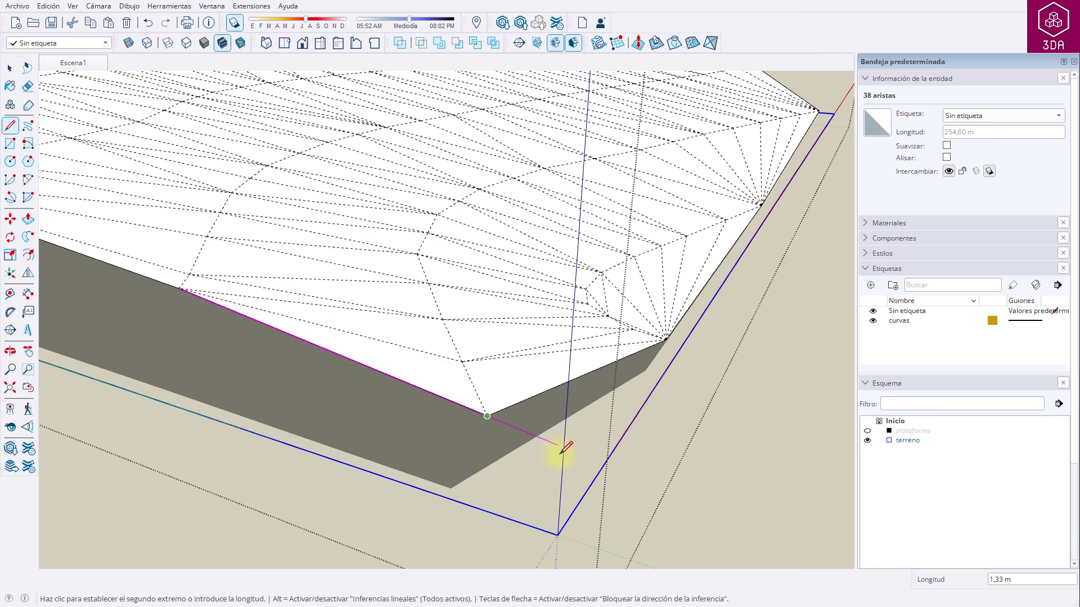
click(626, 474)
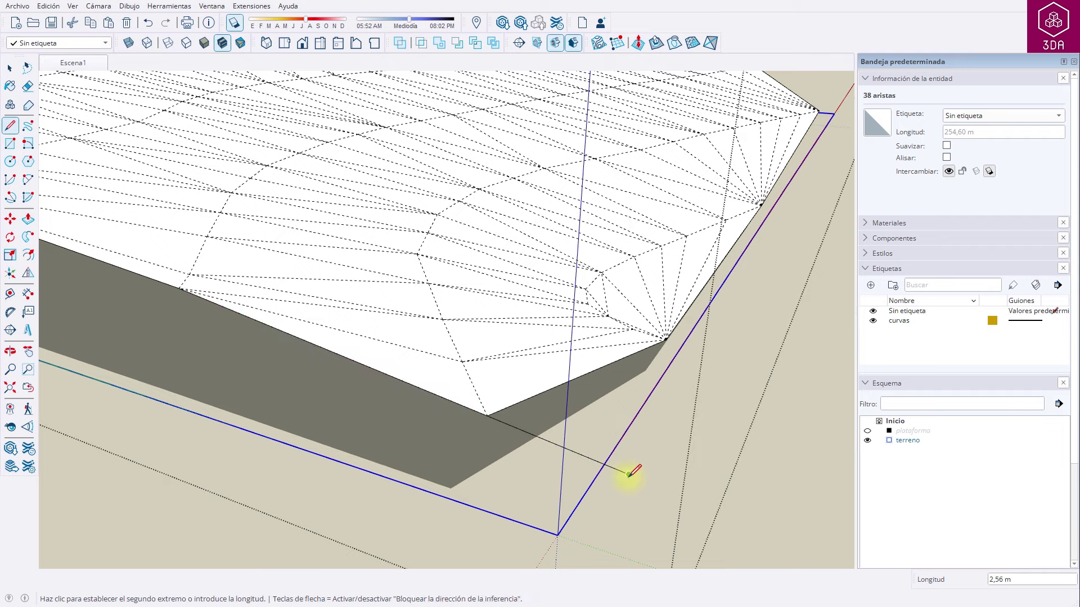
key(space)
- Close a side face with a vertical corner edge, deleting and softening the stray edges
mouse_move(640, 383)
middle_down()
mouse_move(551, 347)
mouse_move(551, 374)
middle_up()
key(l)
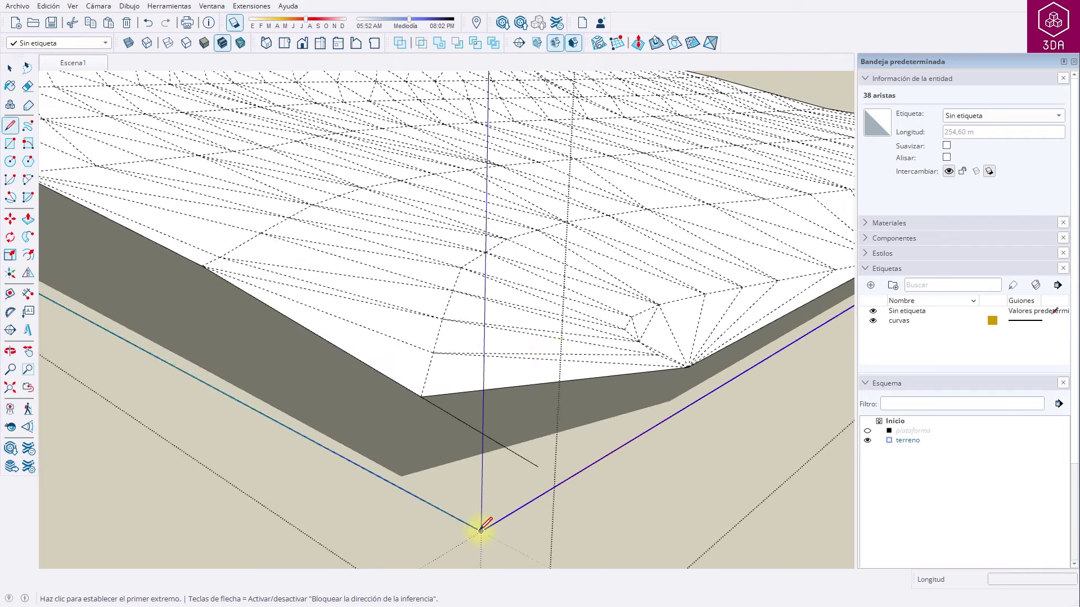
click(481, 530)
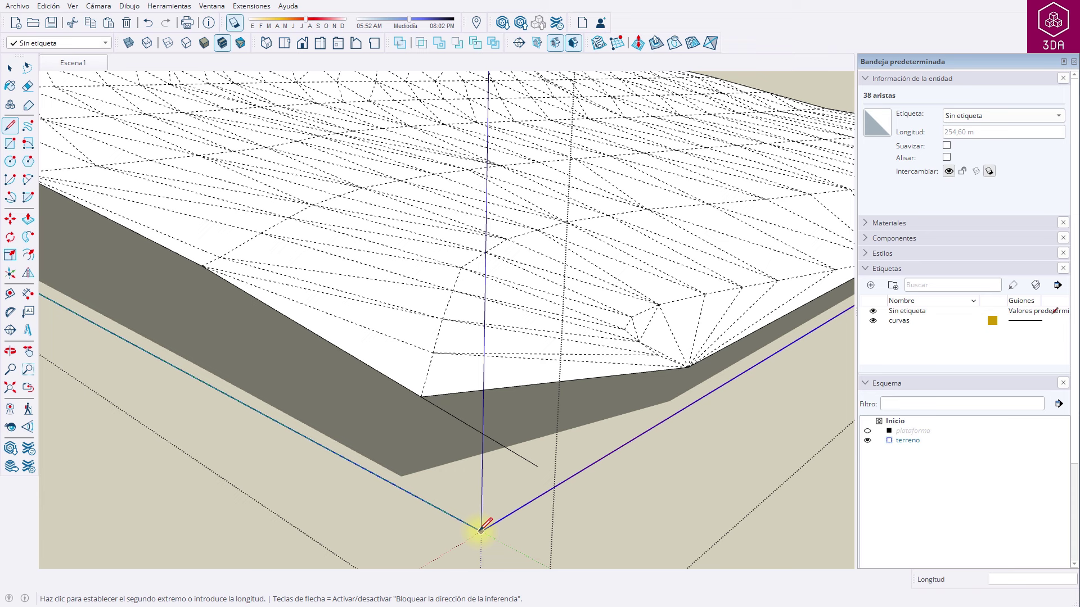
click(483, 433)
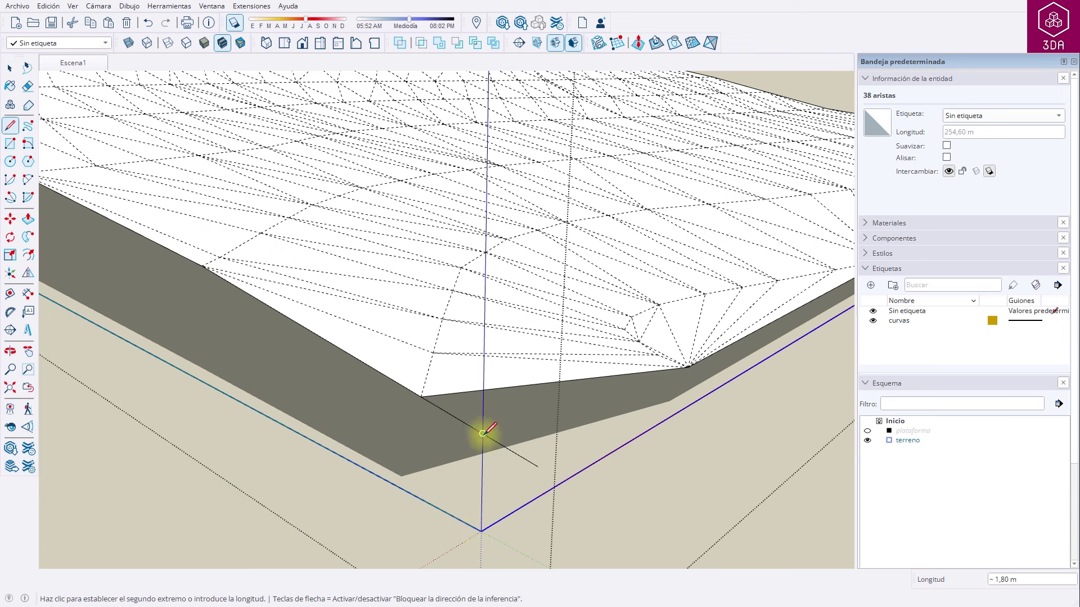
click(690, 365)
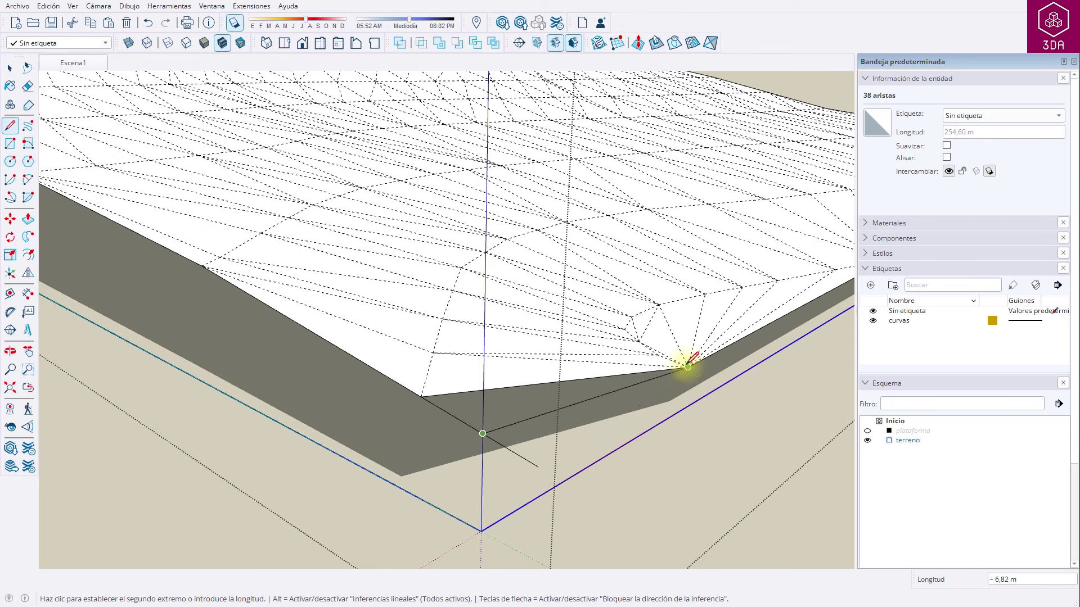
key(space)
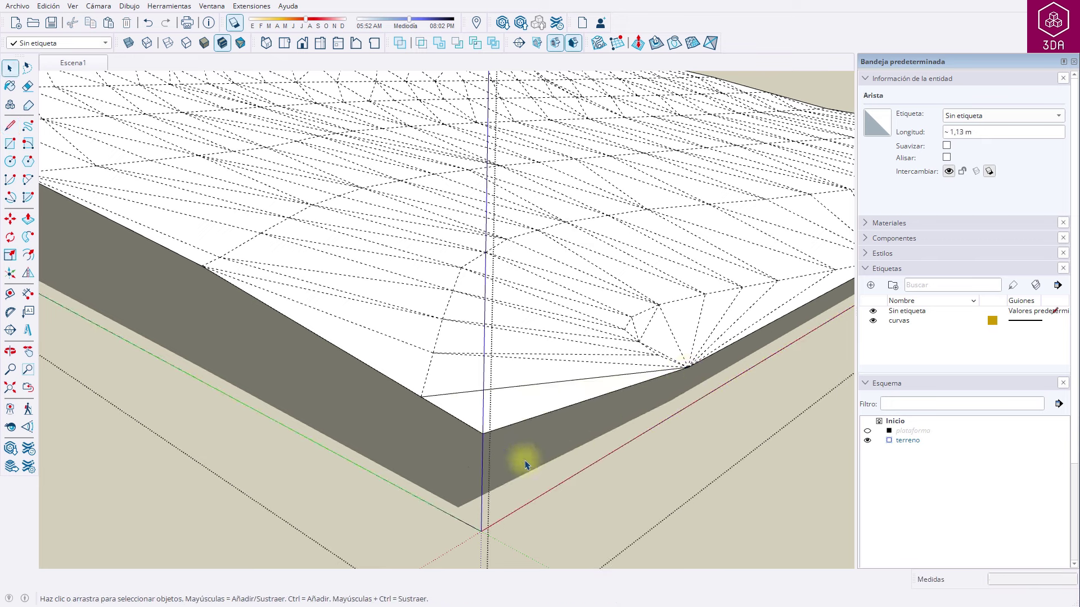
key(Delete)
right_click(511, 391)
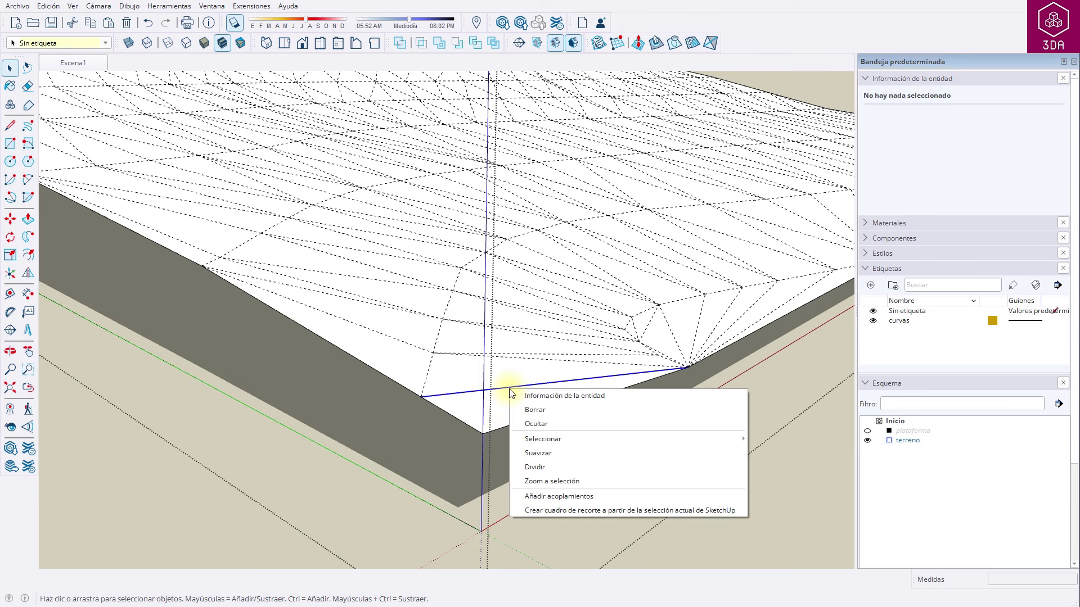
click(537, 454)
- Draw a line from the terrain corner to close another side face
middle_drag(682, 349, 591, 374)
key(space)
scroll(699, 355, up, 3)
mouse_move(699, 354)
shift+middle_down()
mouse_move(236, 394)
mouse_move(708, 273)
mouse_move(280, 332)
mouse_move(557, 344)
shift+middle_up()
key(l)
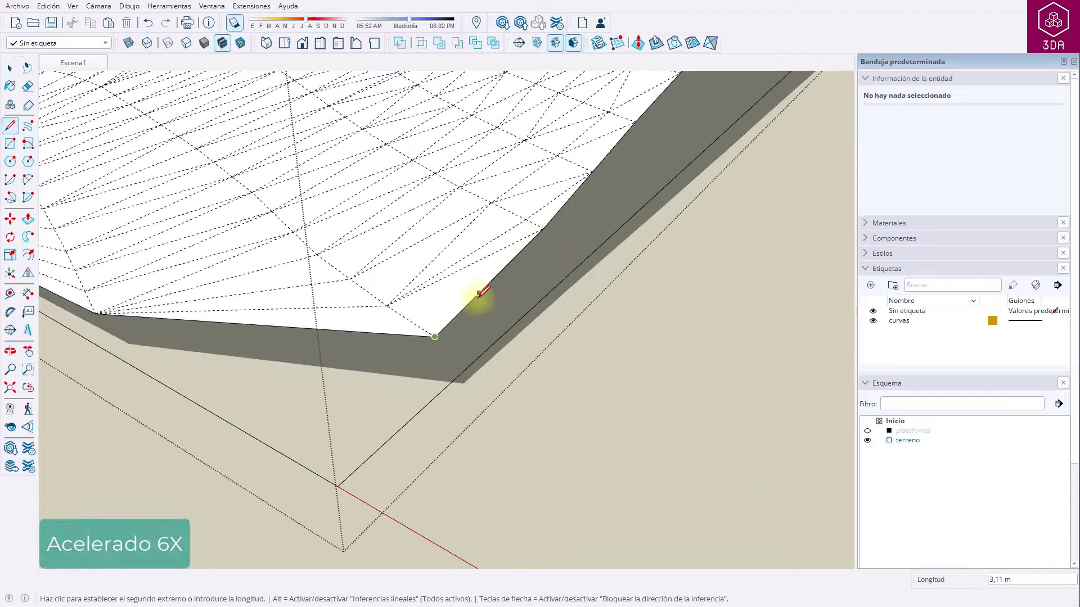
click(337, 486)
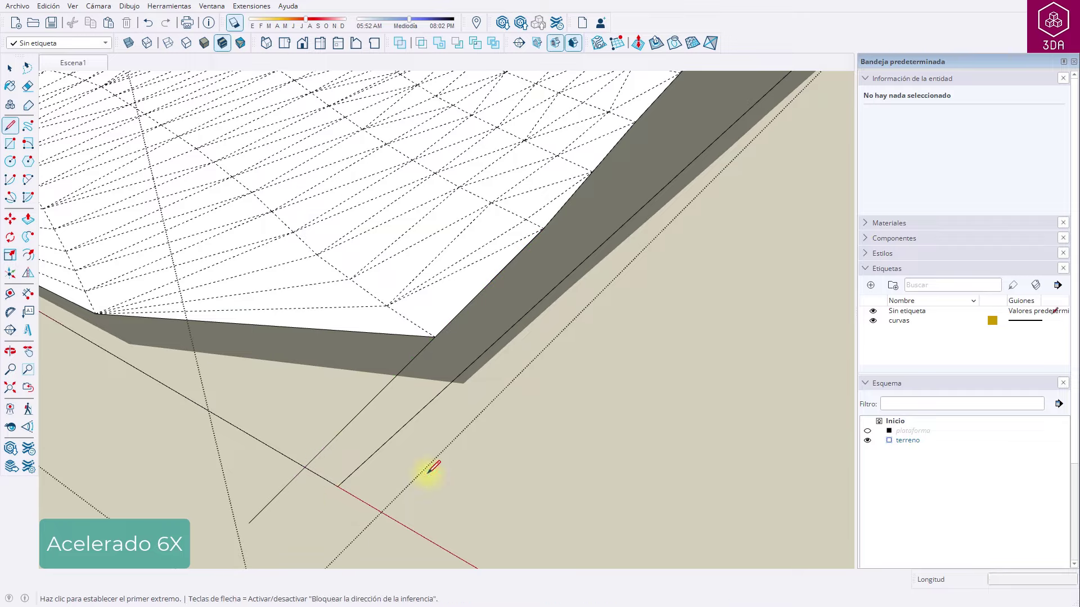
click(96, 339)
key(space)
- Draw connected edges down the corner to close the terrain's left side face
scroll(502, 456, down, 2)
middle_drag(502, 457, 506, 379)
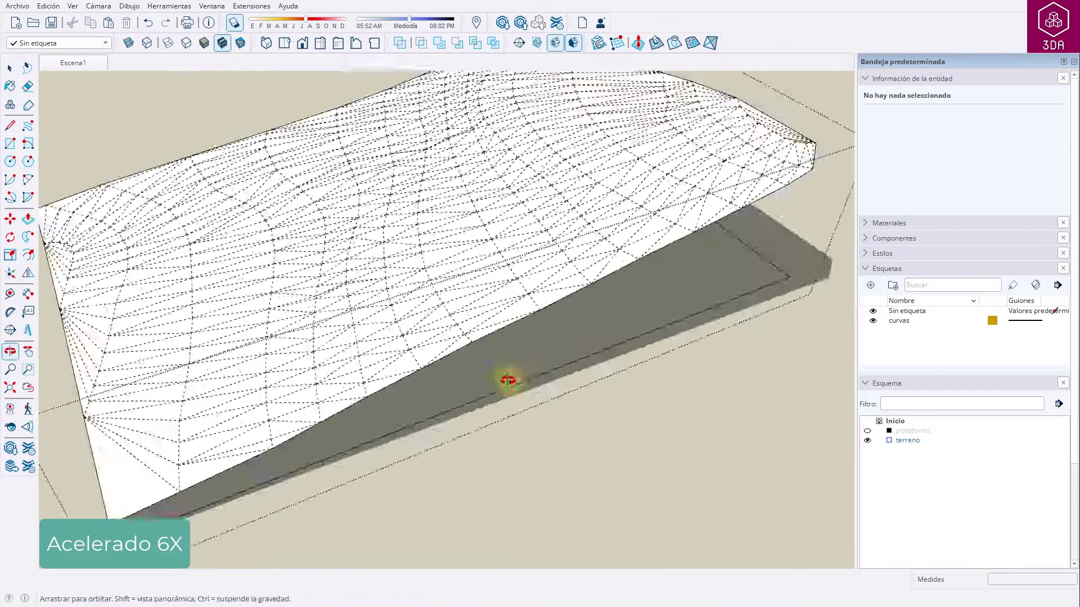
scroll(217, 344, up, 3)
scroll(209, 373, up, 1)
key(l)
scroll(343, 292, up, 2)
click(343, 293)
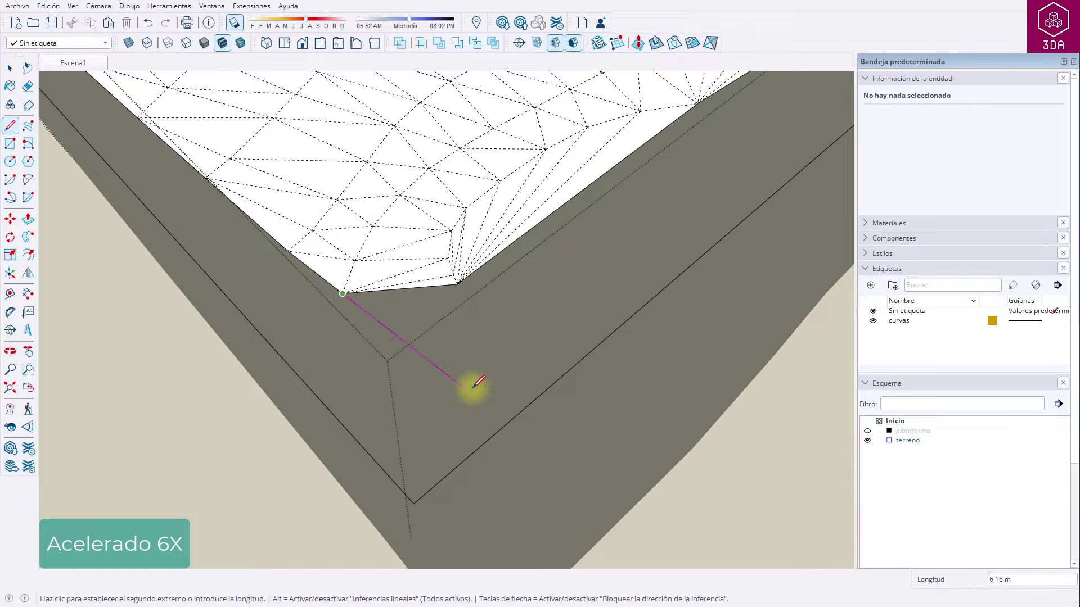
click(467, 390)
click(414, 502)
click(395, 334)
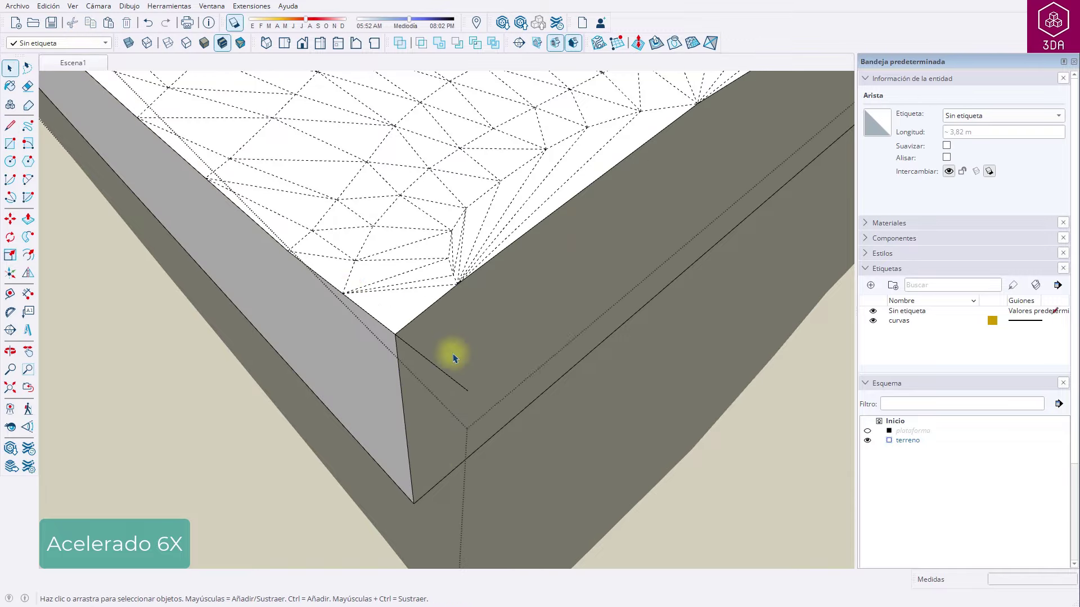
- Draw a final edge closing the terrain's open corner face
scroll(454, 355, down, 5)
mouse_move(245, 369)
middle_down()
mouse_move(395, 331)
mouse_move(354, 344)
middle_up()
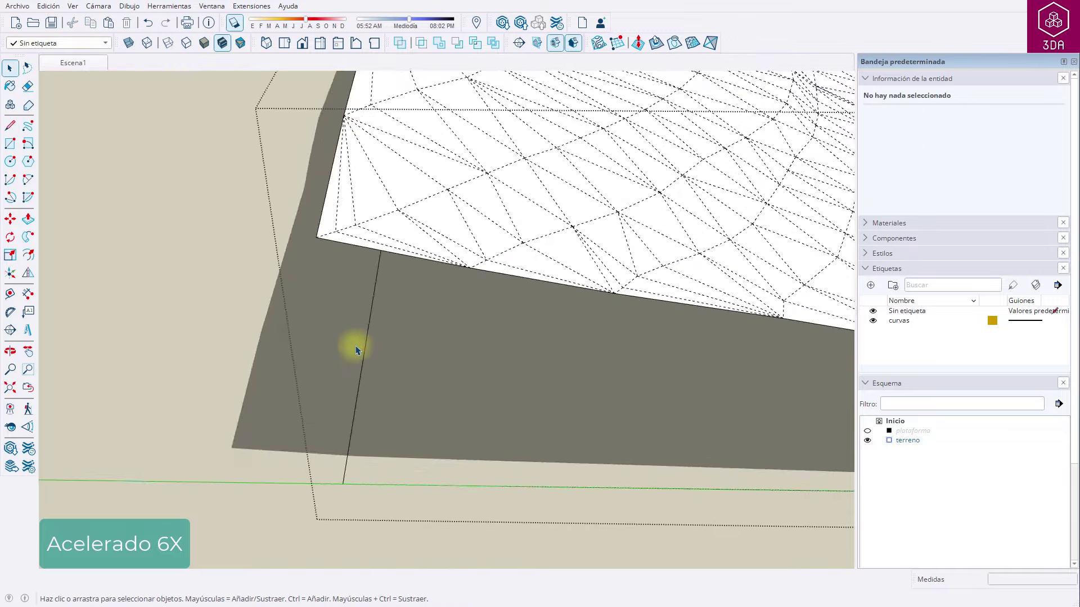
middle_drag(306, 176, 240, 229)
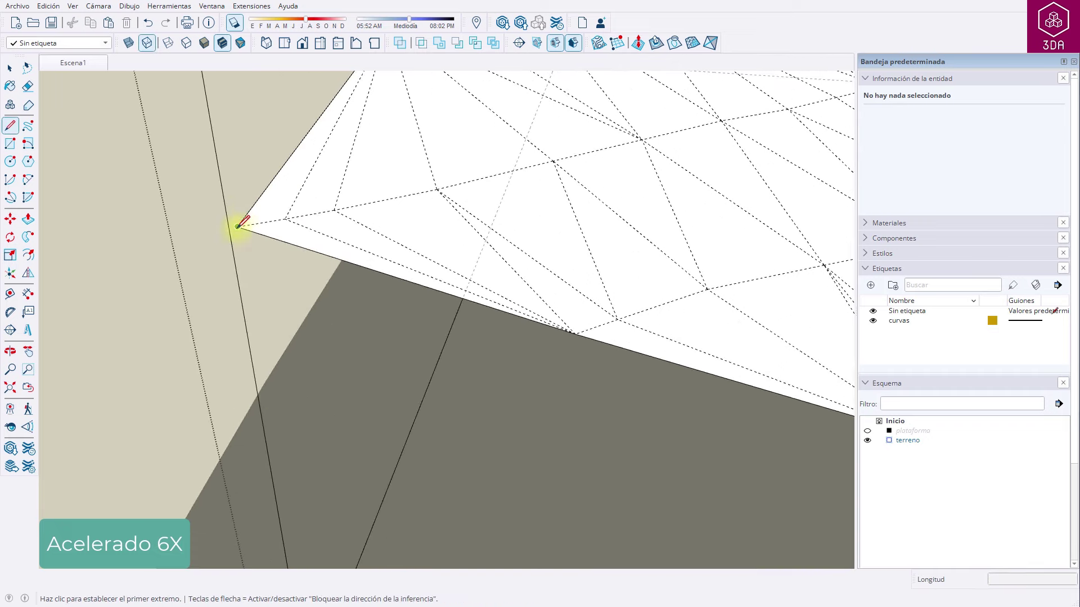
click(241, 229)
click(574, 331)
key(space)
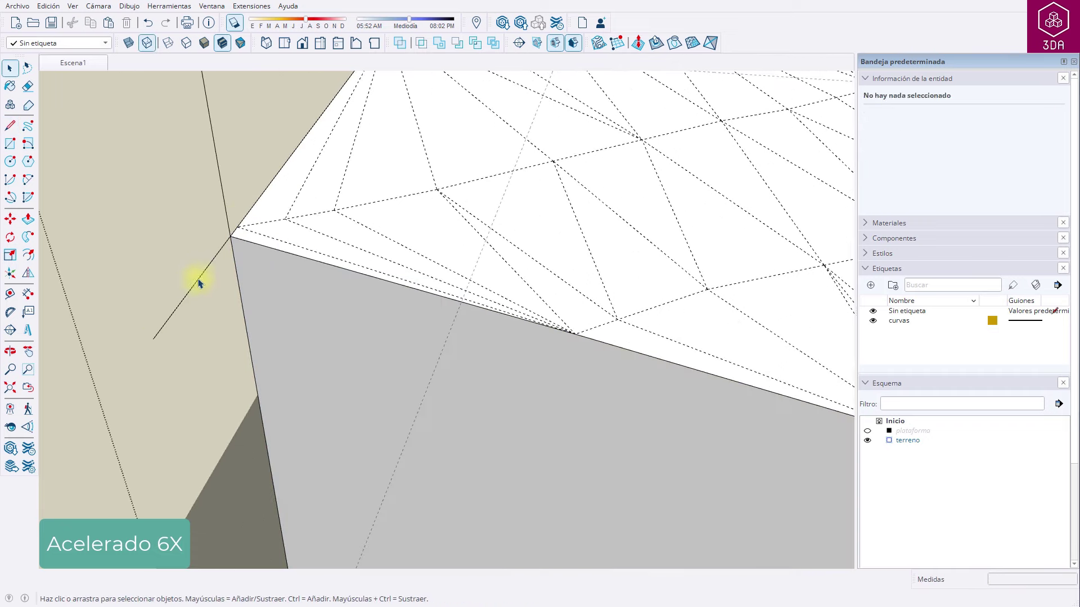
scroll(224, 217, down, 10)
- Hide the dashed hidden geometry and draw an edge closing the terrain's underside face
click(148, 41)
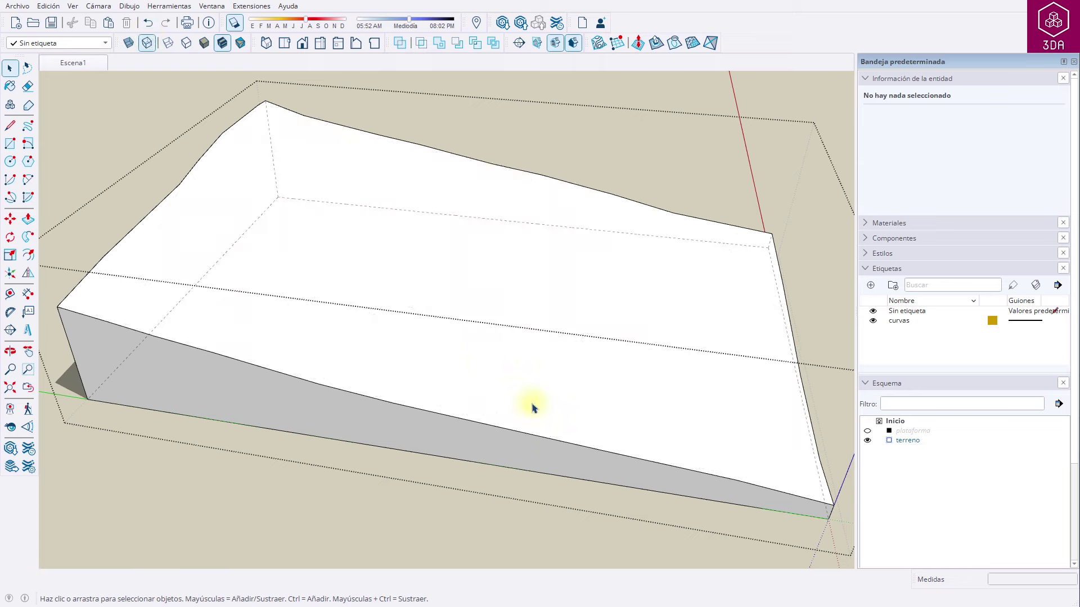
mouse_move(586, 451)
middle_down()
mouse_move(457, 358)
mouse_move(525, 292)
mouse_move(590, 429)
mouse_move(605, 381)
mouse_move(530, 329)
mouse_move(530, 379)
mouse_move(441, 378)
mouse_move(463, 270)
mouse_move(707, 96)
mouse_move(572, 395)
mouse_move(575, 338)
middle_up()
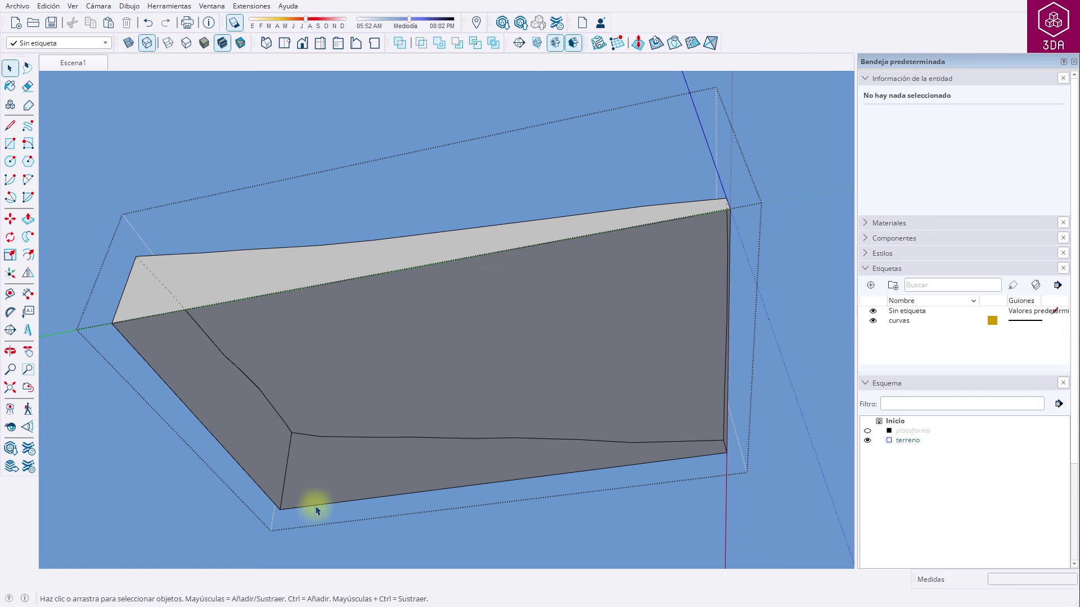
key(l)
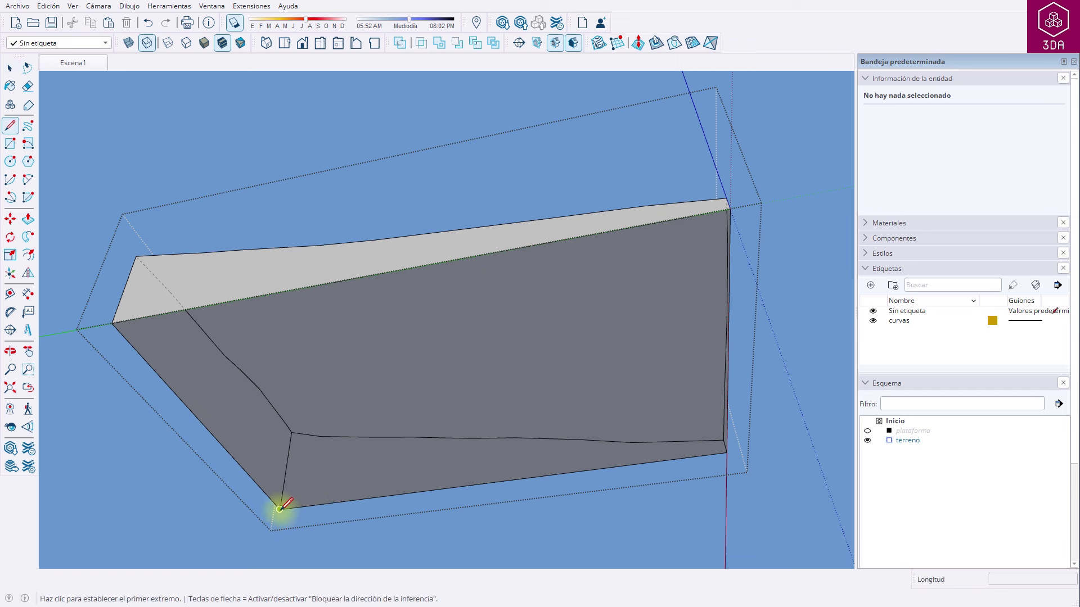
click(280, 509)
click(113, 324)
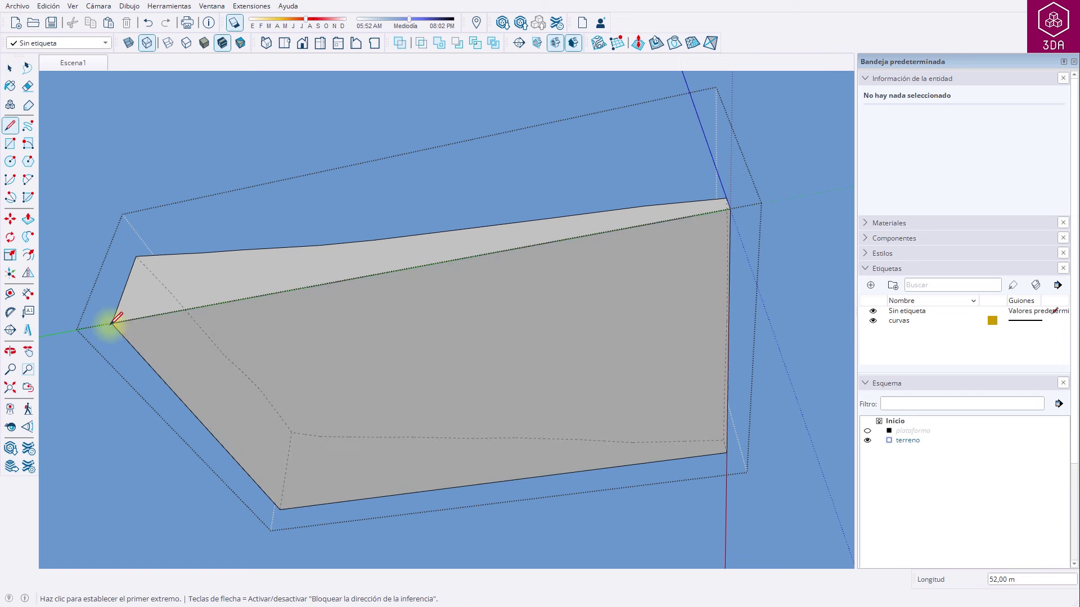
key(space)
- Select the terreno group to confirm it is a 29743,38 m³ solid
mouse_move(555, 212)
middle_down()
mouse_move(518, 499)
mouse_move(499, 157)
middle_up()
middle_drag(499, 248, 482, 325)
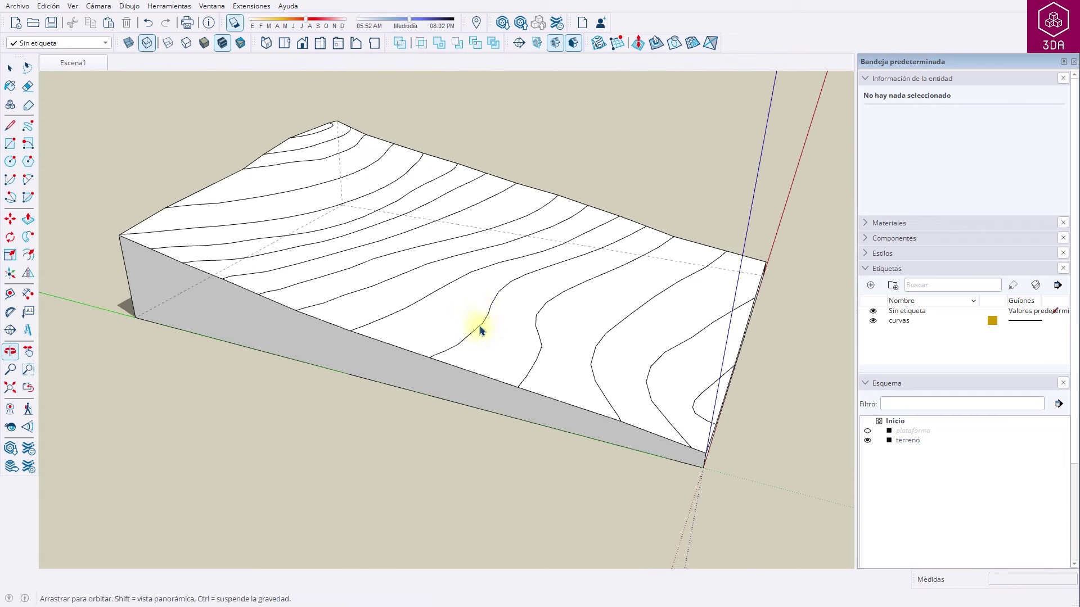
click(443, 279)
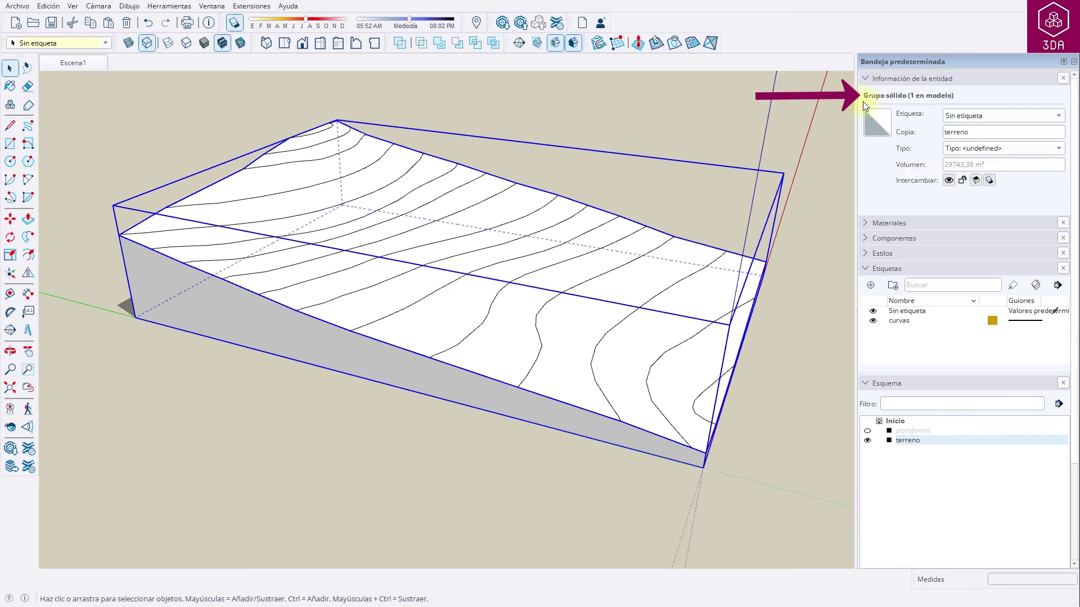
click(626, 118)
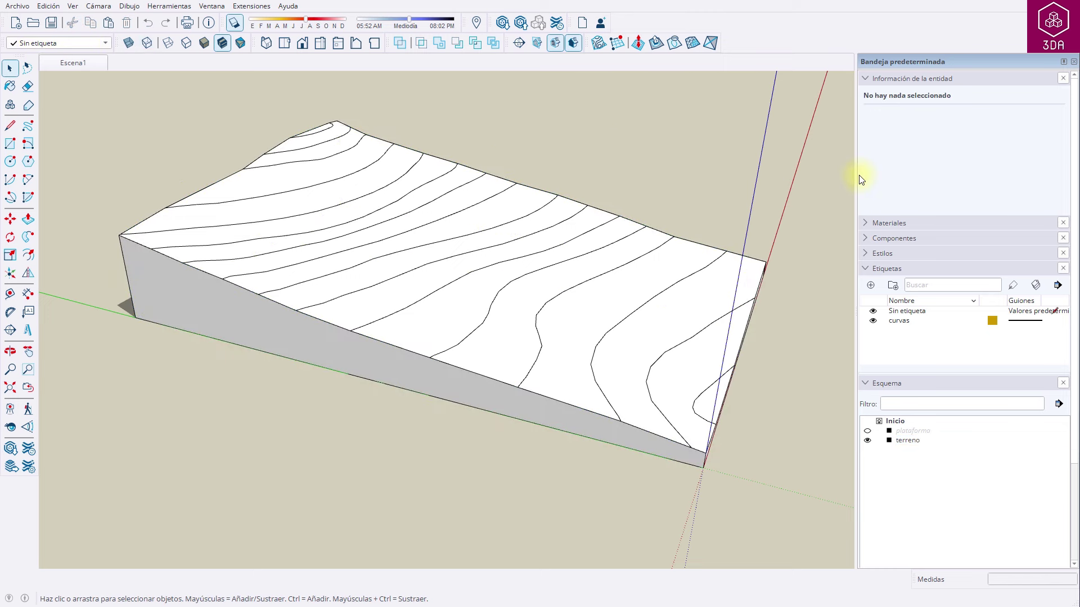
- Cut all curvas-tagged contour edges and paste them in place inside the terreno group
right_click(662, 298)
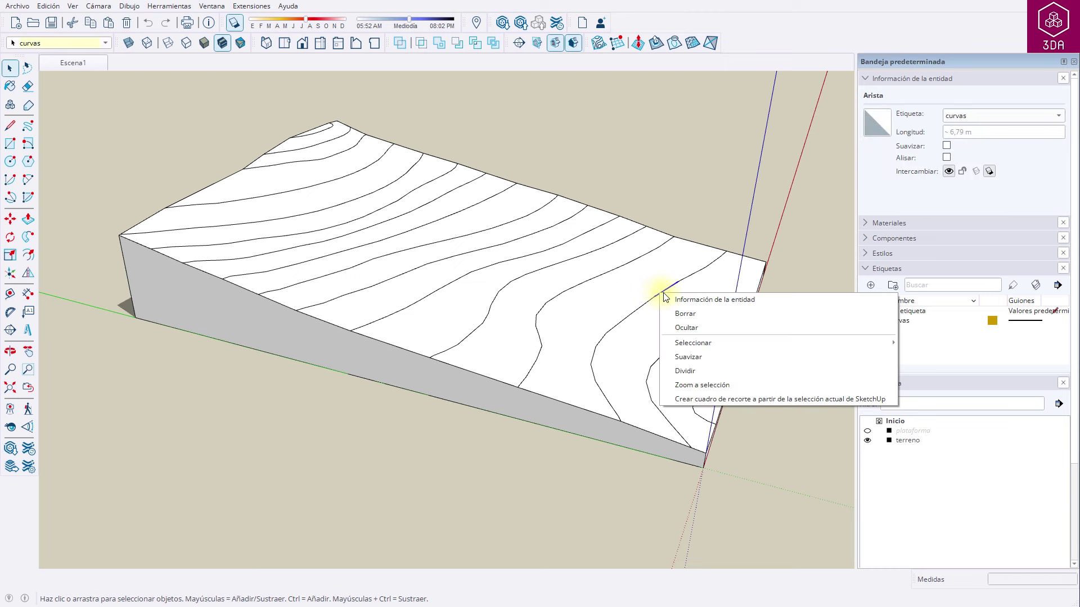
mouse_move(693, 342)
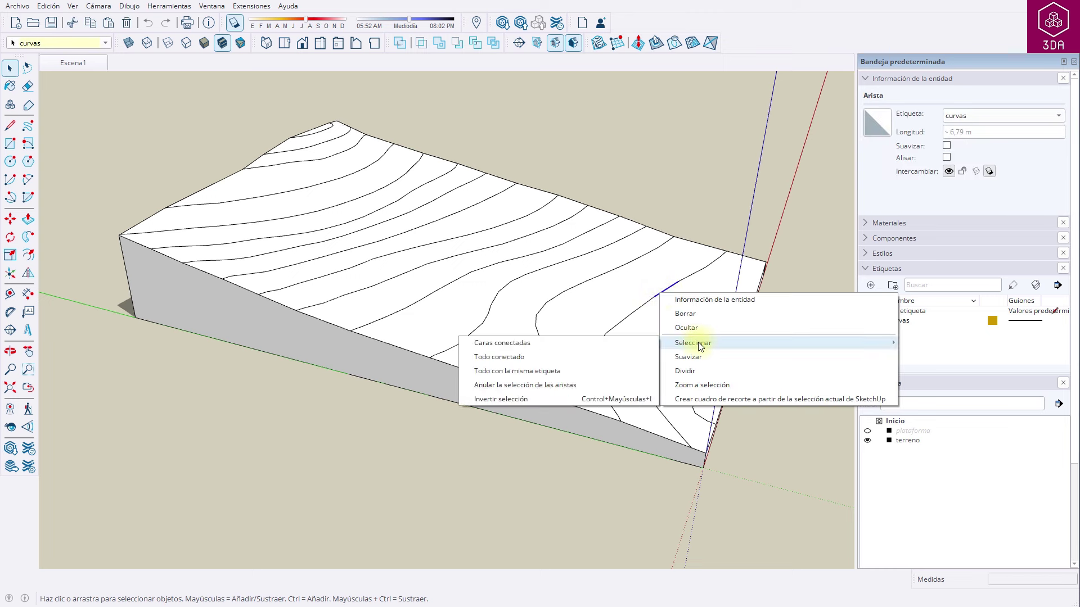
click(560, 373)
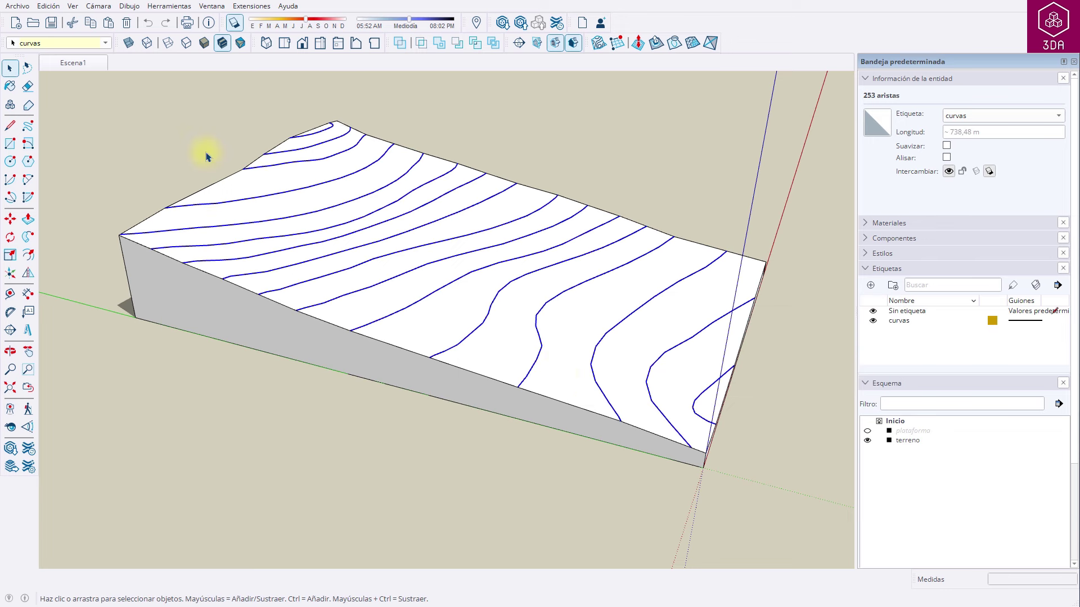
click(74, 26)
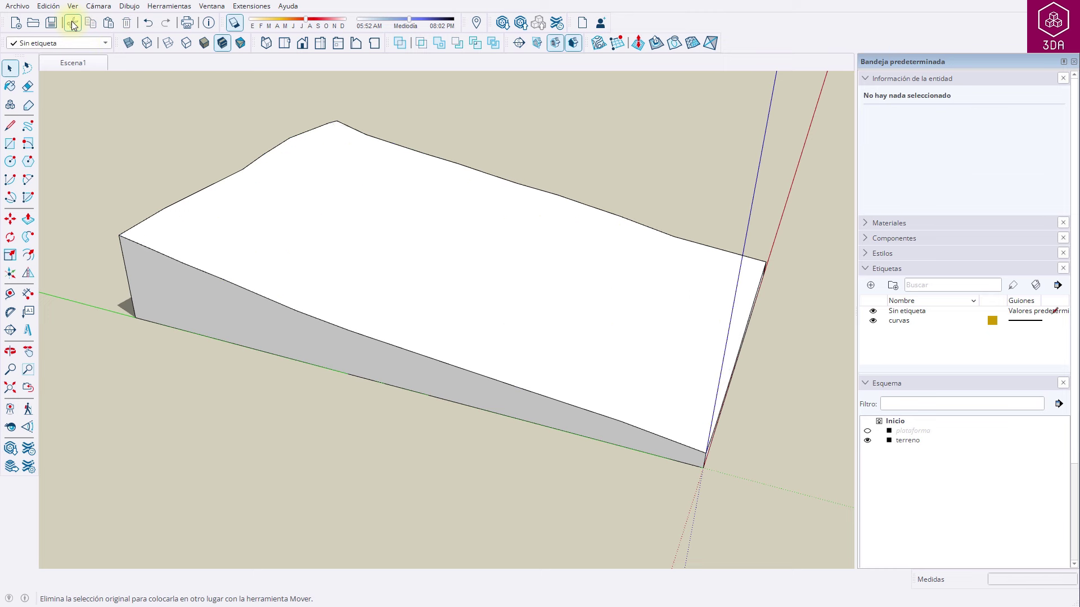
click(412, 273)
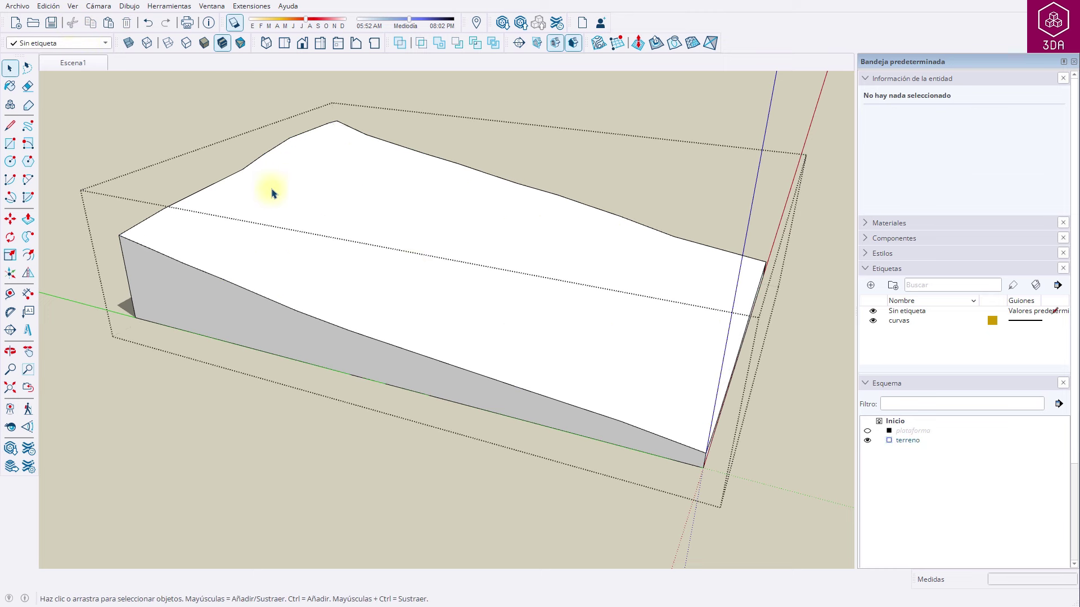
click(49, 7)
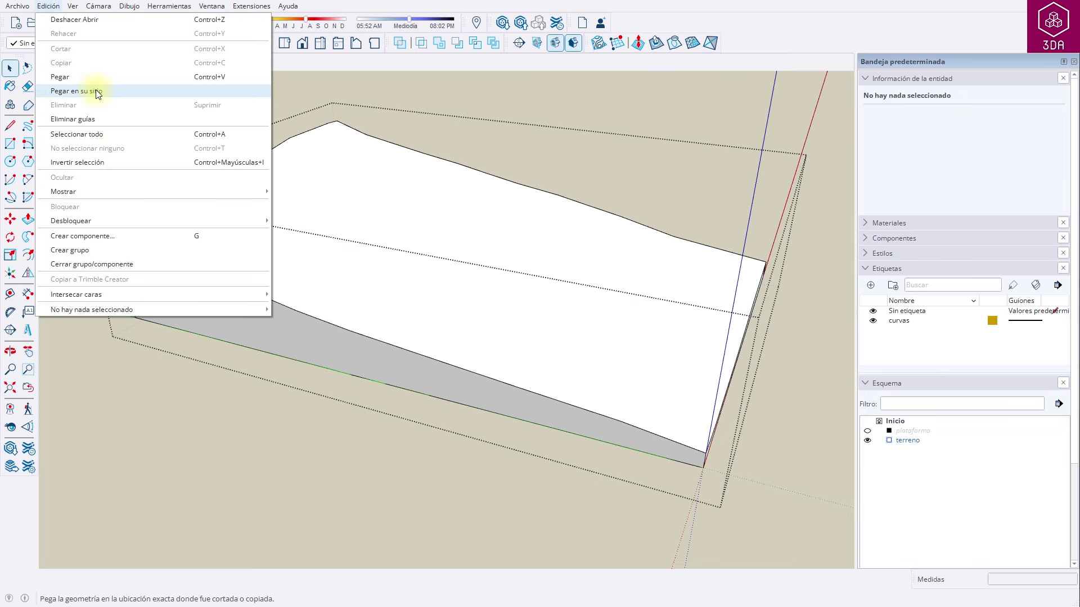
click(76, 90)
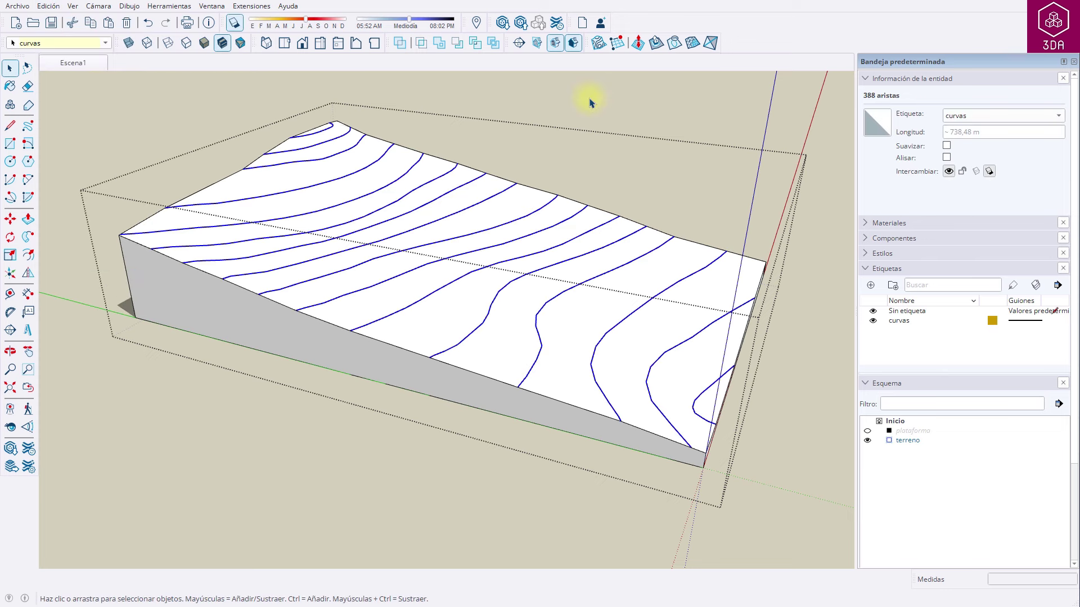
click(611, 104)
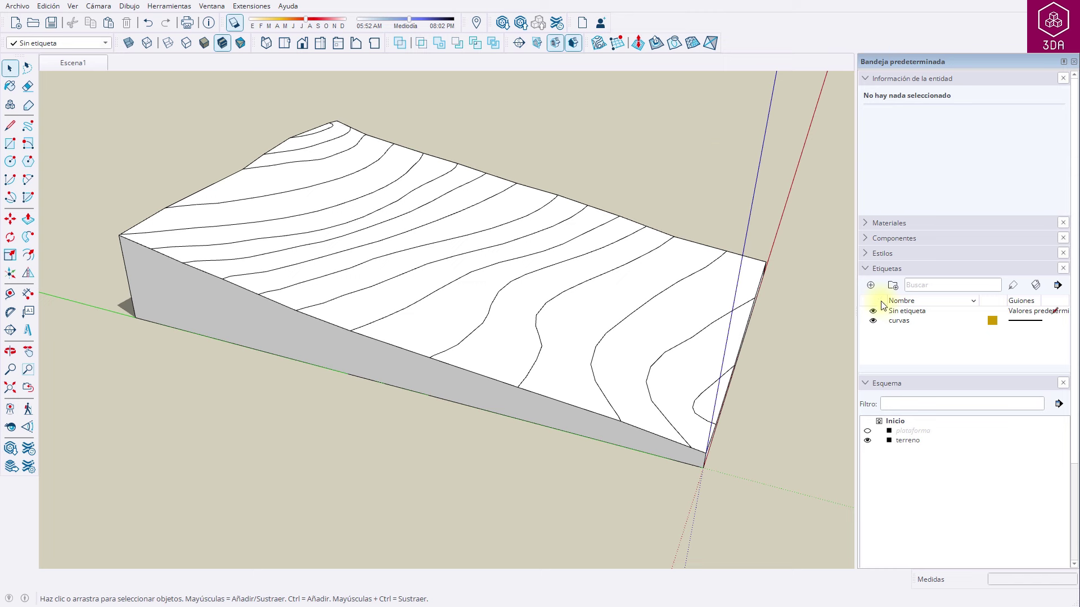
- Delete the curvas tag from the model
right_click(899, 325)
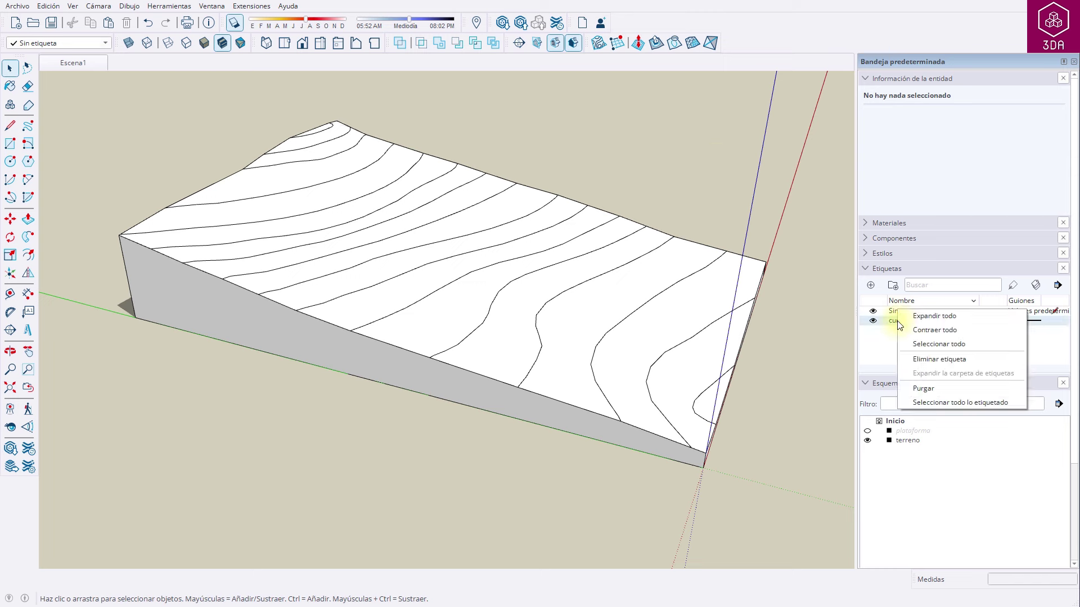
click(934, 359)
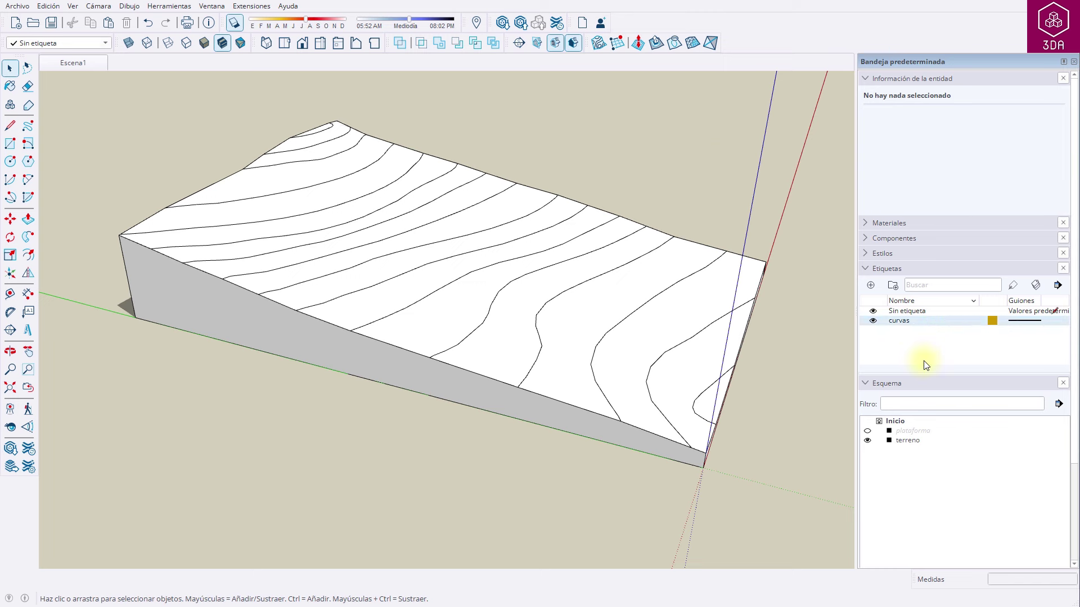
click(559, 340)
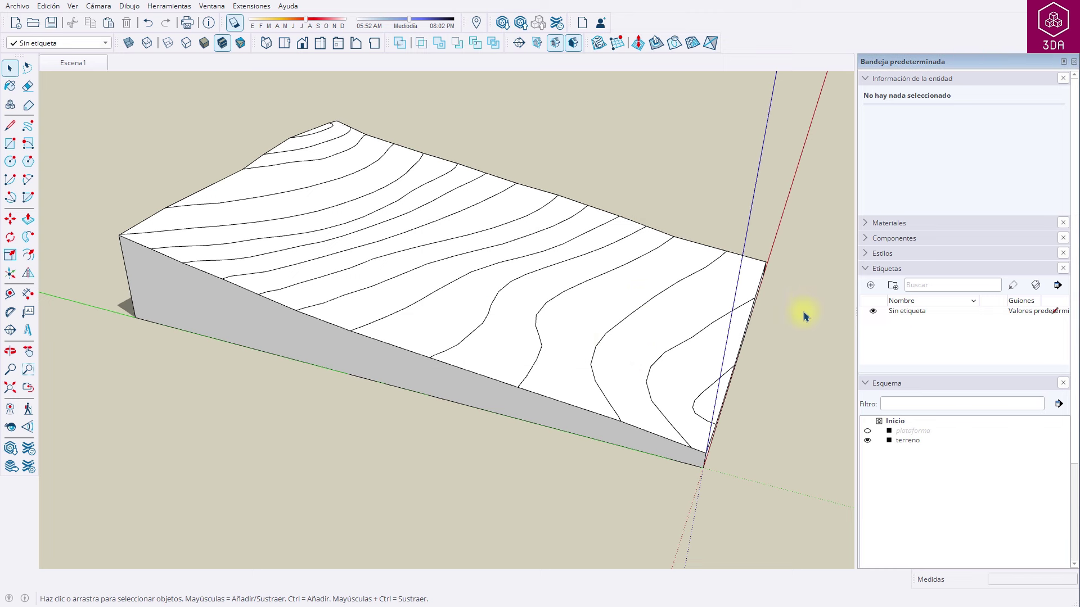
- Paint the terreno group with the in-model material 0058_Oliva
click(866, 222)
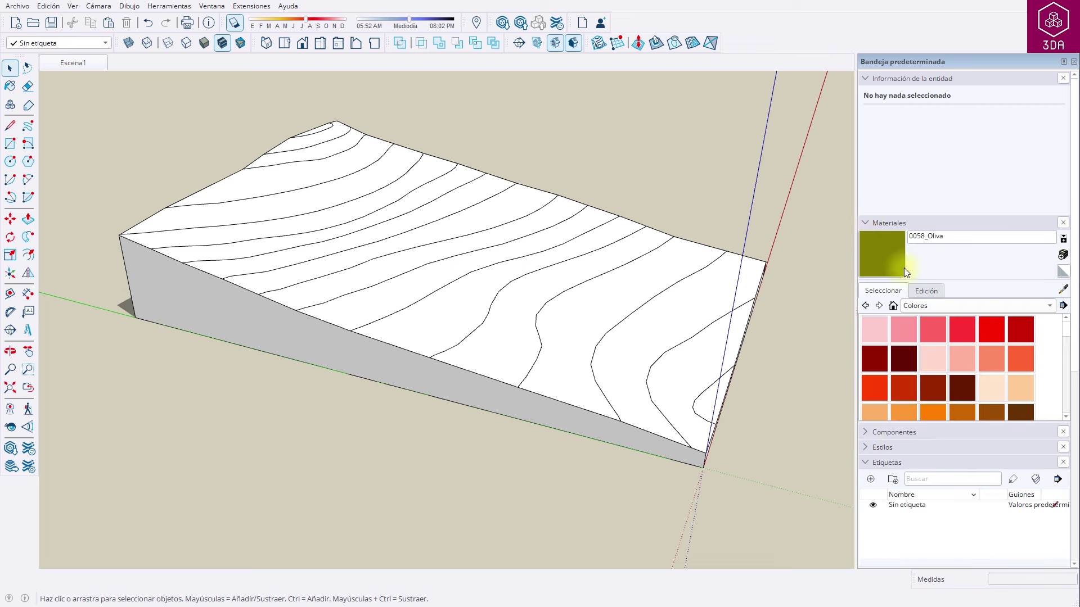
click(894, 308)
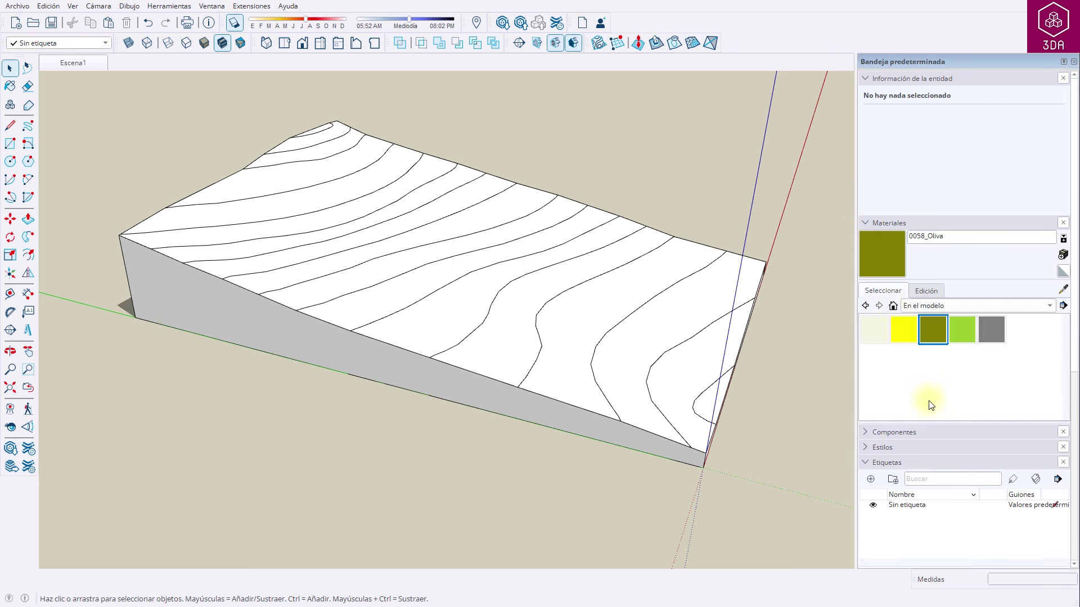
click(929, 333)
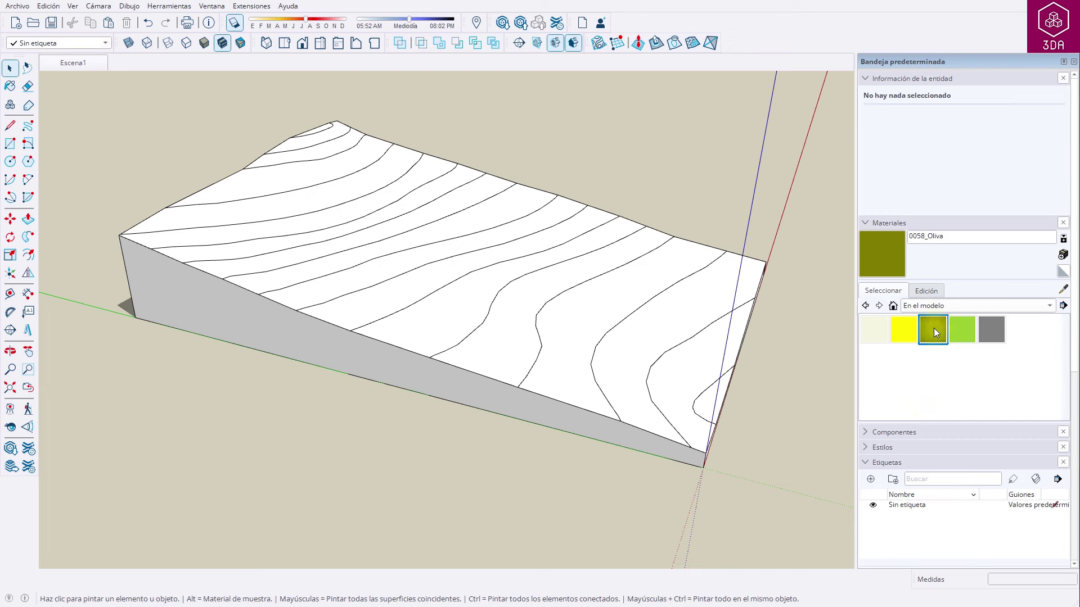
click(642, 334)
key(space)
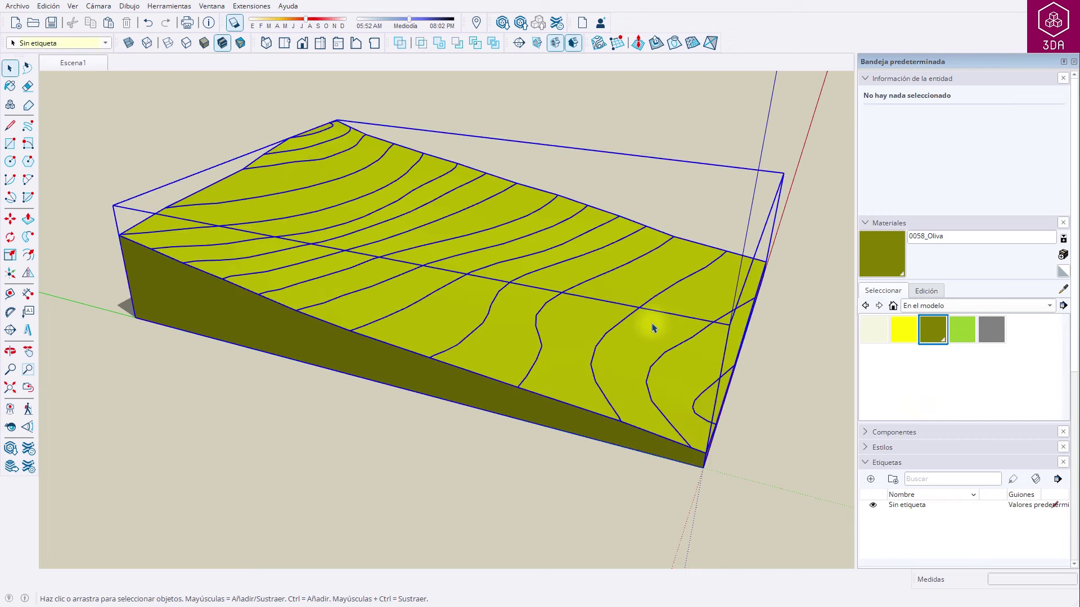
- Paint the terrain's side face 0049_Beige and orbit to inspect the result
click(875, 333)
click(549, 408)
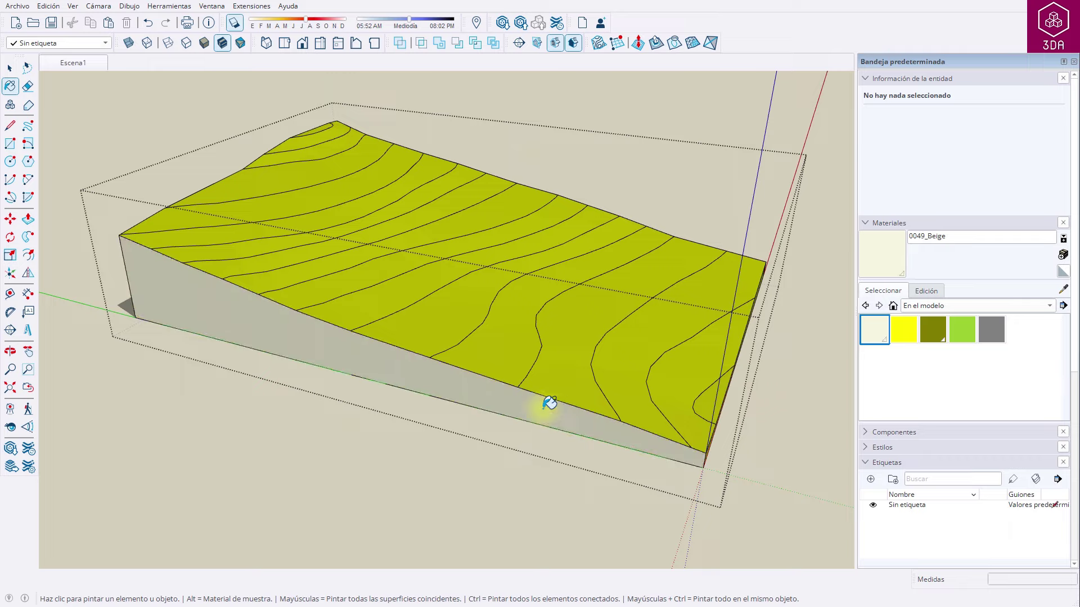
mouse_move(547, 407)
middle_down()
mouse_move(713, 306)
mouse_move(297, 410)
middle_up()
scroll(555, 270, down, 5)
mouse_move(554, 270)
middle_down()
mouse_move(644, 277)
mouse_move(289, 320)
mouse_move(469, 314)
mouse_move(116, 458)
mouse_move(651, 340)
mouse_move(636, 336)
mouse_move(680, 354)
mouse_move(352, 287)
mouse_move(639, 496)
mouse_move(576, 453)
middle_up()
scroll(576, 453, up, 2)
key(space)
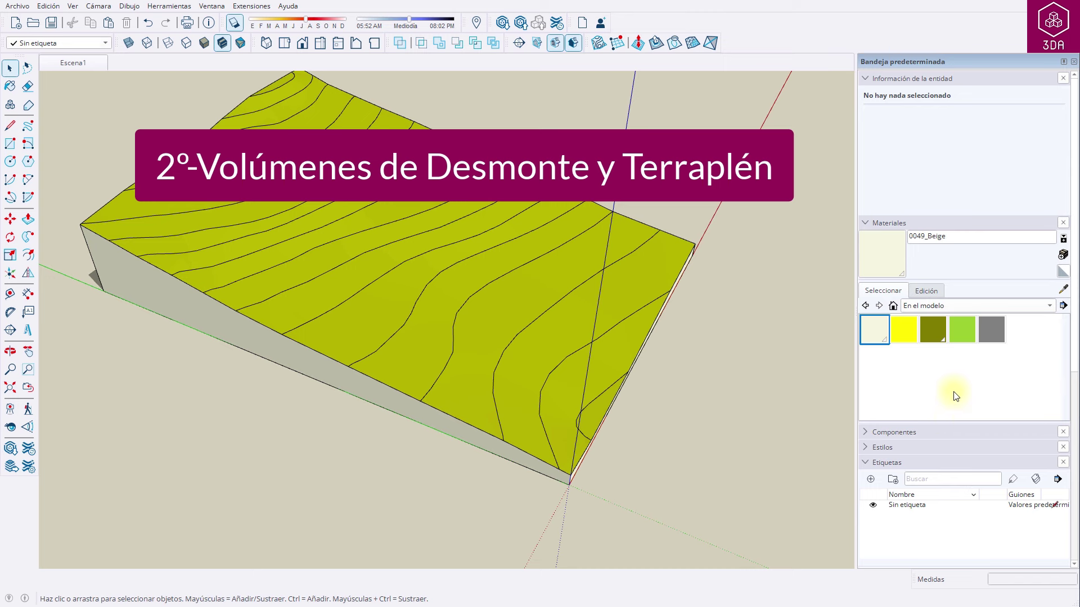
- Hide terreno and draw the closing edge that turns the plataforma outline into a face
click(864, 224)
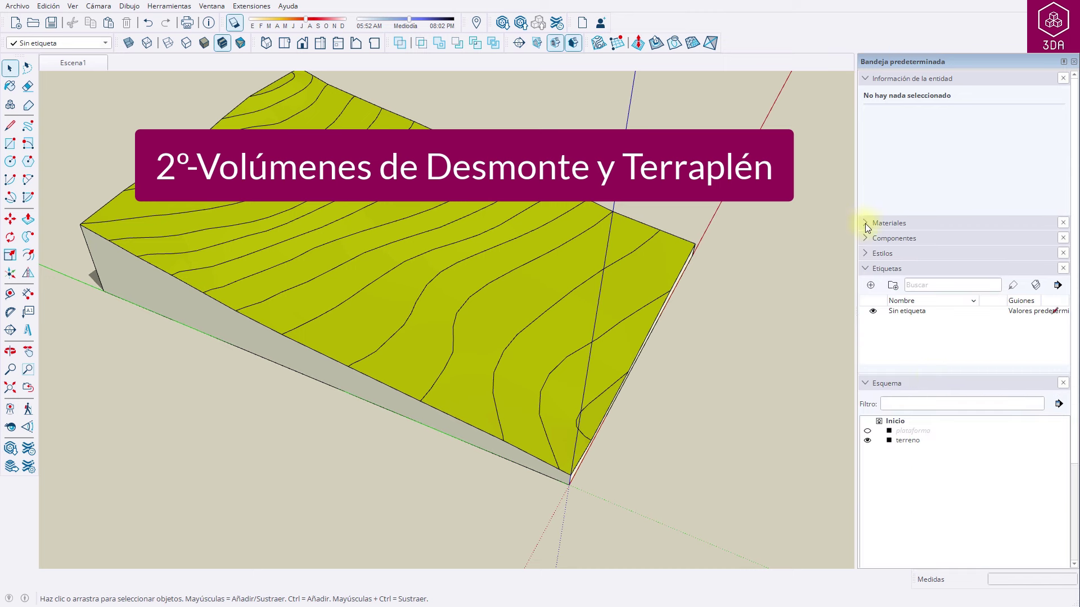
click(868, 441)
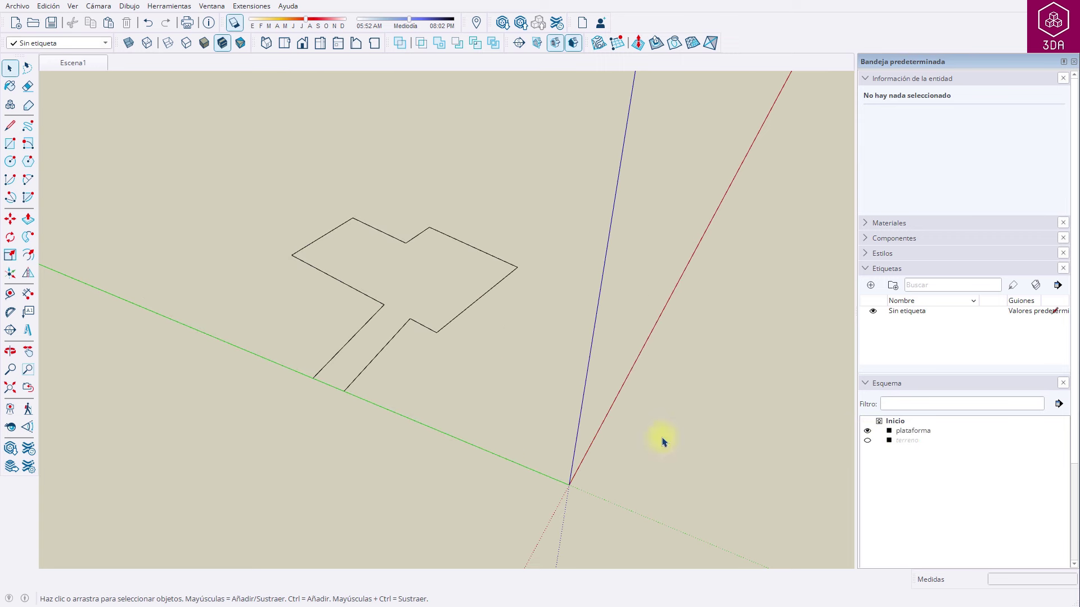
scroll(222, 282, up, 1)
scroll(246, 295, up, 2)
scroll(292, 315, up, 1)
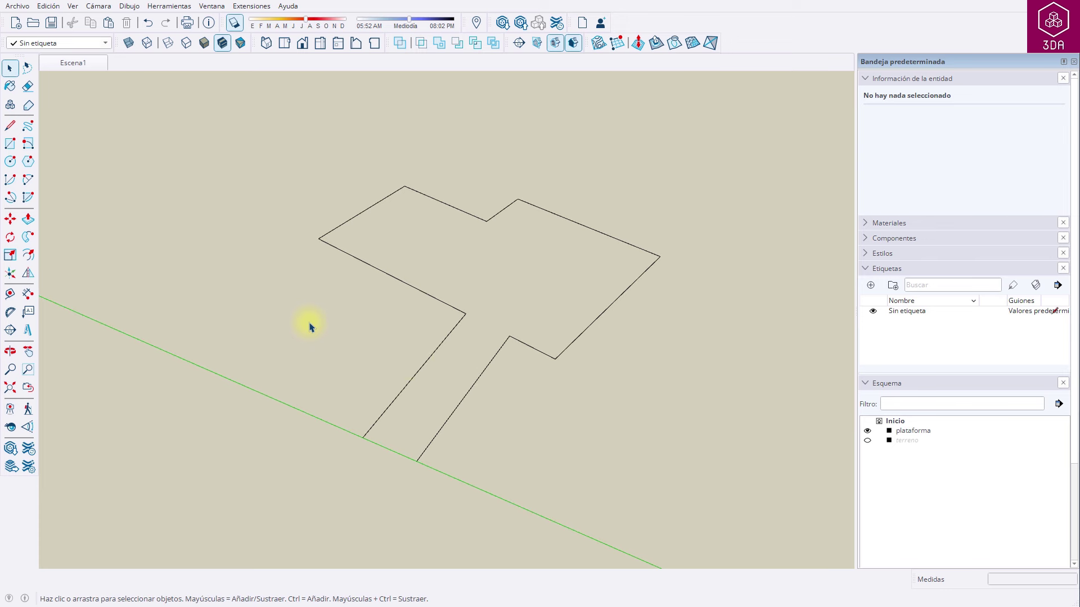
click(423, 372)
double_click(423, 372)
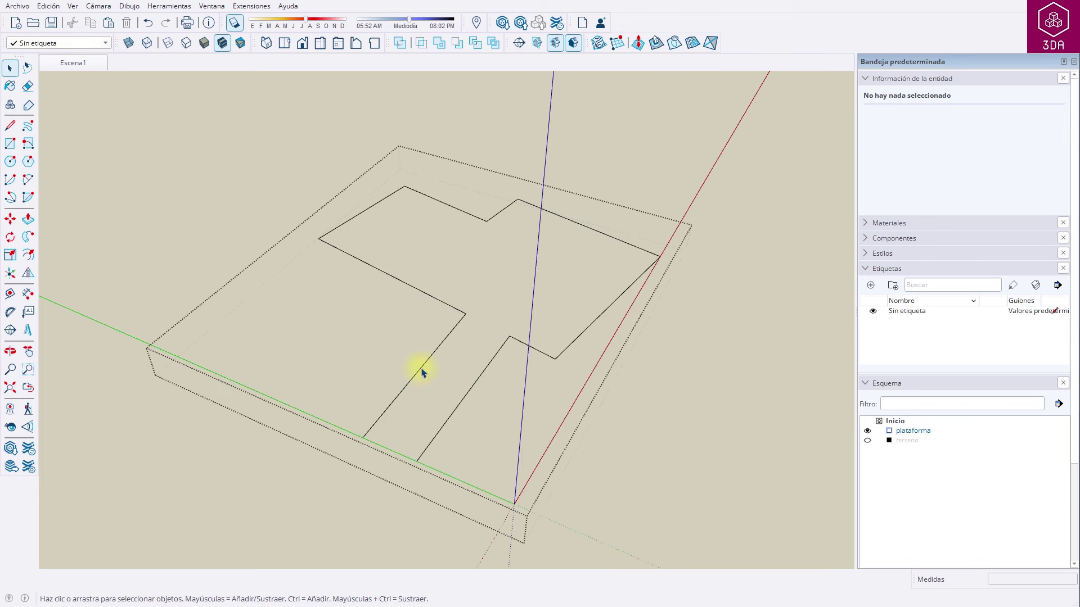
key(l)
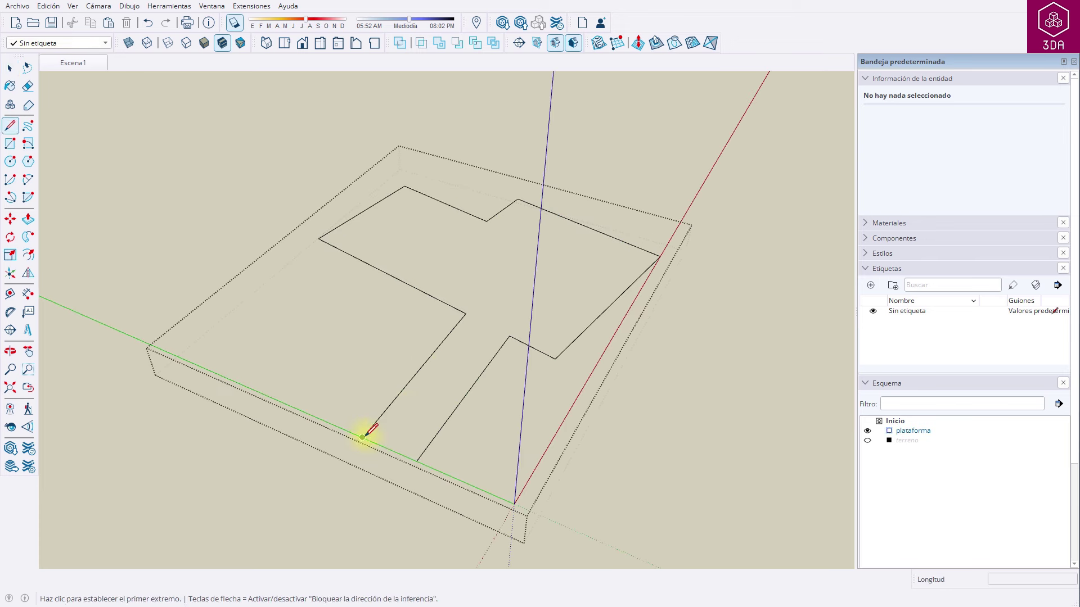
click(363, 437)
click(416, 462)
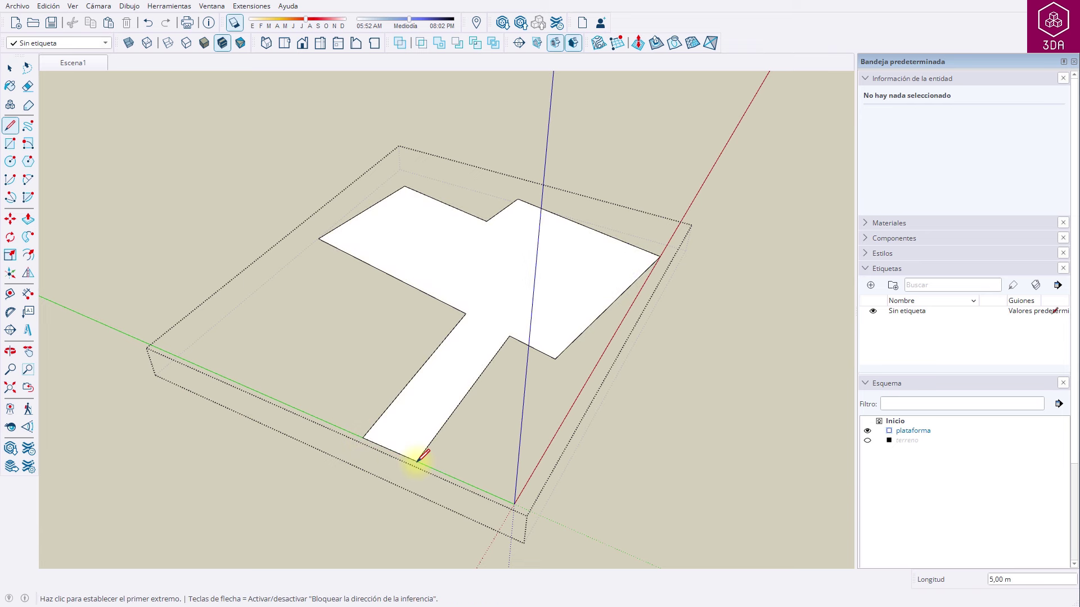
key(space)
- Raise the plataforma group 7 m upward
click(653, 411)
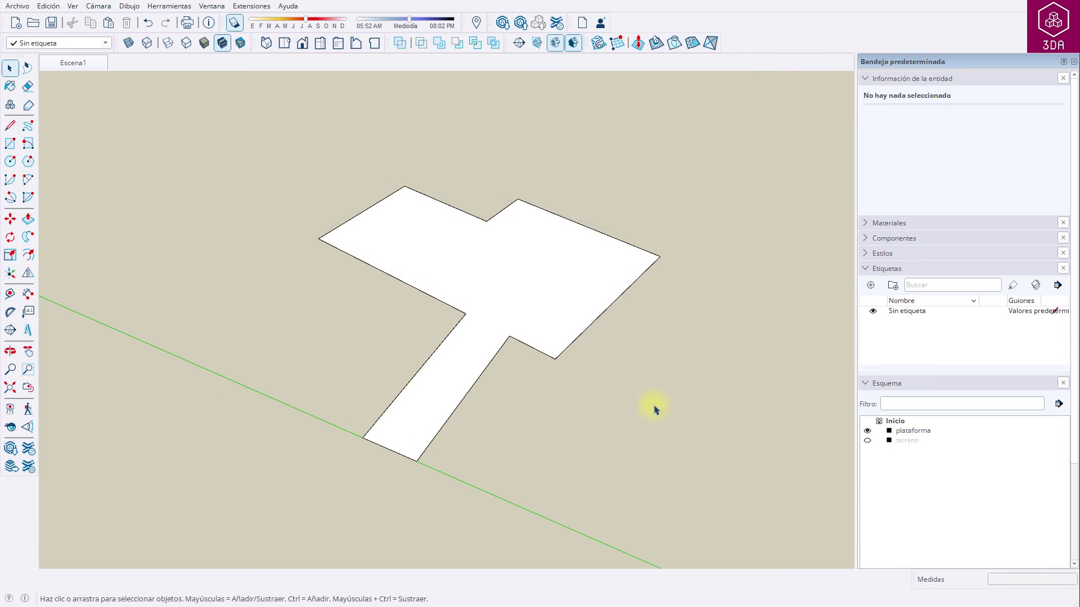
click(543, 307)
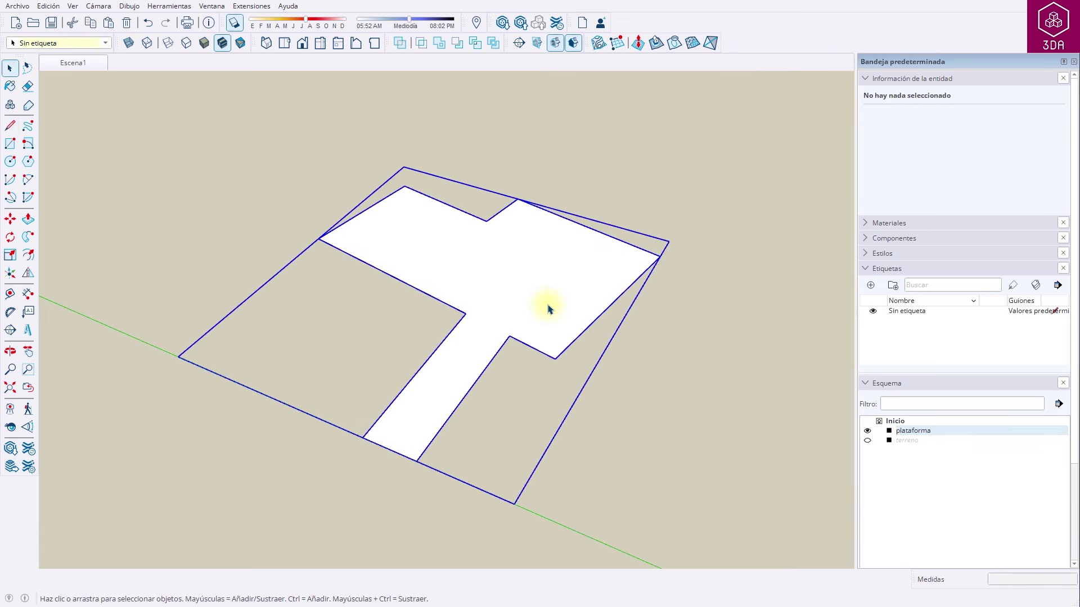
key(m)
click(680, 406)
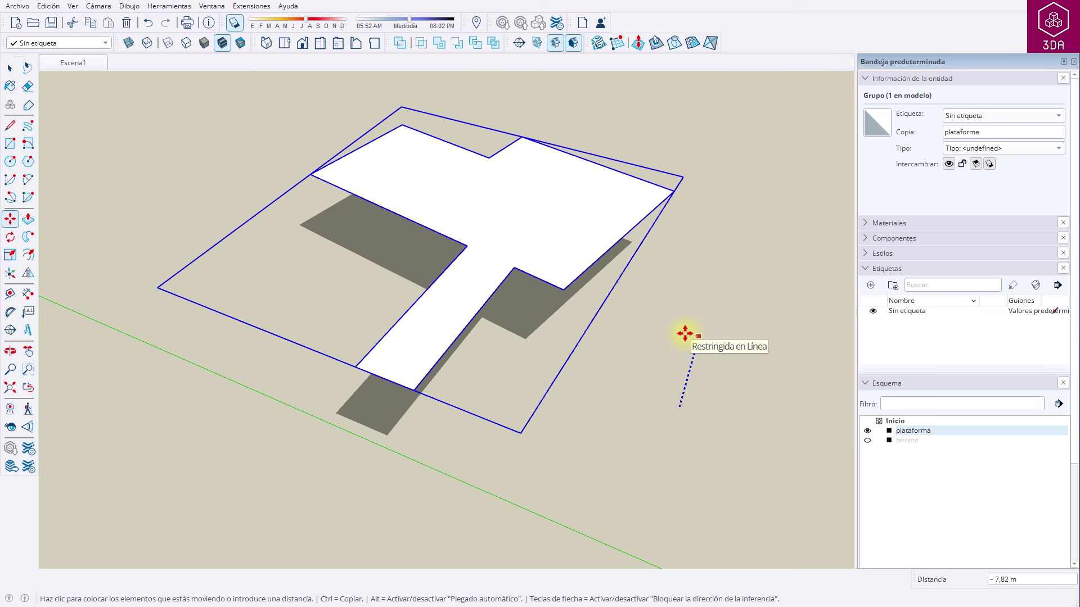
text(7)
key(Return)
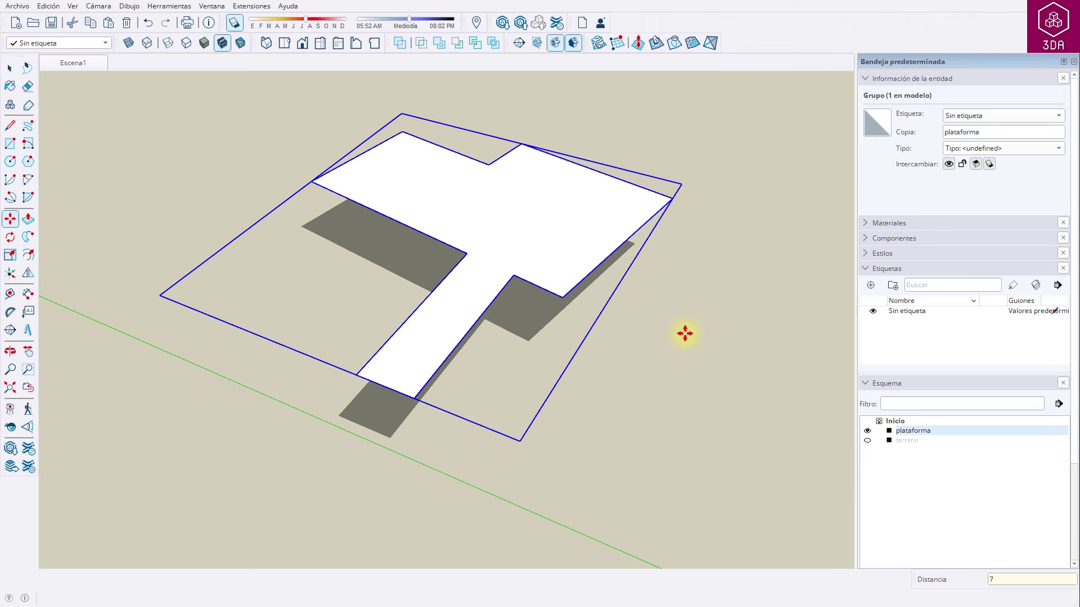
key(space)
click(686, 335)
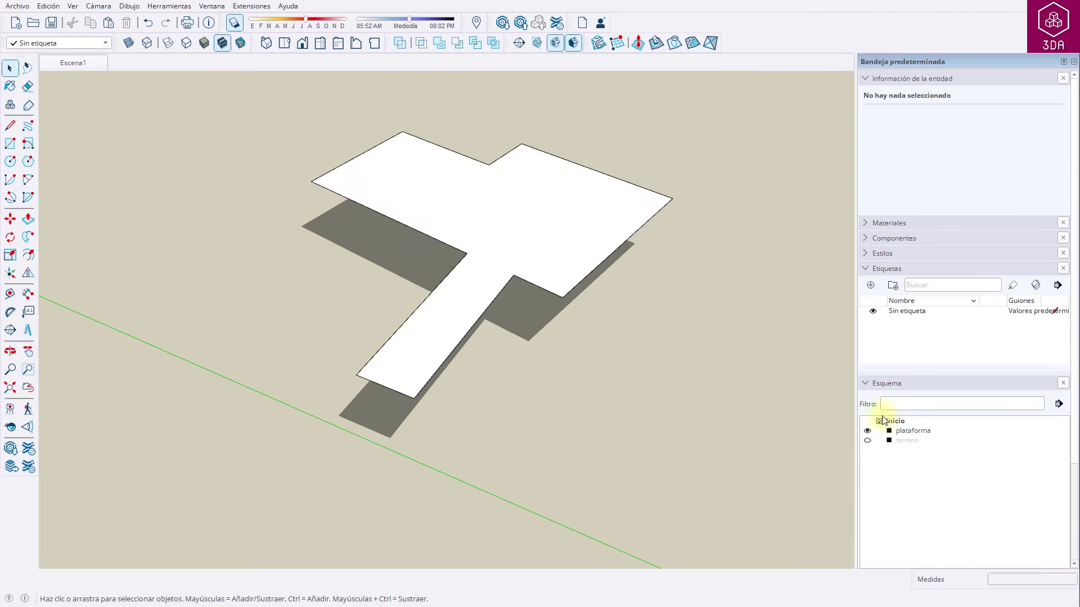
- Unhide terreno and turn on X-ray to see the terrain beneath the platform
click(868, 441)
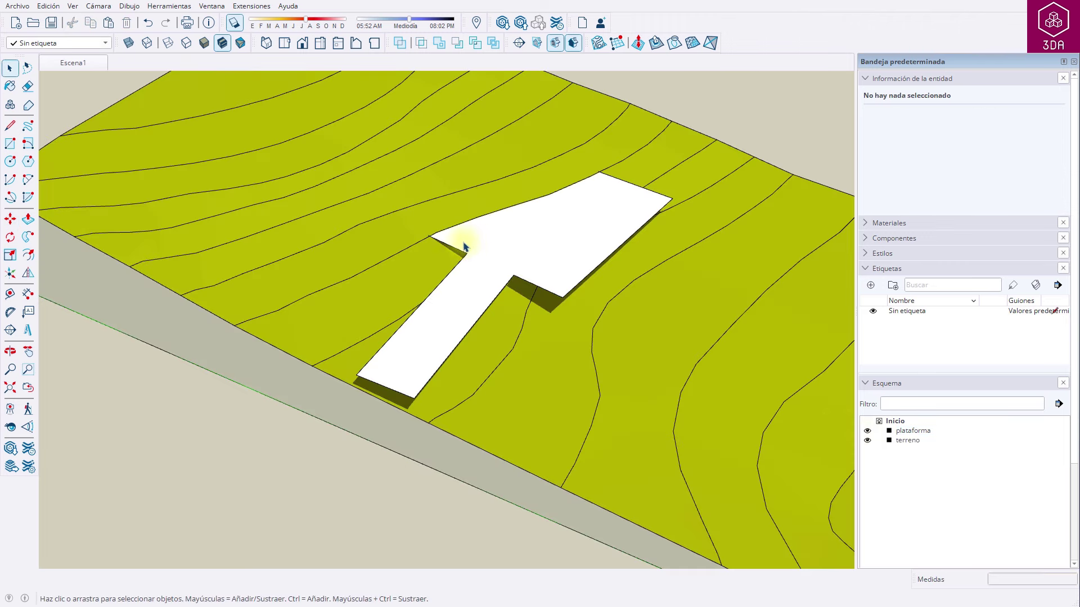
mouse_move(461, 249)
middle_down()
mouse_move(504, 250)
mouse_move(422, 234)
mouse_move(461, 236)
middle_up()
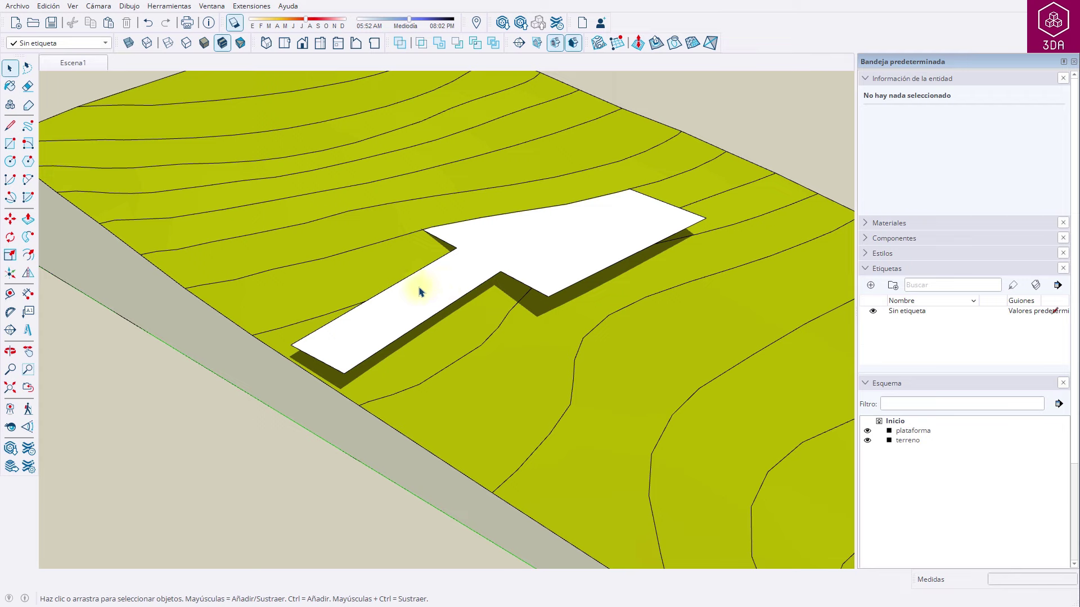
click(128, 43)
mouse_move(374, 225)
middle_down()
mouse_move(595, 146)
mouse_move(655, 87)
middle_up()
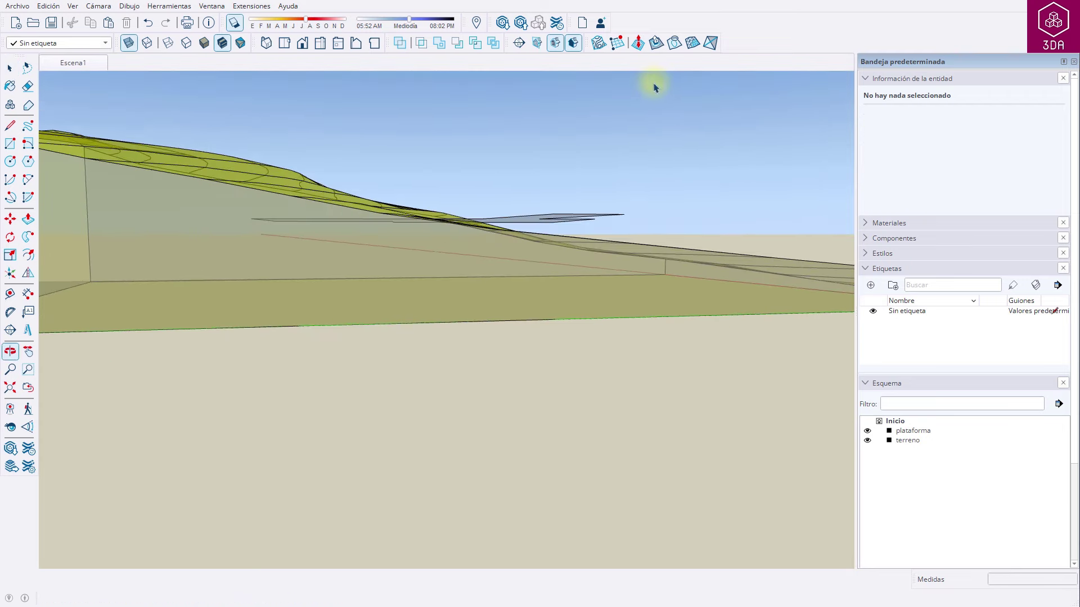
key(space)
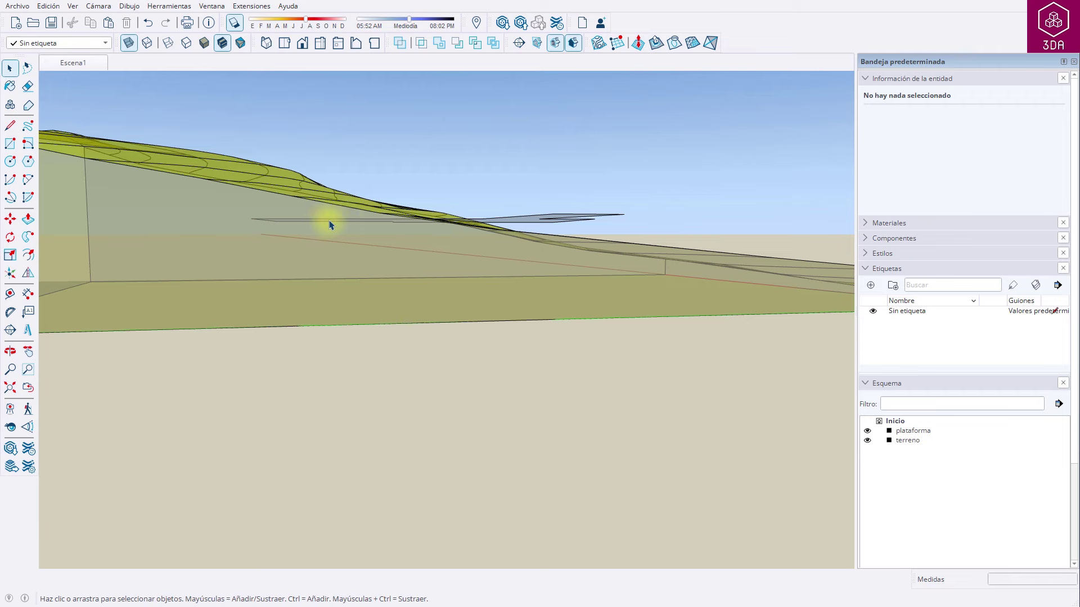
mouse_move(560, 193)
middle_down()
mouse_move(475, 284)
mouse_move(347, 340)
mouse_move(525, 277)
mouse_move(551, 321)
mouse_move(506, 447)
mouse_move(441, 347)
middle_up()
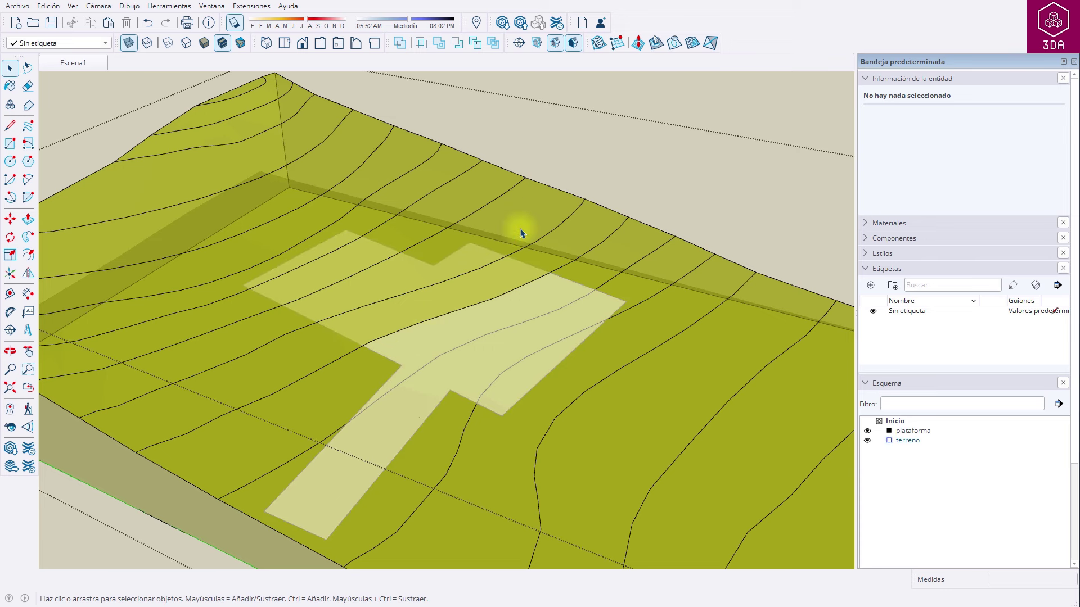
- Select the contour edges crossing the platform, about 20,97 m, and copy them
click(376, 343)
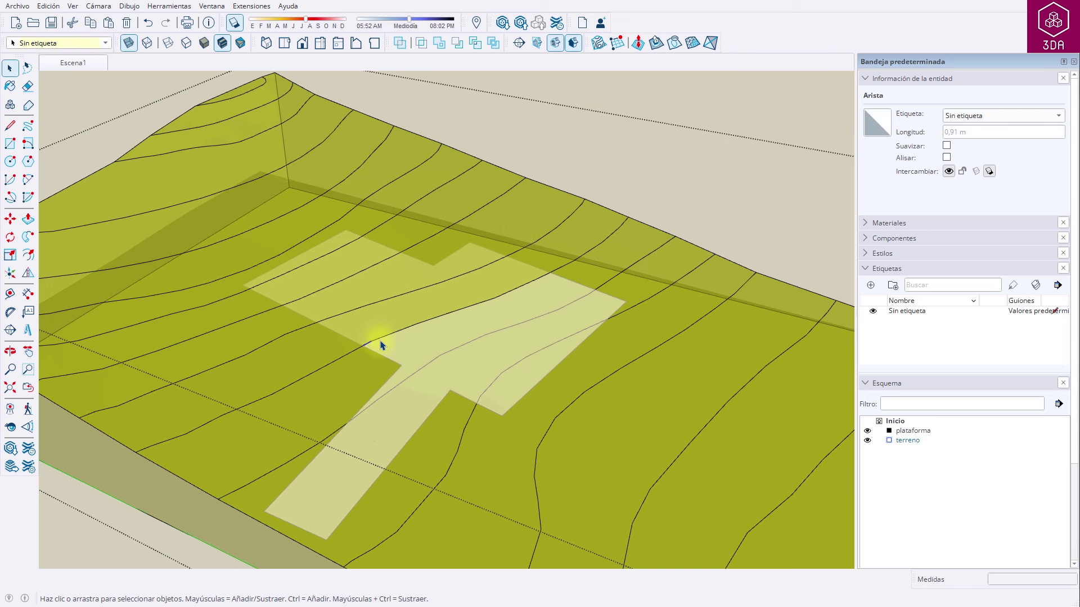
ctrl+click(397, 336)
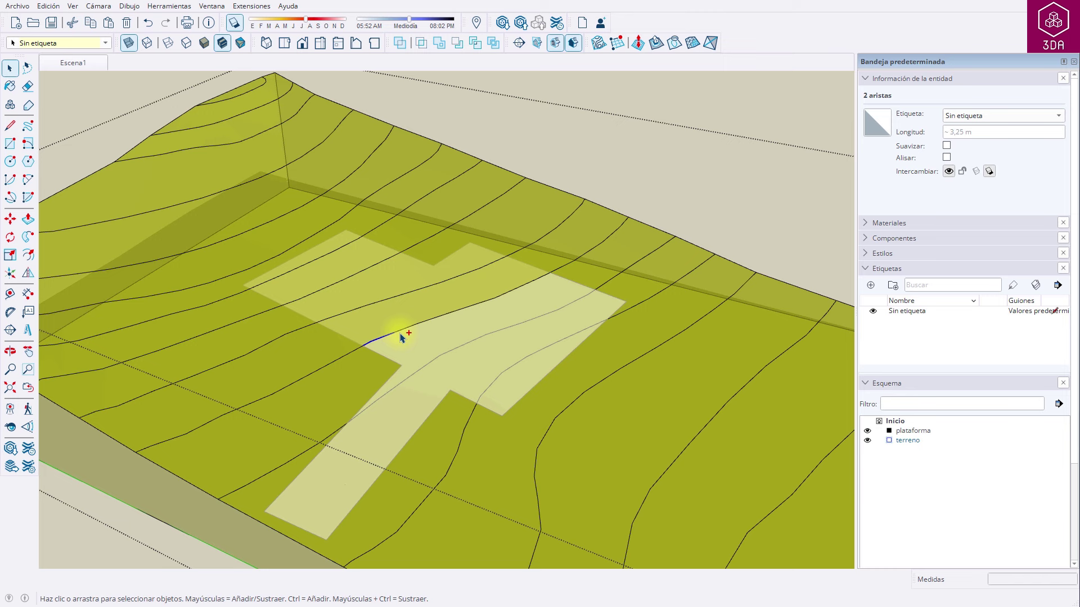
ctrl+click(436, 318)
ctrl+click(495, 295)
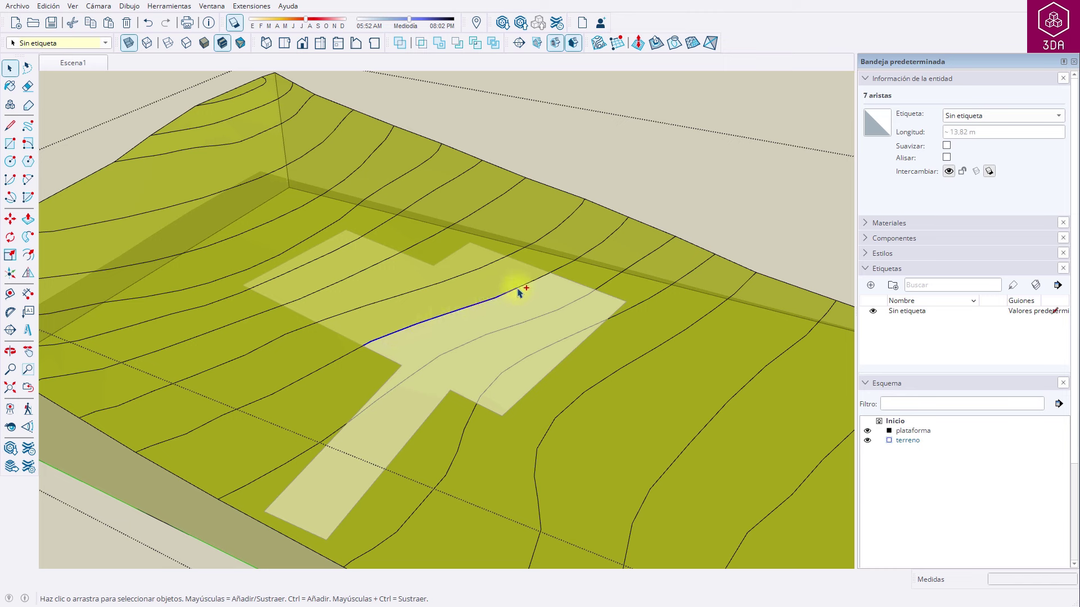
ctrl+click(539, 282)
ctrl+click(547, 280)
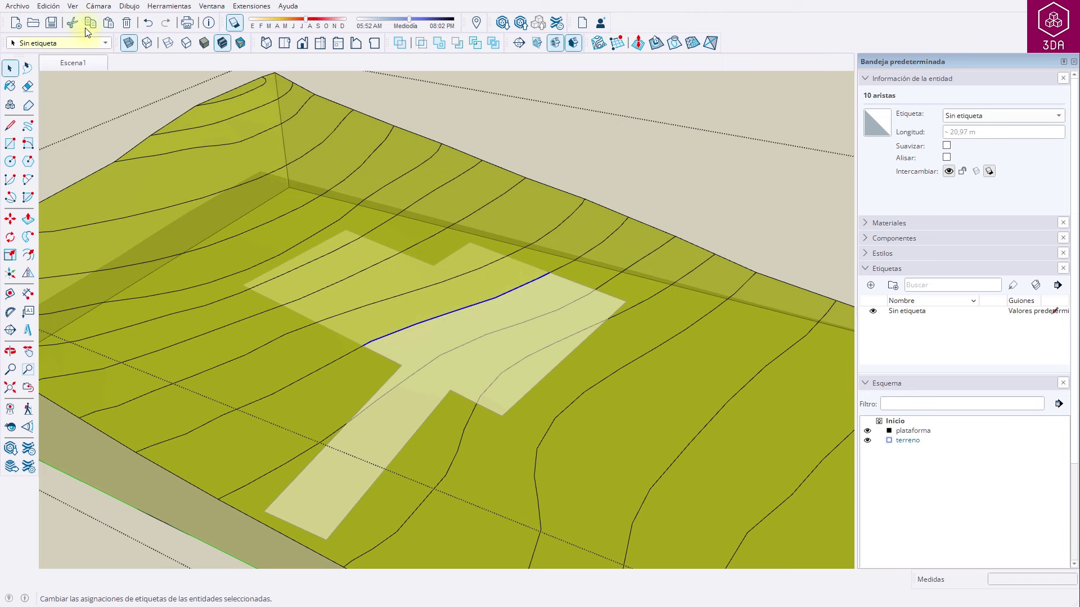
click(48, 7)
click(71, 63)
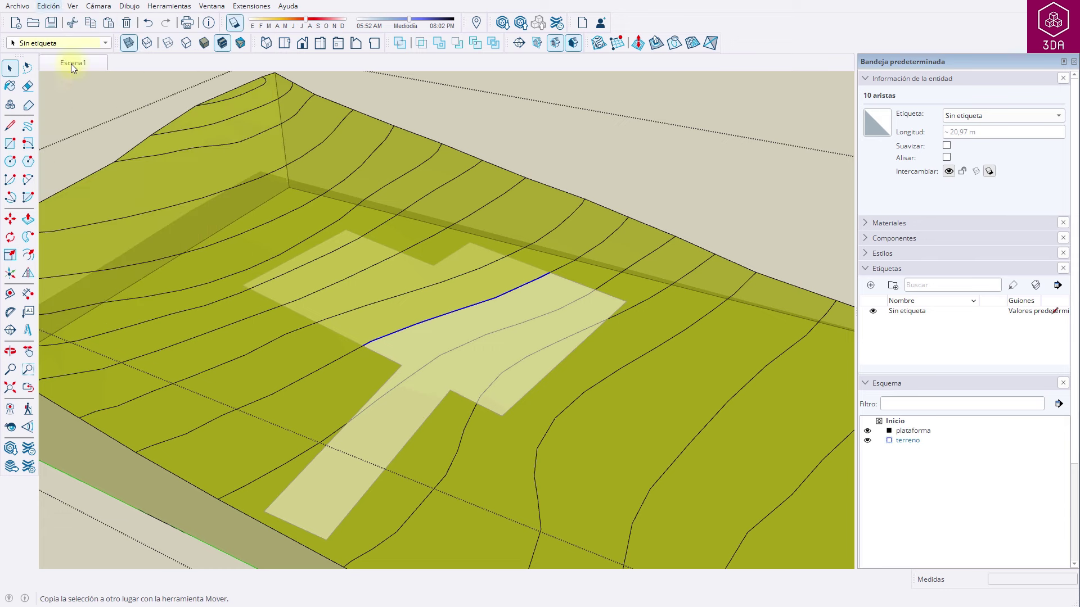
click(550, 138)
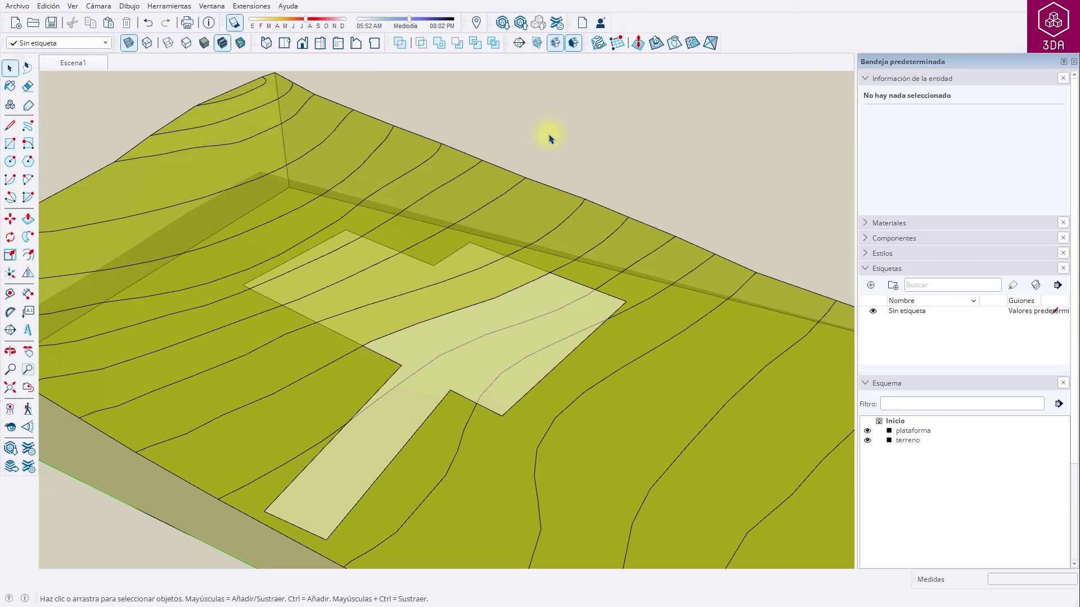
- Hide terreno and paste the copied contour line in place inside the plataforma group
click(867, 441)
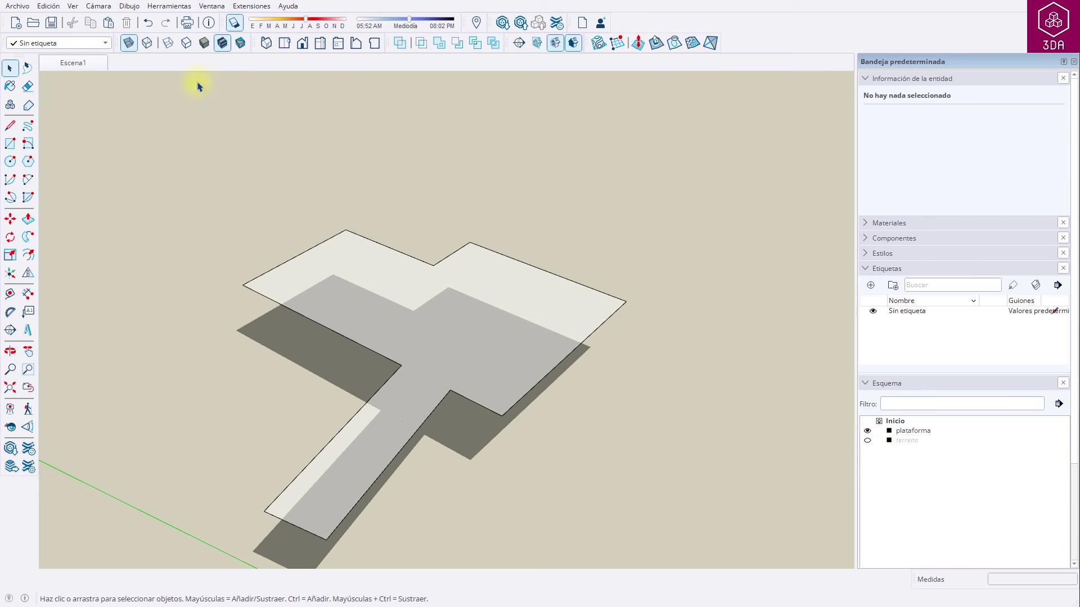
click(398, 331)
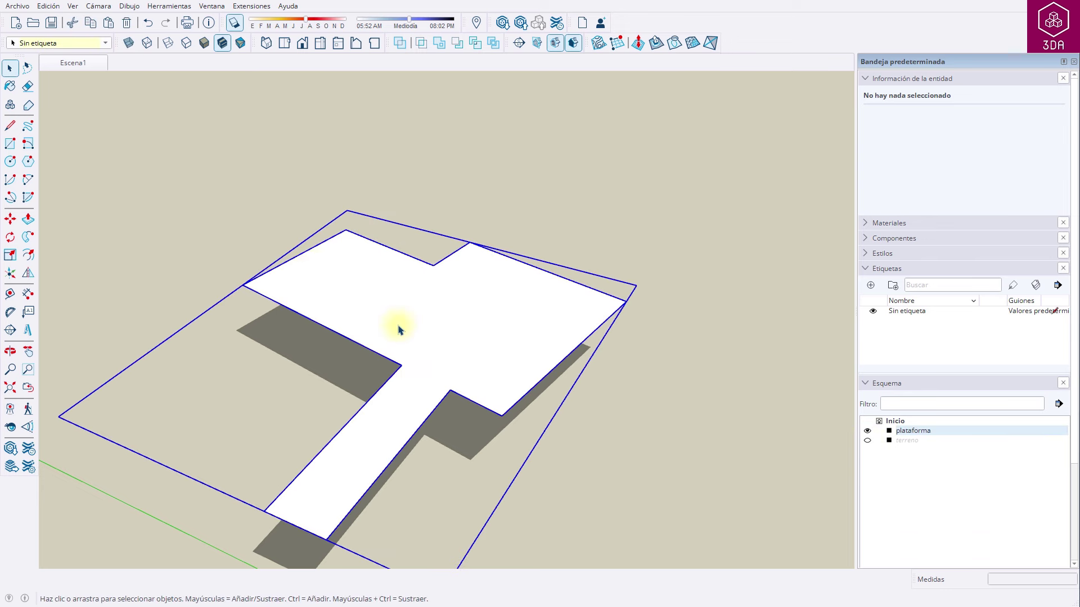
double_click(313, 270)
click(61, 9)
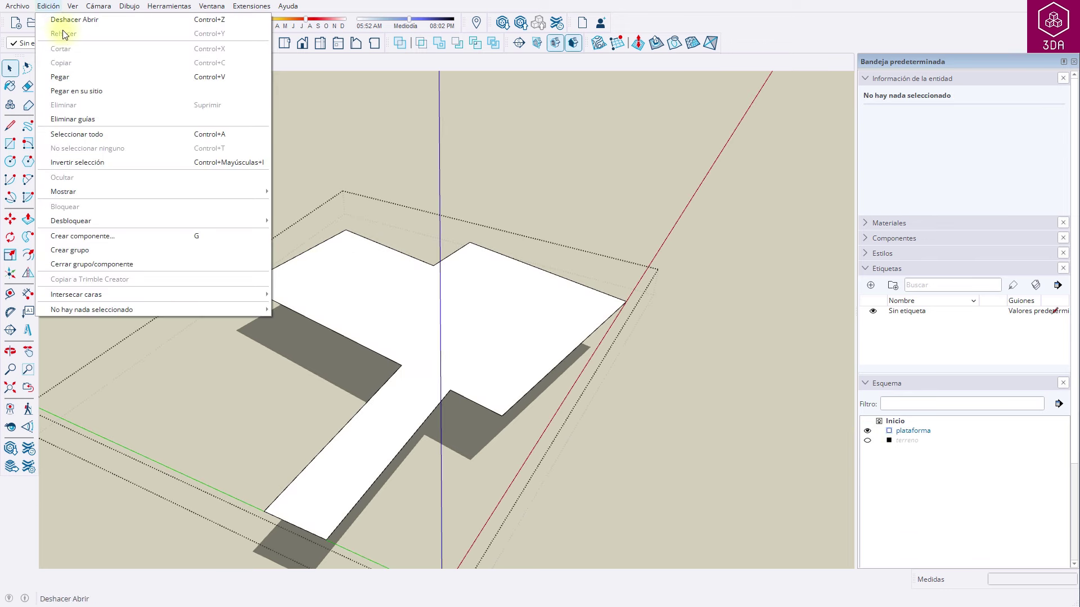
click(78, 89)
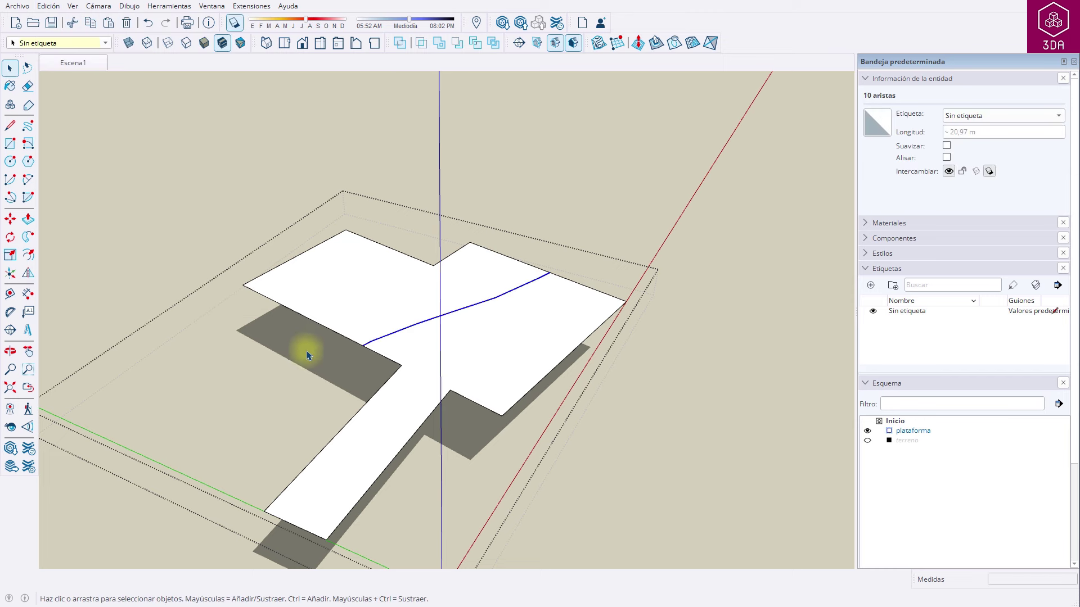
- Select each resulting face to check areas of 304,09 m² and 310,16 m²
click(487, 353)
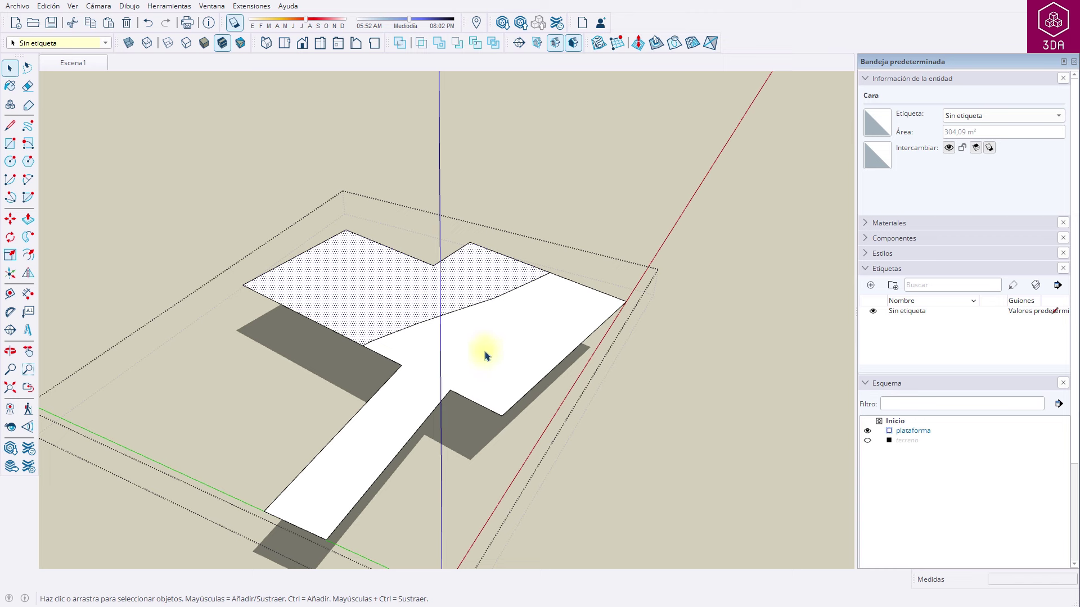
click(500, 349)
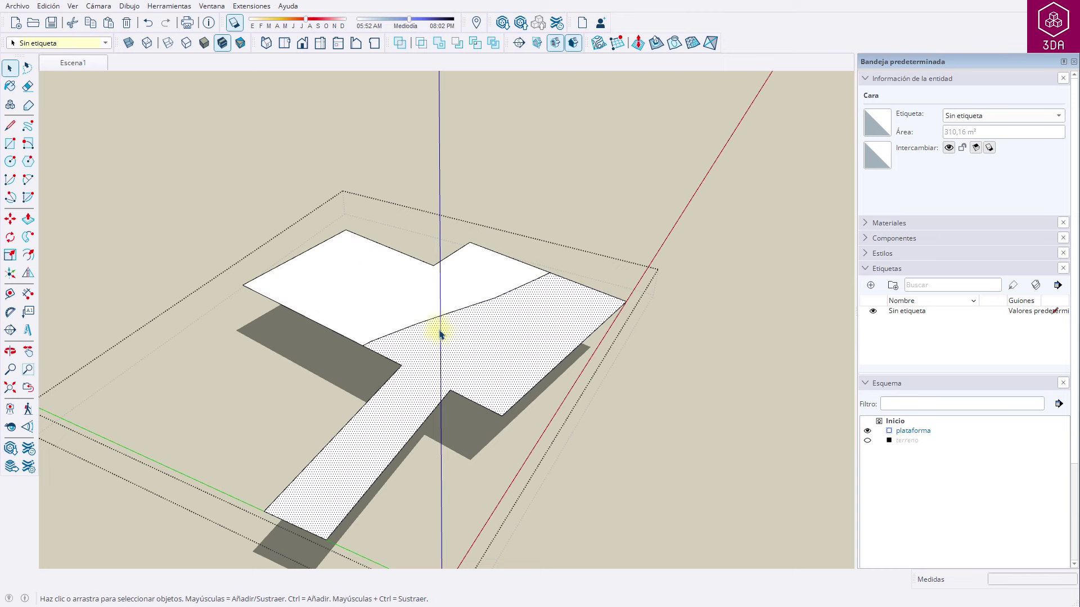
click(366, 295)
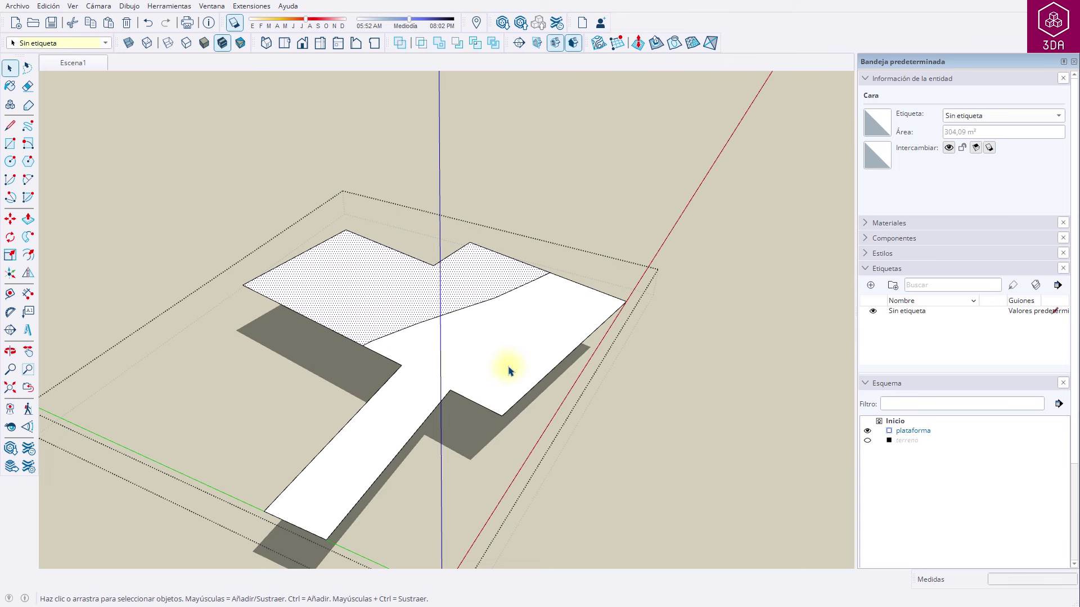
- Explode the plataforma group and make the lower platform face its own group
click(482, 181)
right_click(490, 289)
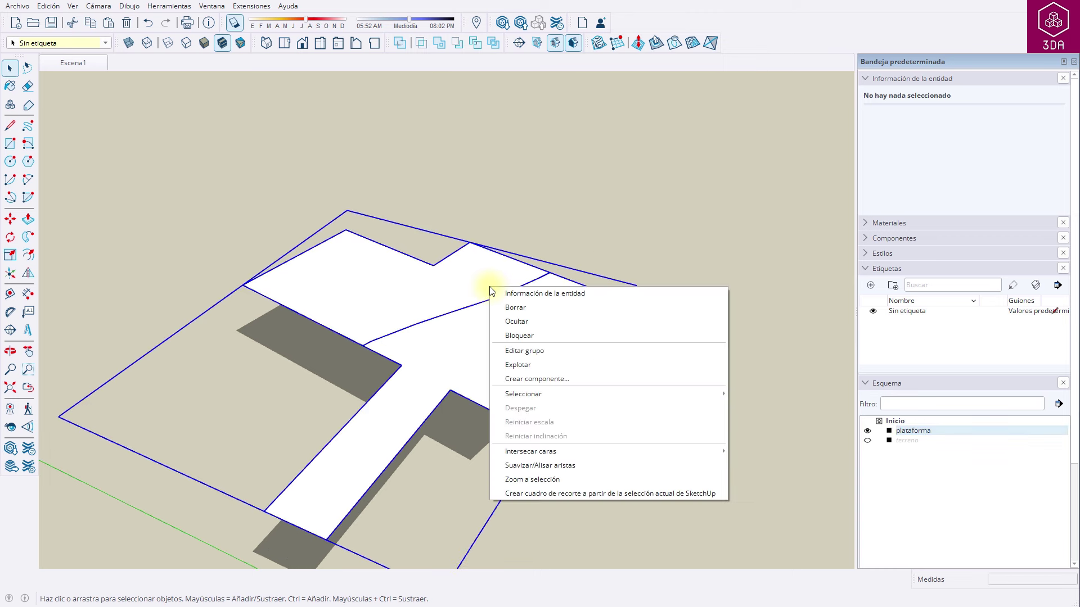
click(539, 365)
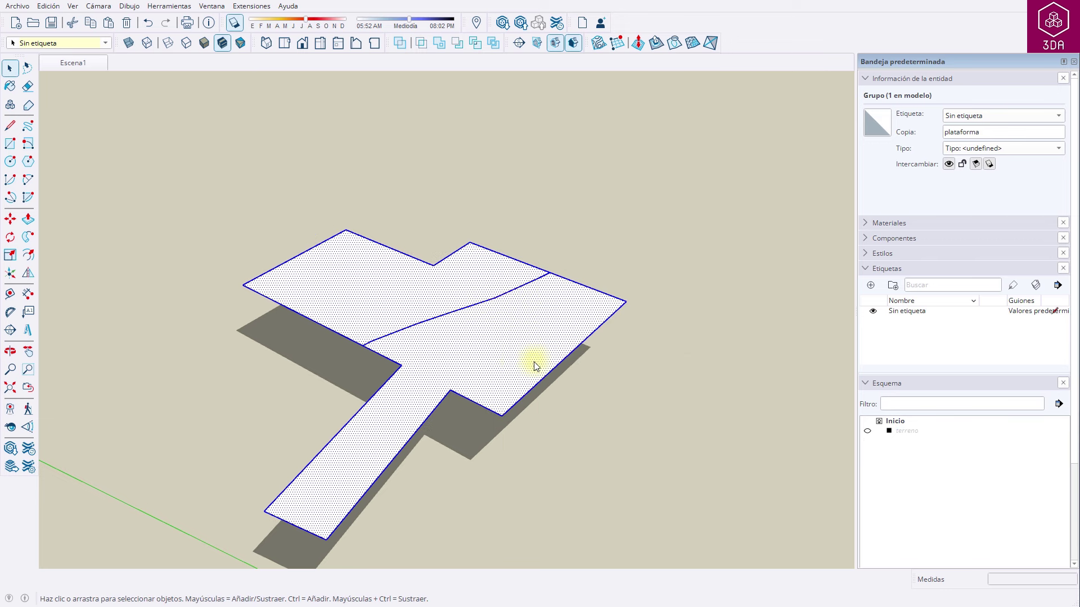
click(514, 355)
double_click(515, 355)
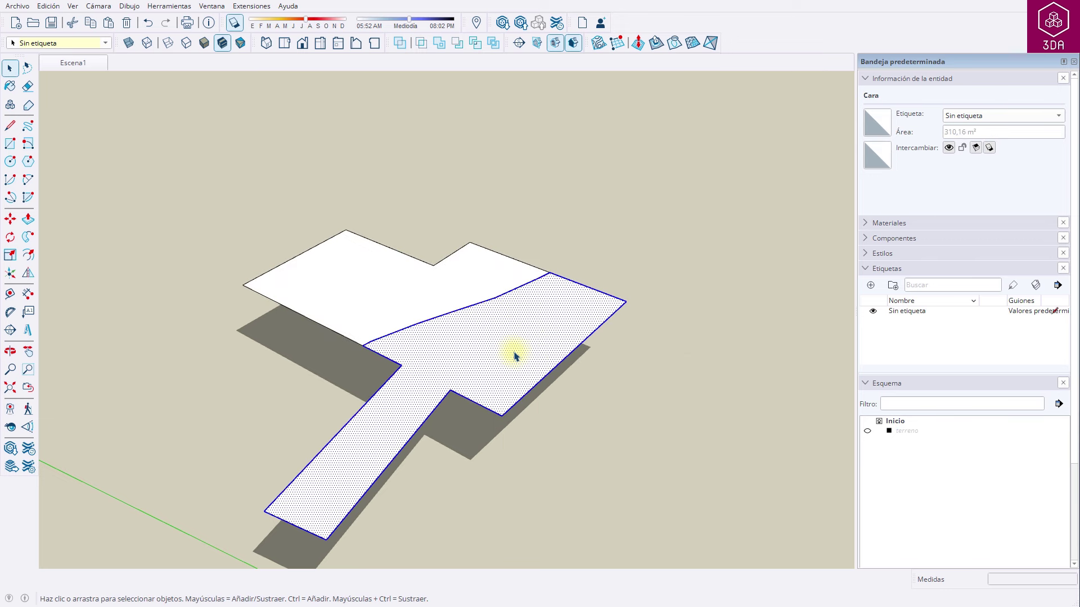
right_click(514, 355)
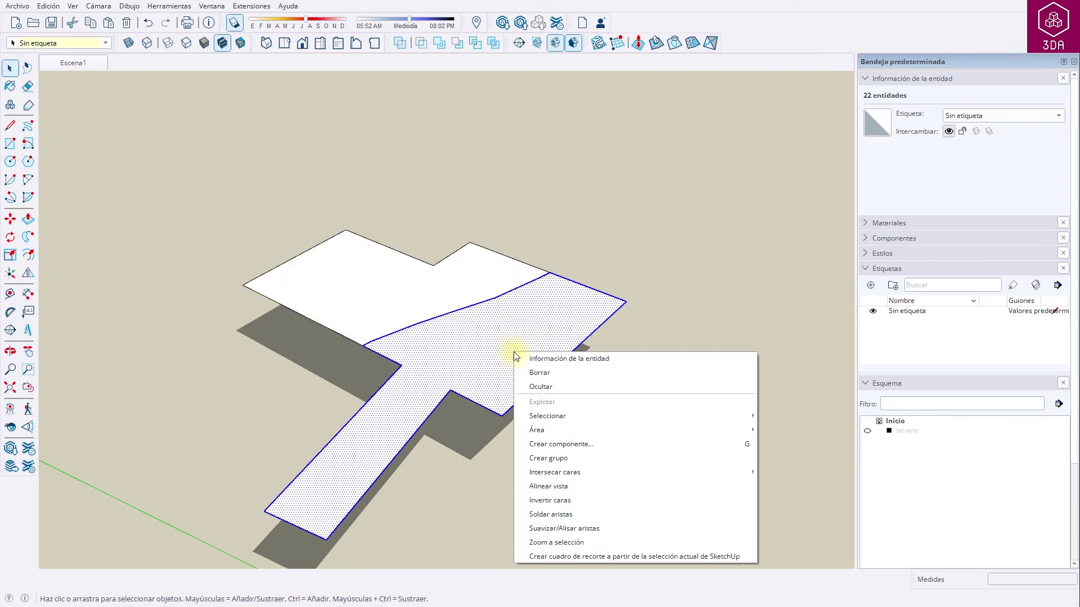
click(568, 459)
click(568, 460)
click(904, 430)
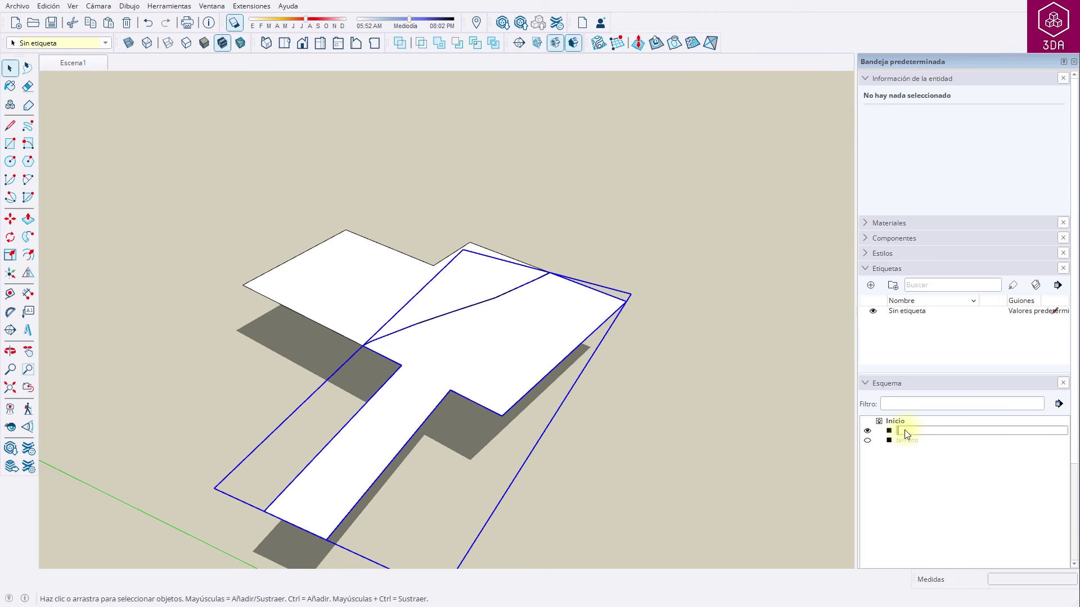
double_click(904, 430)
text(lataforma T)
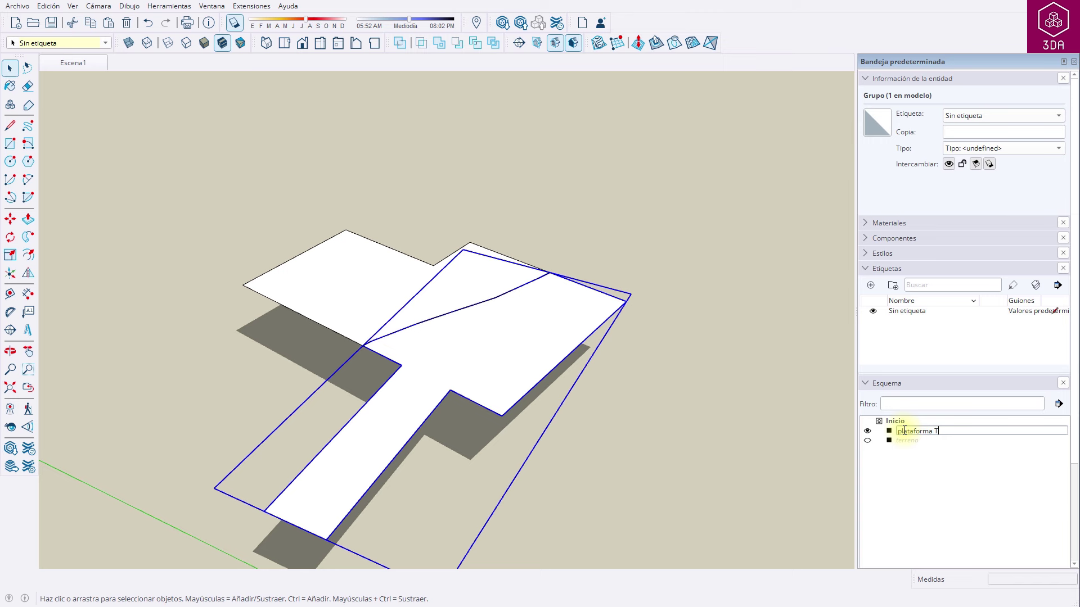
- Group the left platform face and name it platsforma D
click(322, 275)
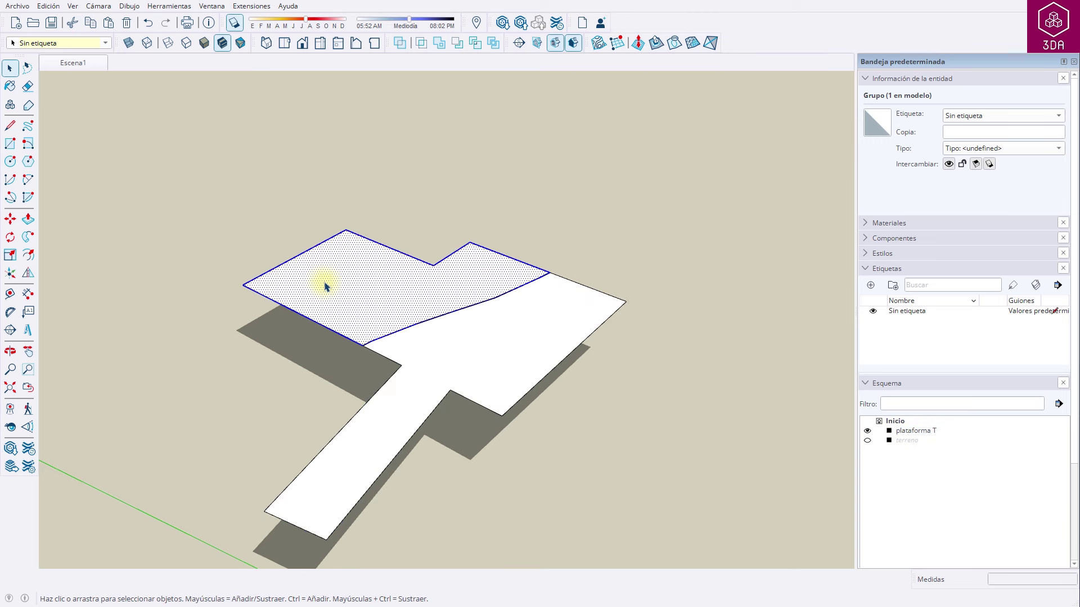
right_click(325, 285)
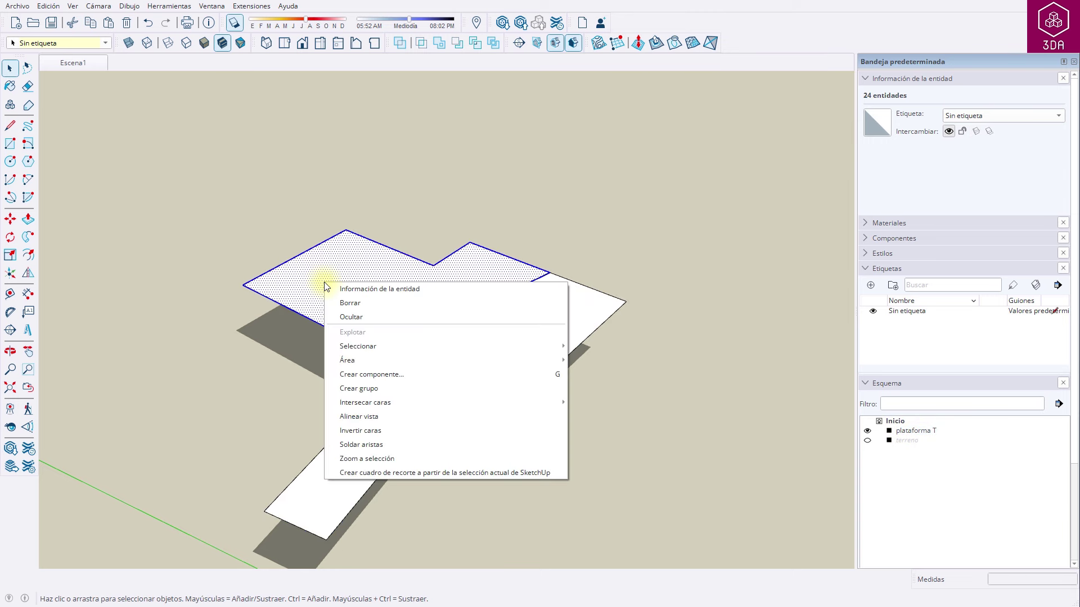
click(358, 388)
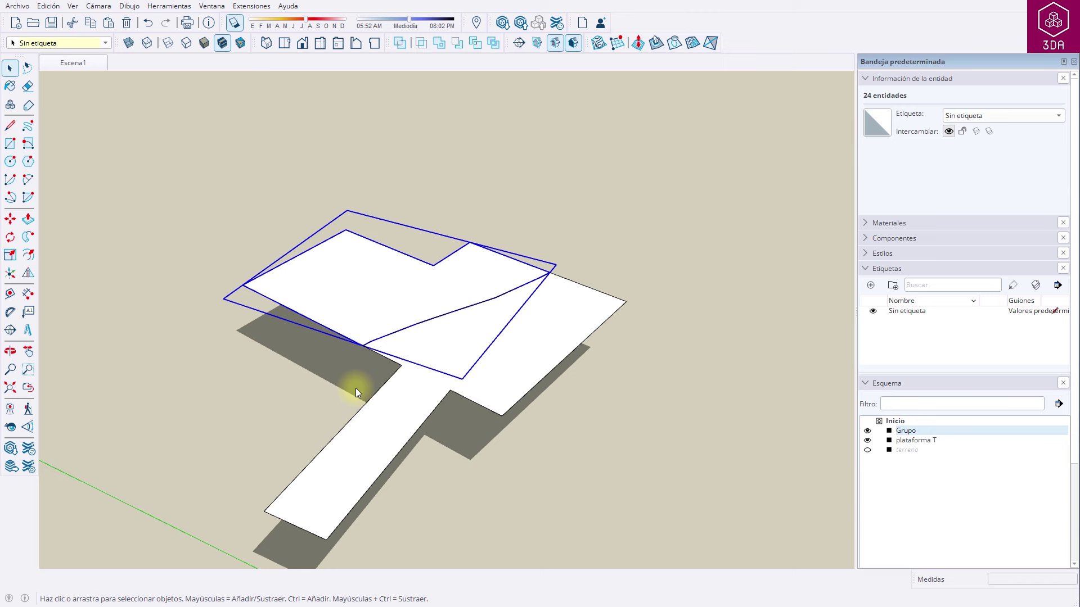
right_click(917, 436)
click(906, 425)
text(platsforma D)
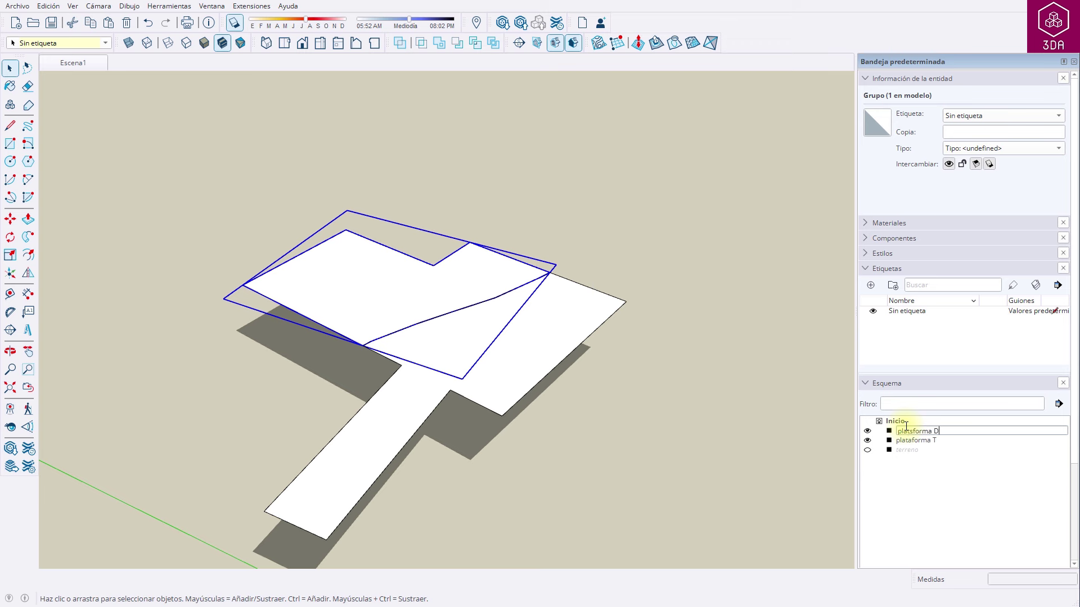
key(Return)
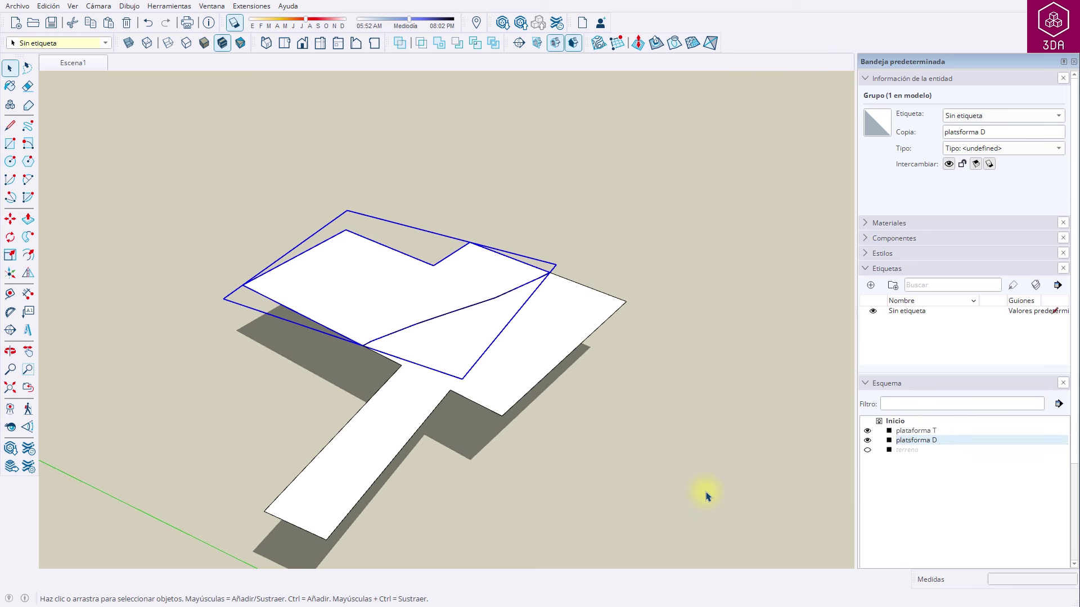
click(707, 495)
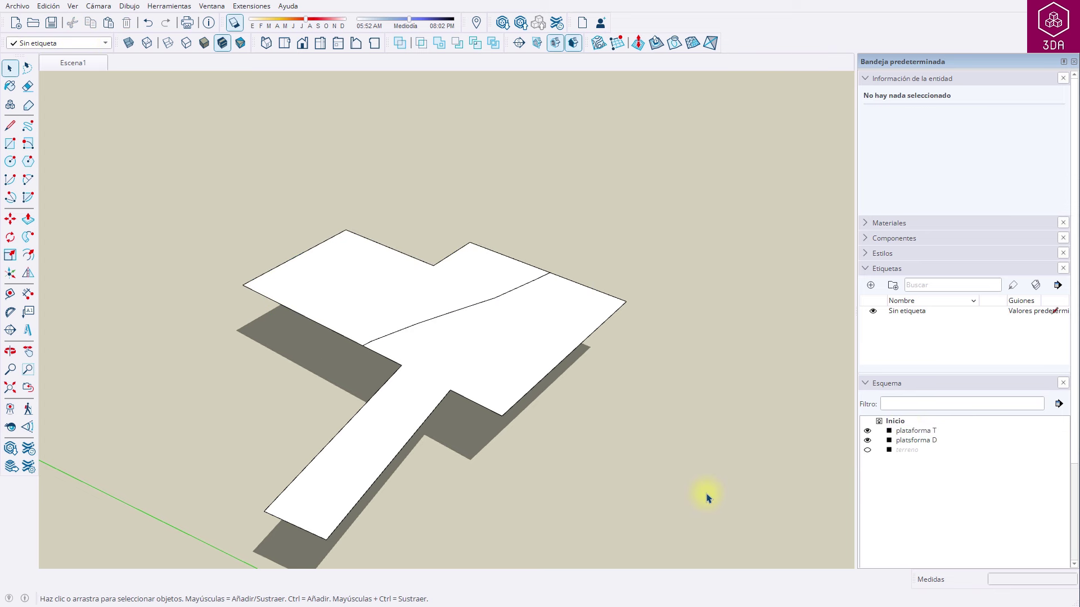
- Hide plataforma T, select platsforma D and orbit in for a closer view
click(867, 431)
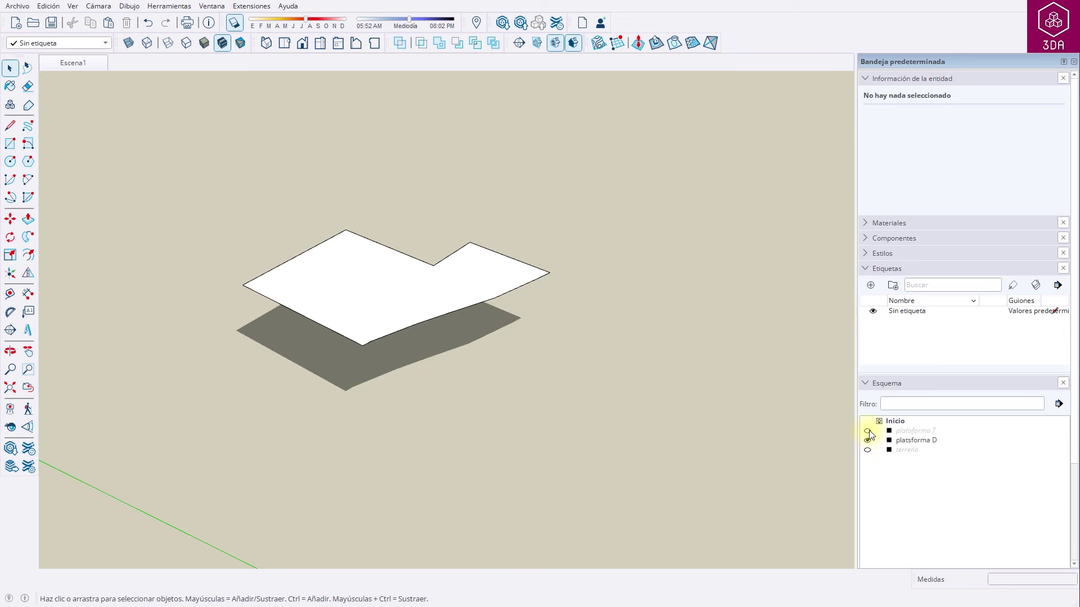
scroll(249, 254, up, 3)
click(398, 309)
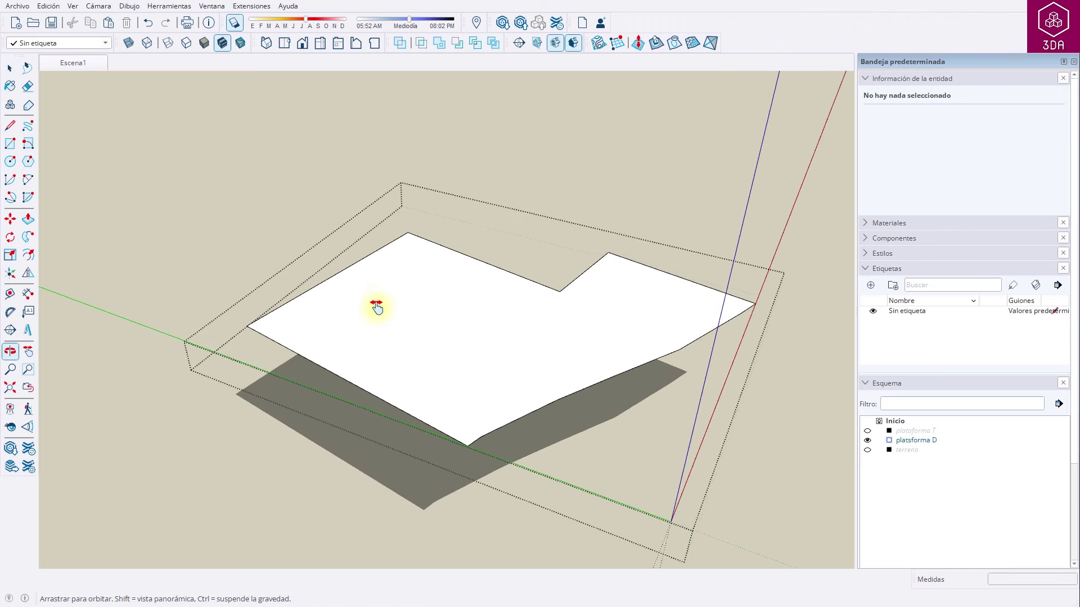
middle_drag(376, 306, 413, 410)
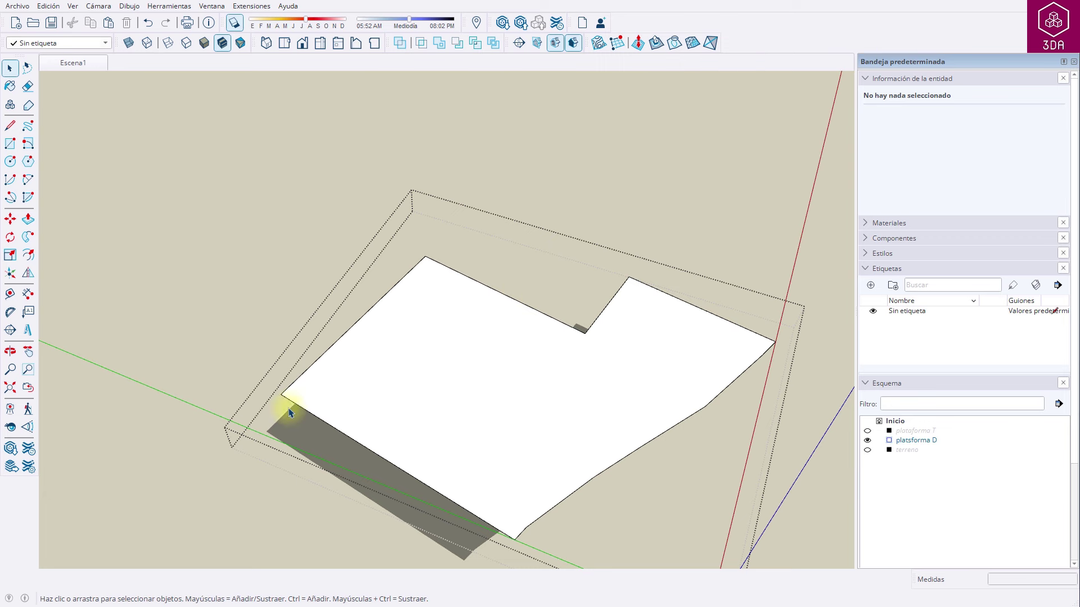
scroll(280, 324, up, 1)
- Draw a triangle with a 9 m leg rising from plataforma D's left edge, then select the top face
scroll(280, 324, up, 1)
key(l)
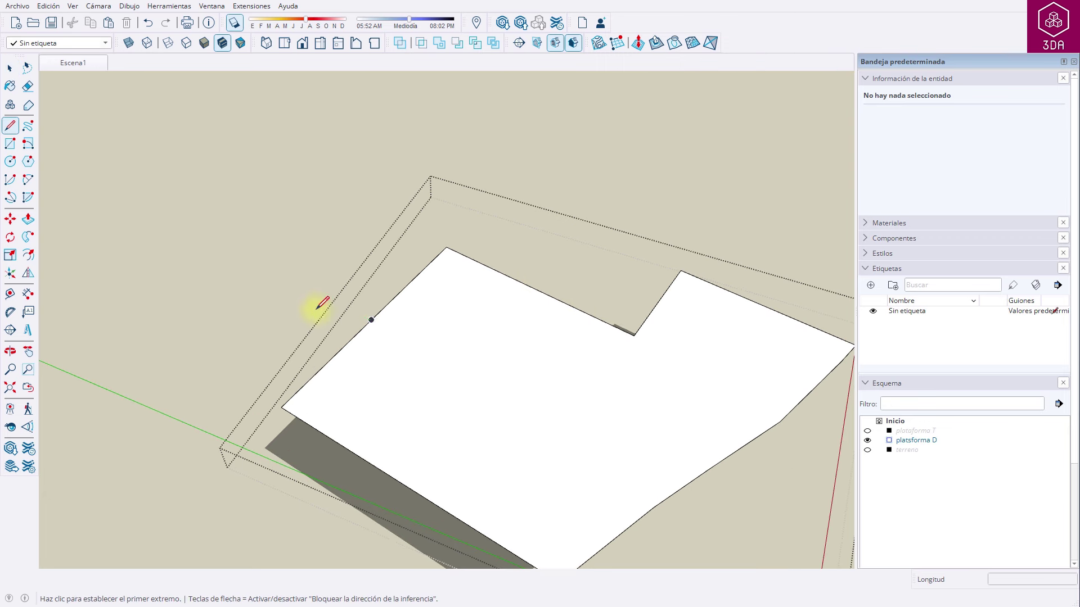
click(371, 319)
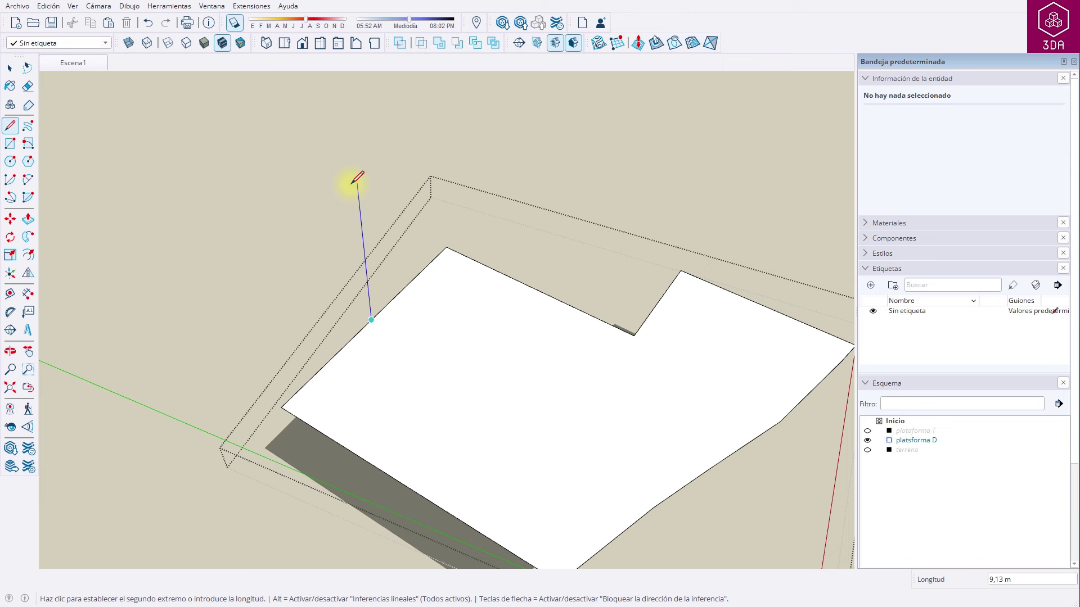
text(9)
key(Return)
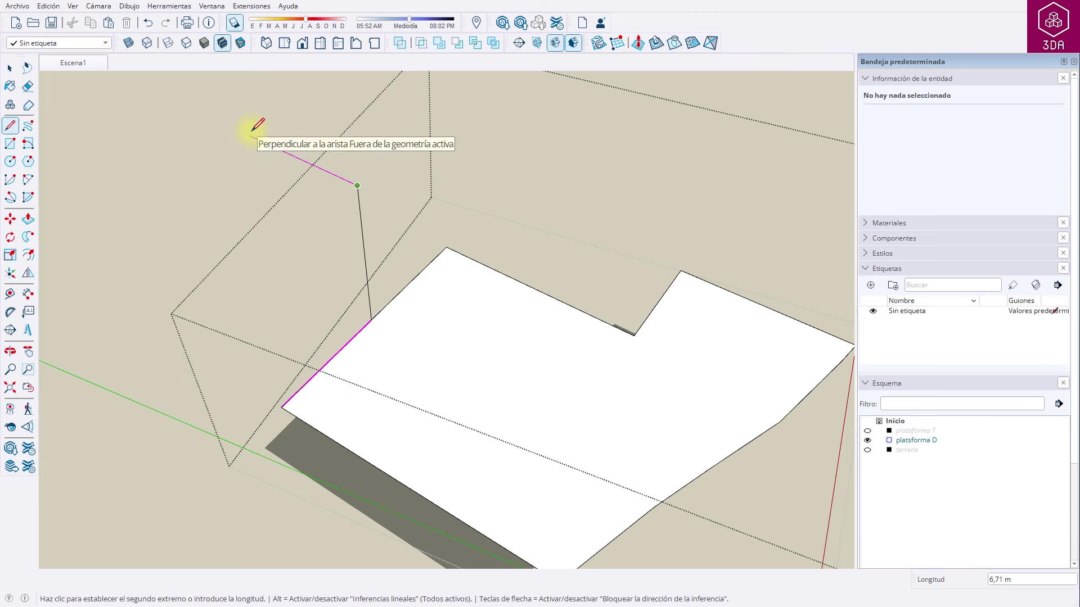
text(9)
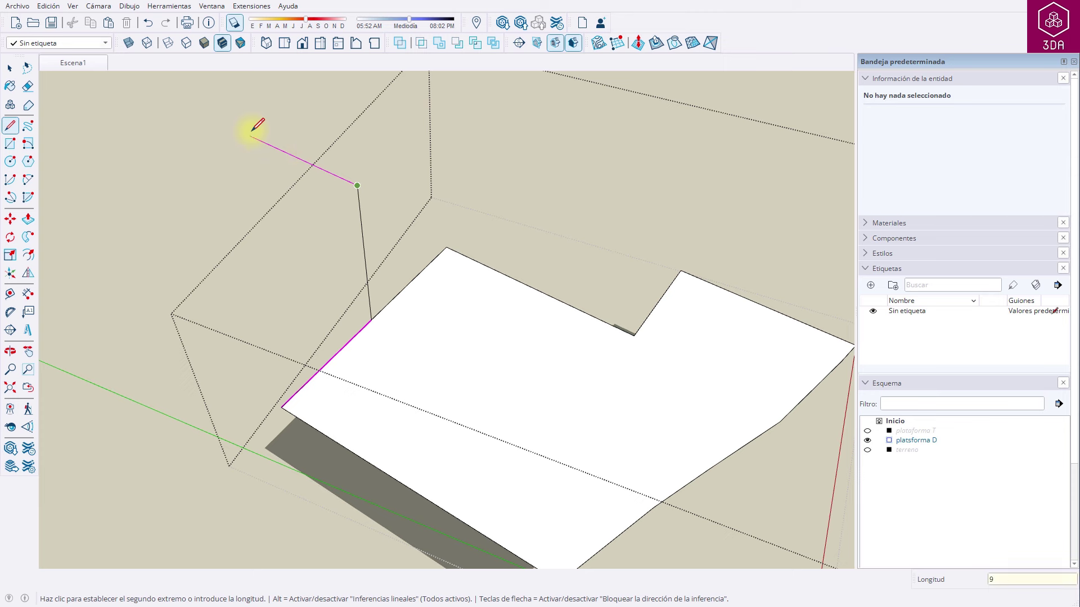
key(Return)
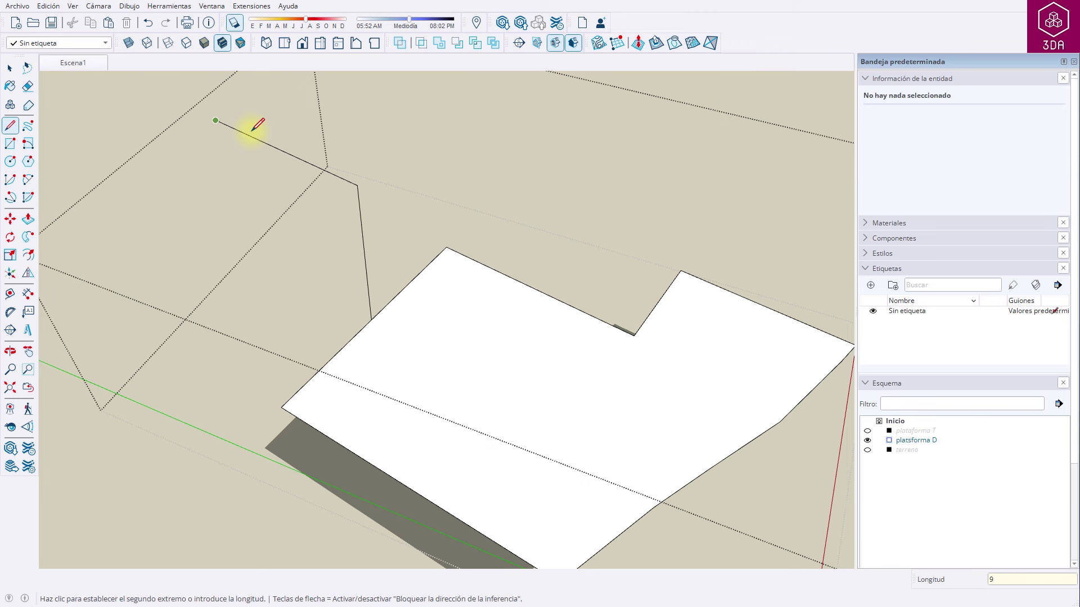
click(371, 319)
key(space)
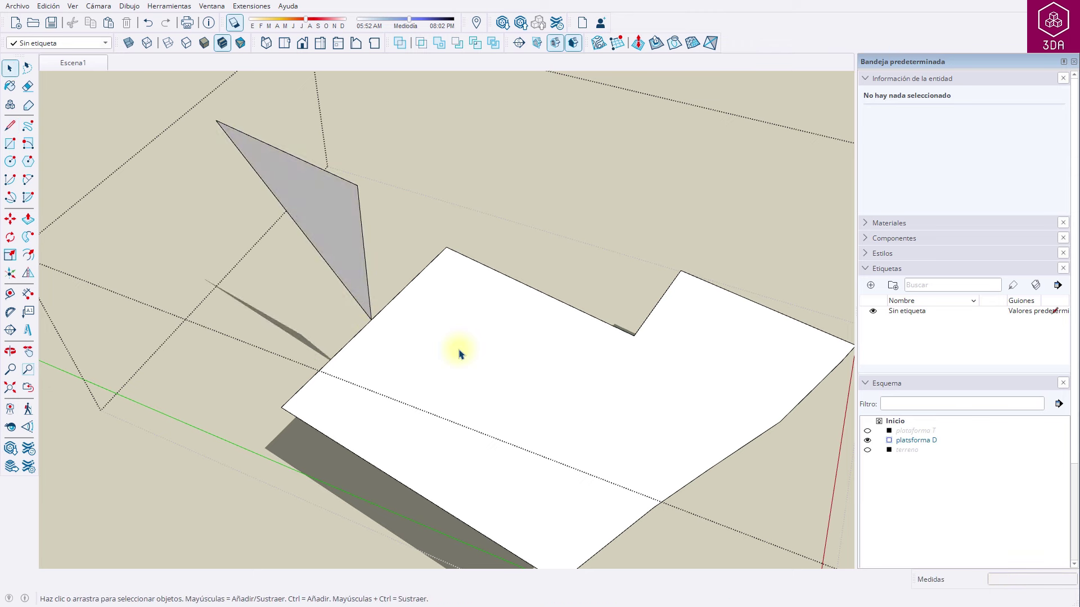
click(459, 353)
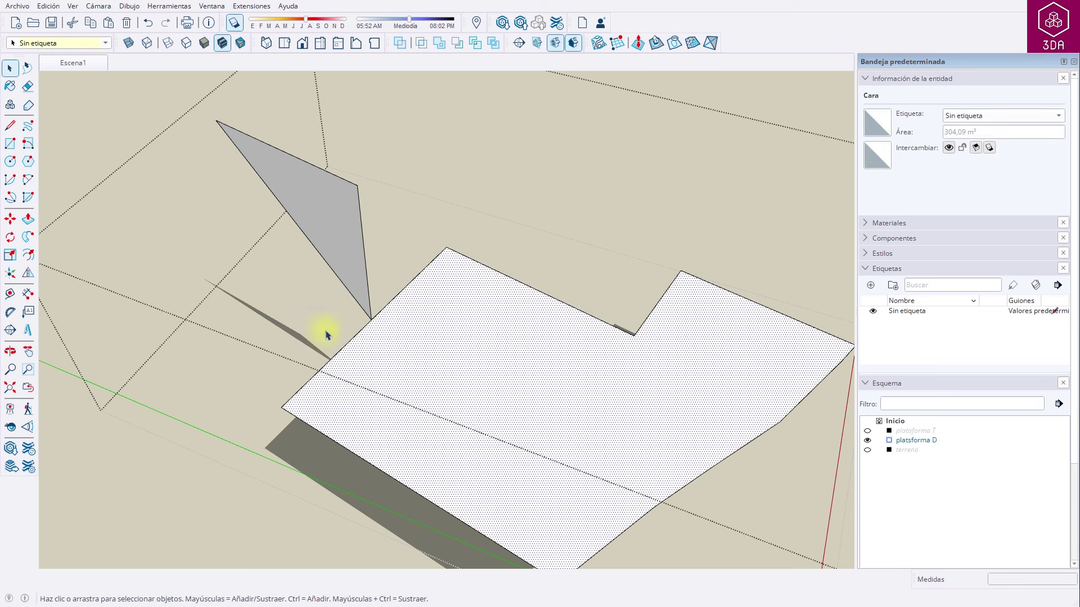
- Sweep the triangle around plataforma D's outline with Follow Me to form sloped sides
click(28, 237)
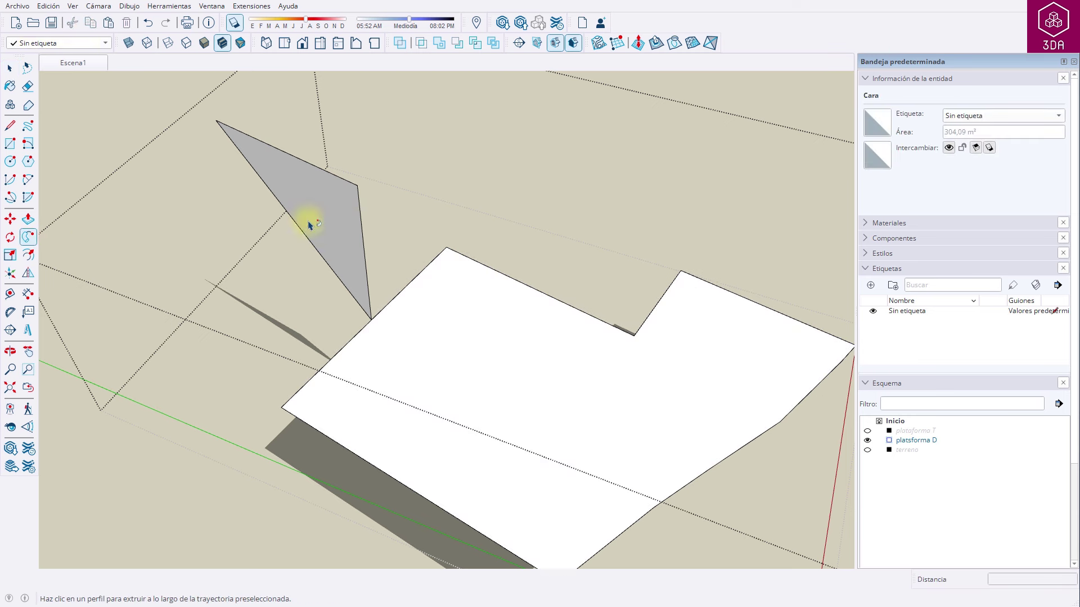
click(321, 219)
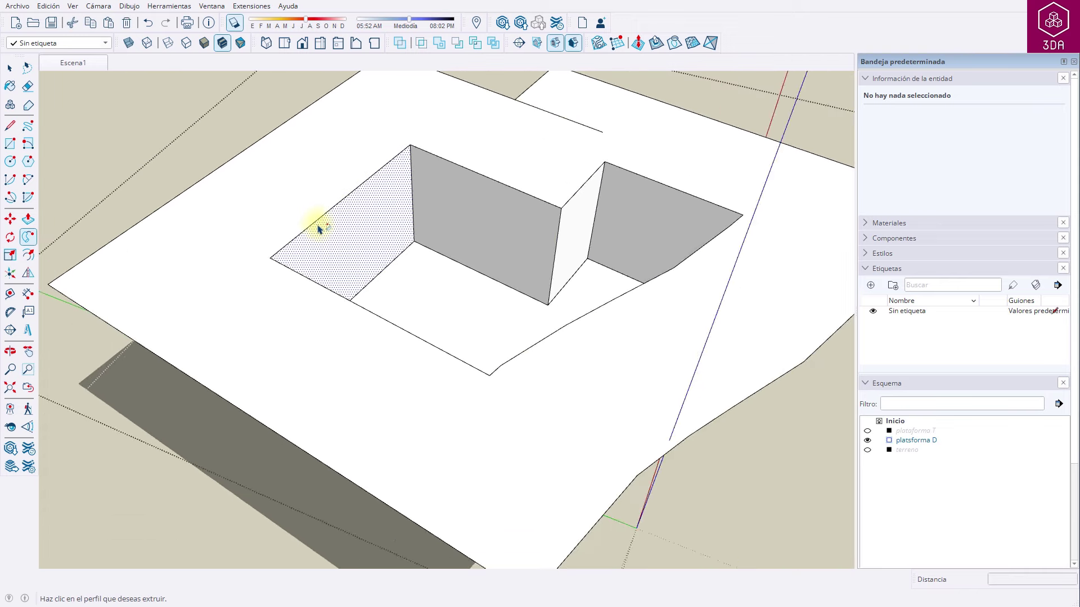
scroll(318, 229, down, 2)
key(space)
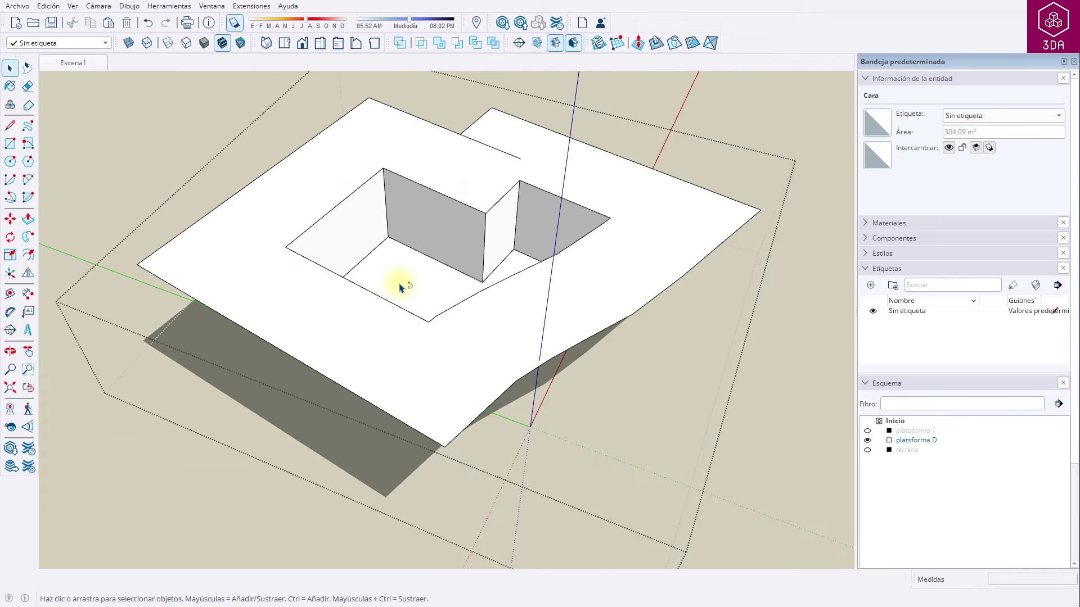
- Push the pit floor up 9 m flush with the top and exit the group
click(401, 288)
key(p)
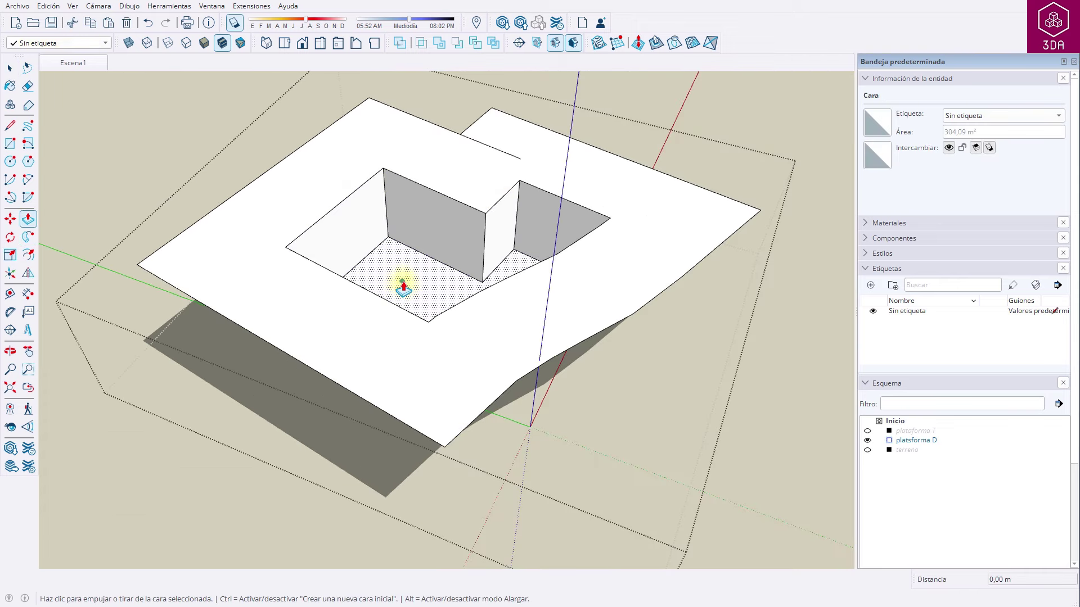
click(402, 287)
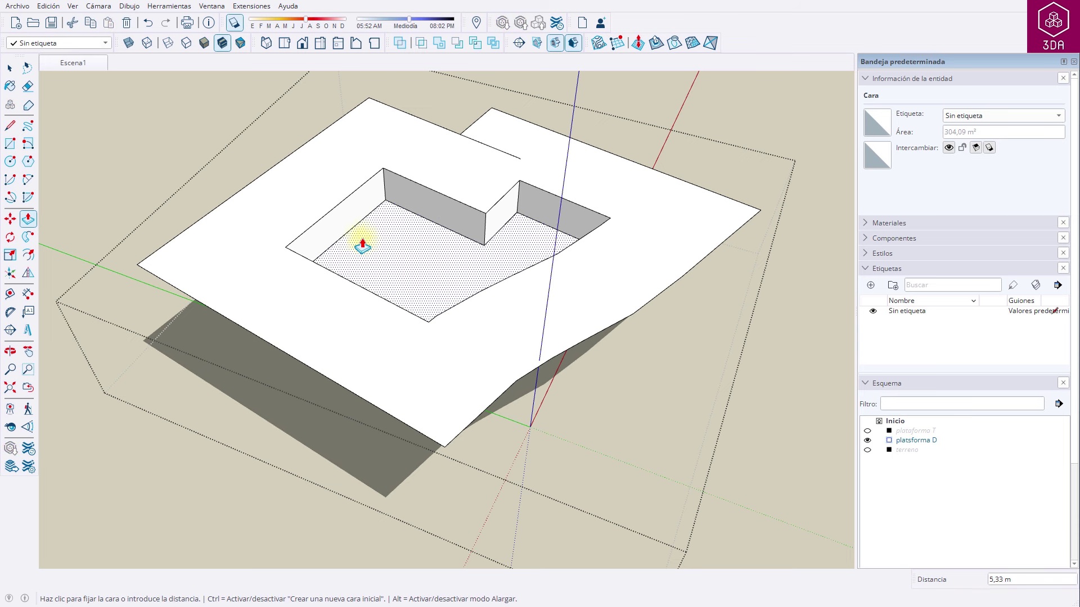
click(282, 237)
key(space)
click(219, 110)
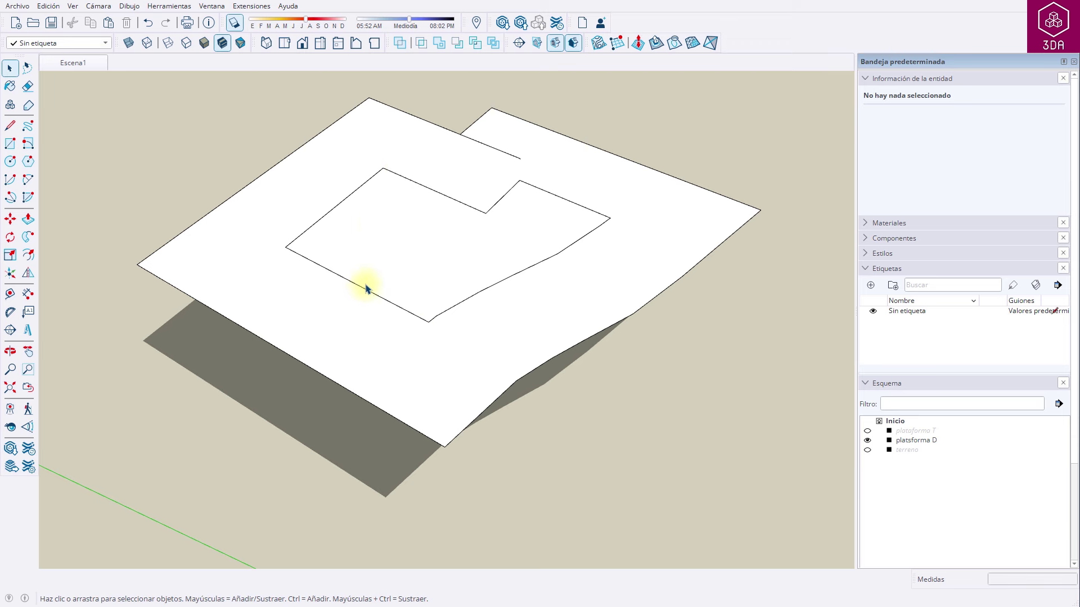
- With X-ray on, erase plataforma D's leftover inner wall edges, then orbit to check the underside
click(129, 41)
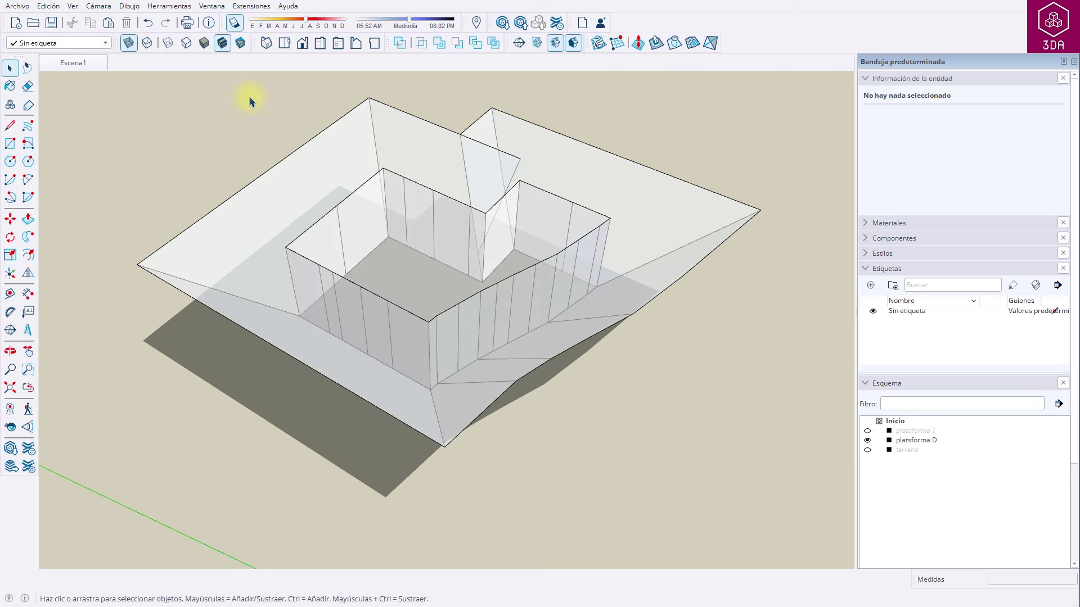
scroll(418, 210, up, 2)
double_click(419, 210)
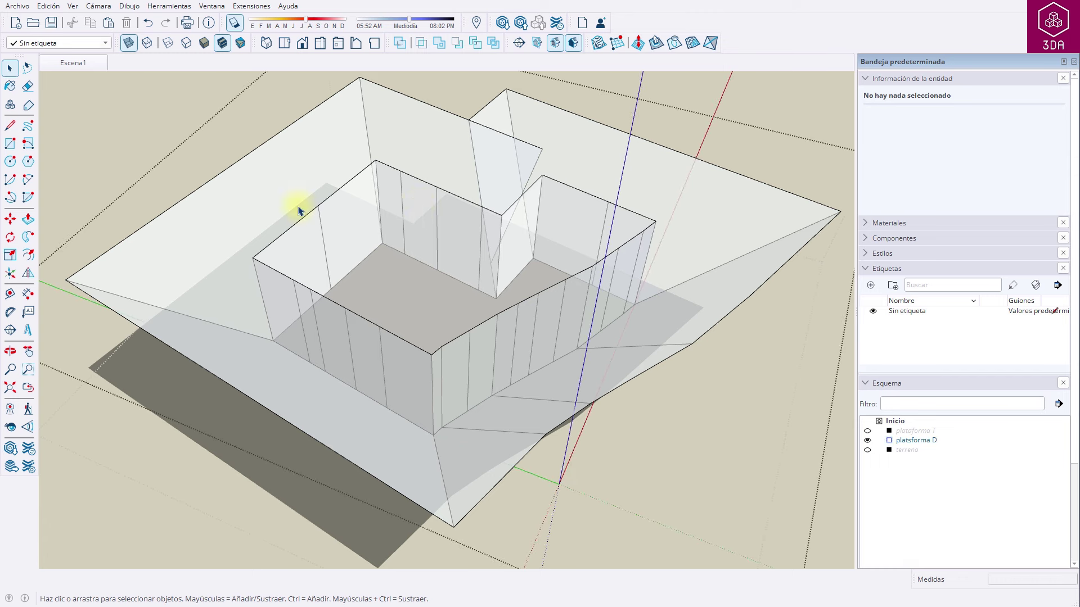
key(e)
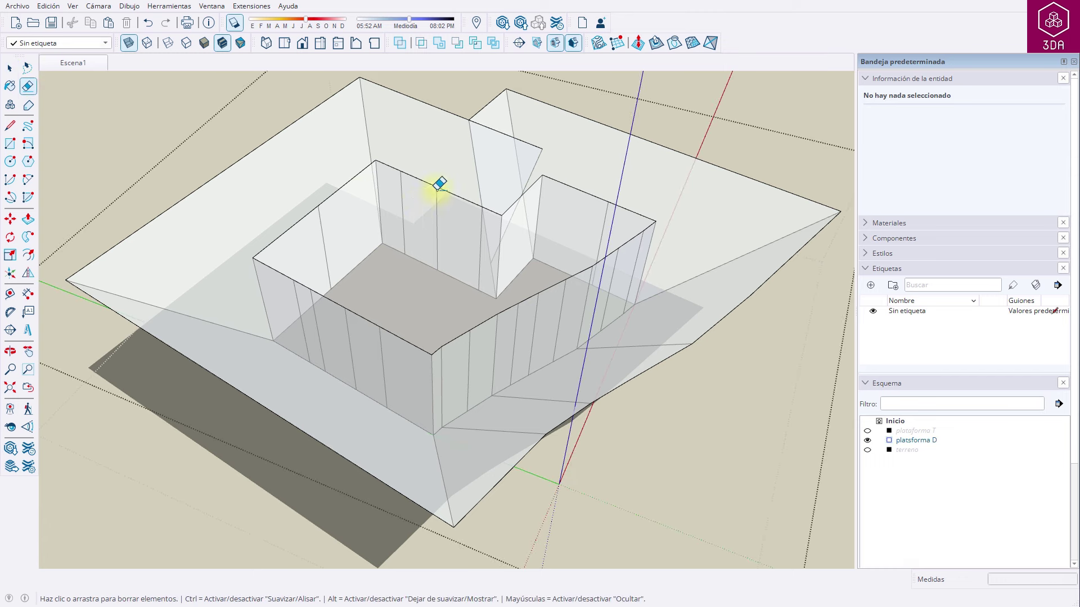
drag(337, 193, 299, 217)
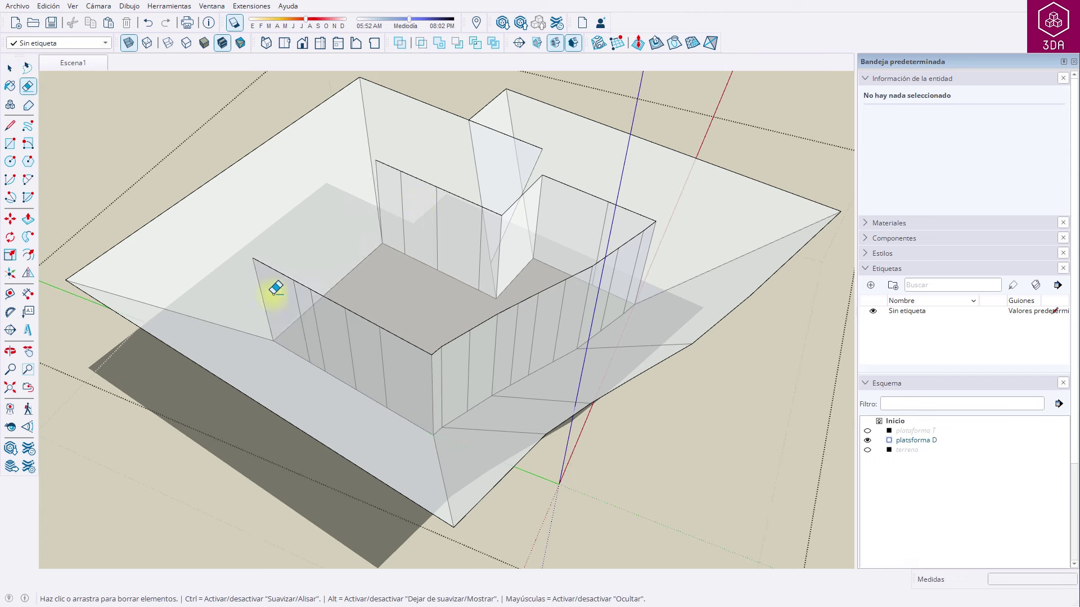
mouse_move(273, 292)
mouse_down()
mouse_move(316, 329)
mouse_move(634, 234)
mouse_move(555, 208)
mouse_move(540, 163)
mouse_move(436, 84)
mouse_move(431, 197)
mouse_move(294, 137)
mouse_move(530, 221)
mouse_up()
scroll(657, 230, up, 3)
key(space)
scroll(581, 289, down, 5)
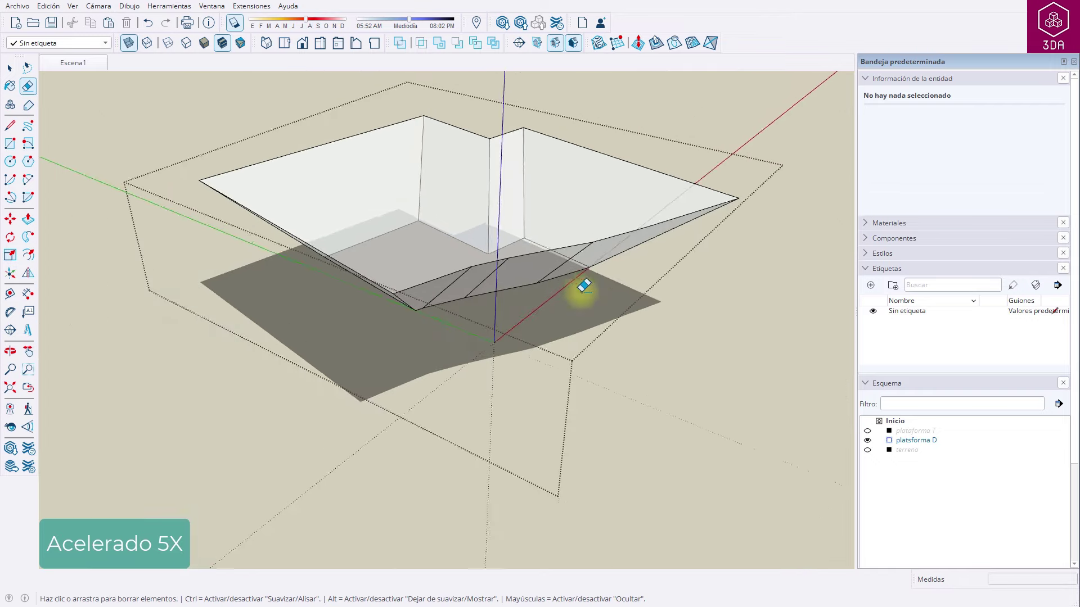
click(569, 128)
mouse_move(570, 128)
middle_down()
mouse_move(494, 289)
mouse_move(590, 115)
mouse_move(451, 328)
mouse_move(517, 230)
mouse_move(410, 282)
middle_up()
- Draw an edge across plataforma D's open underside so it becomes a 6894,49 m³ solid
scroll(388, 270, up, 3)
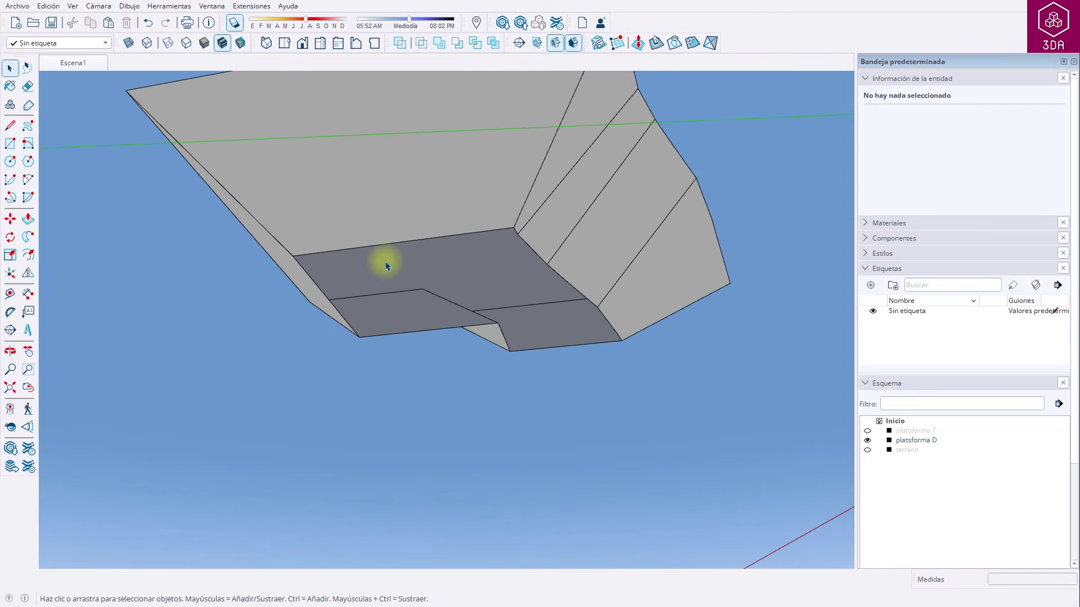
double_click(315, 217)
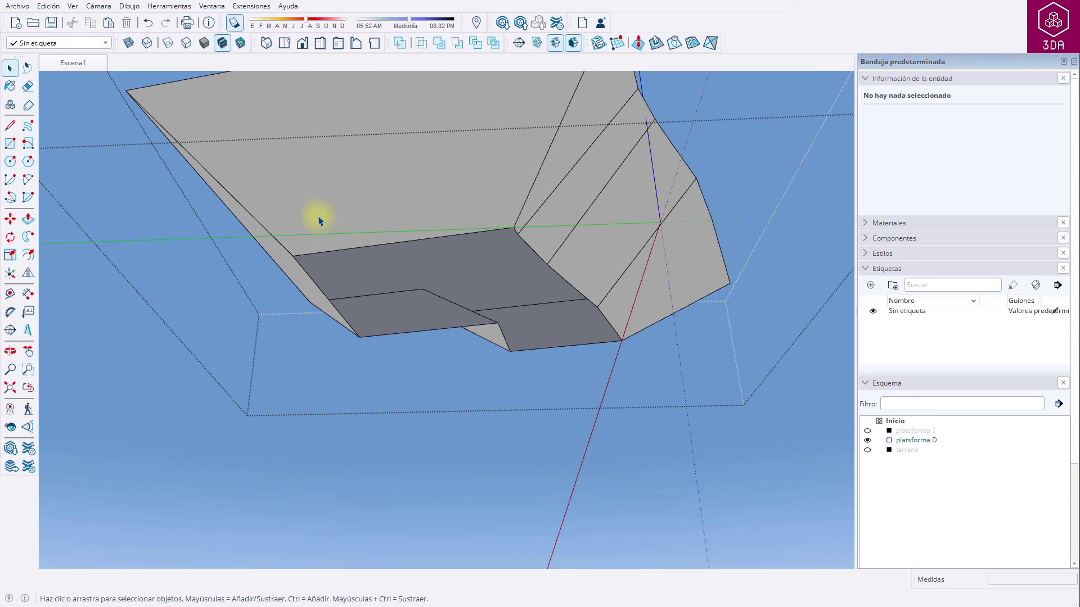
key(l)
click(292, 256)
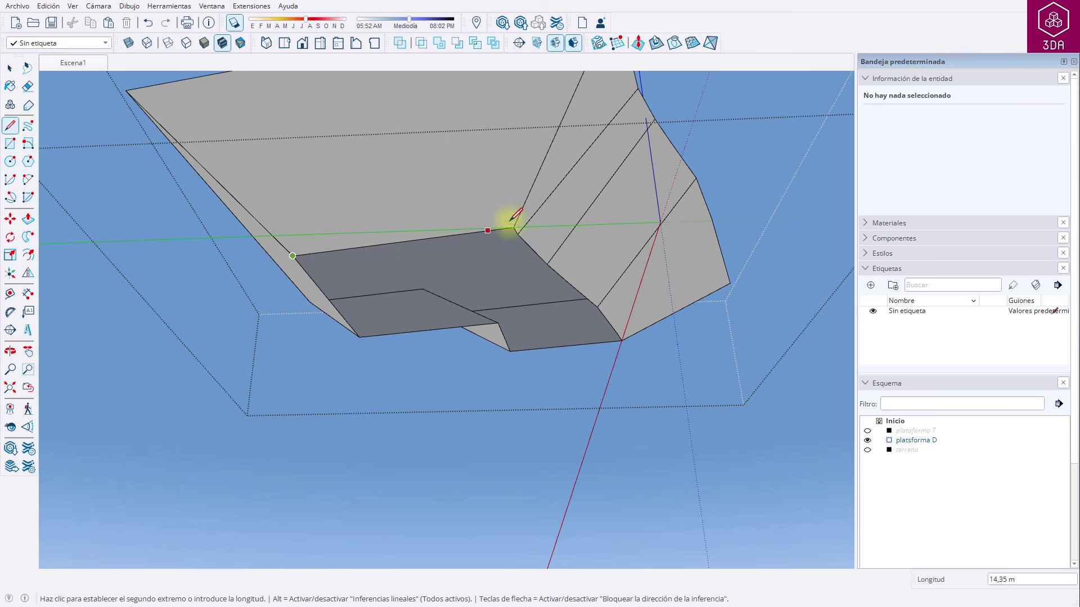
click(513, 227)
key(space)
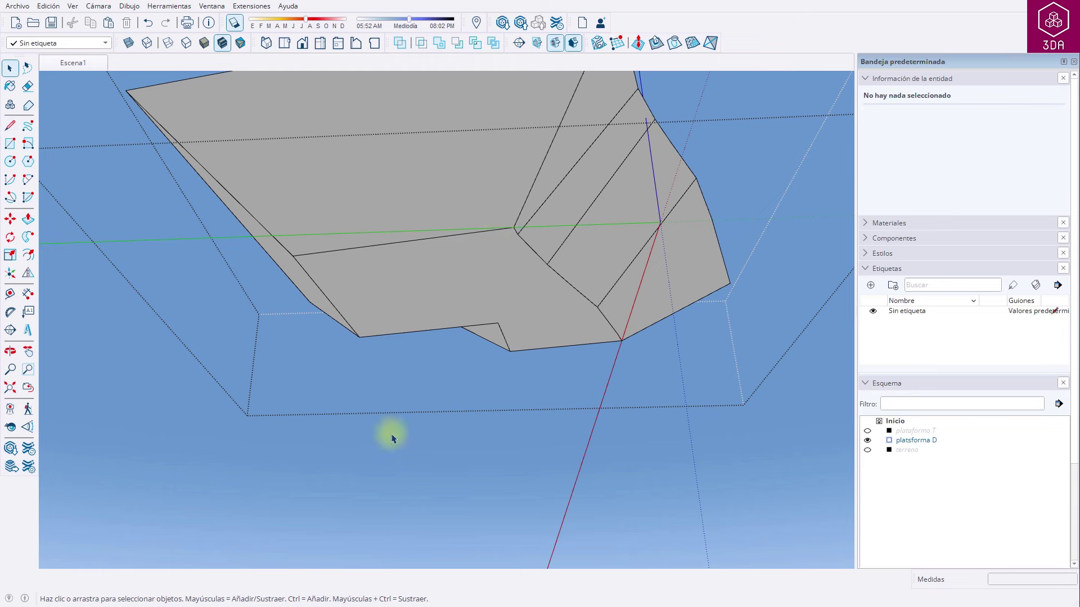
click(386, 434)
mouse_move(472, 277)
middle_down()
mouse_move(441, 465)
mouse_move(414, 433)
mouse_move(459, 258)
middle_up()
click(450, 286)
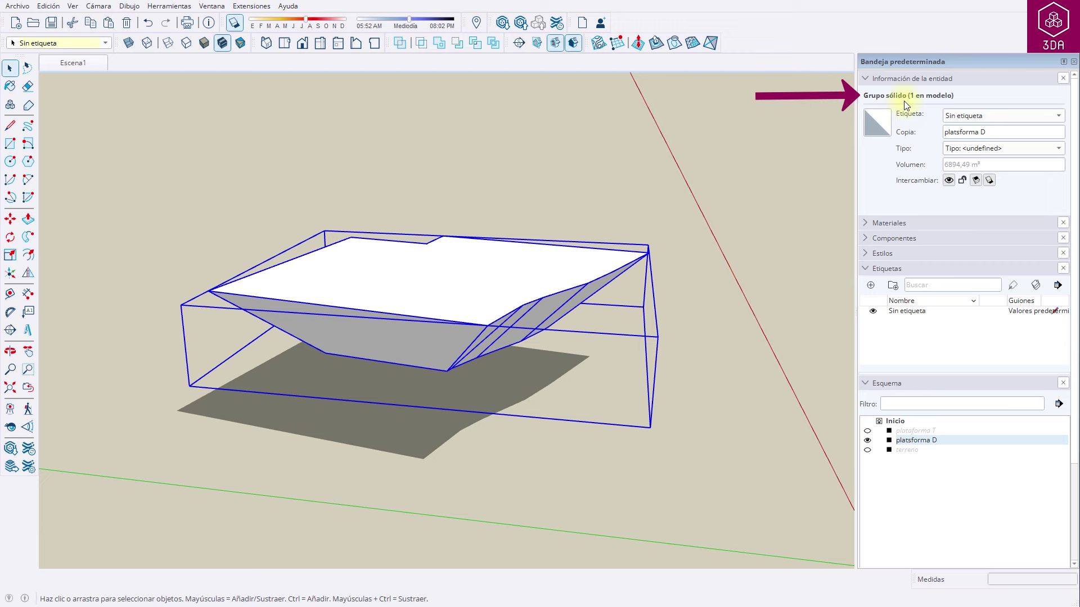
- Unhide the terreno group and start Solid Tools Split with plataforma D selected
middle_drag(723, 234, 605, 281)
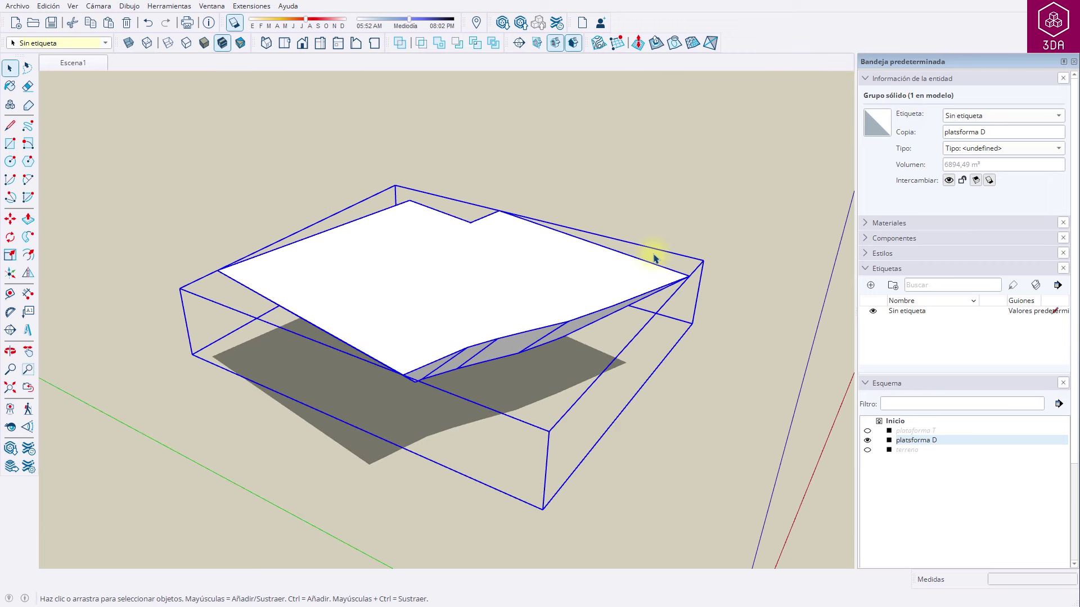
click(867, 451)
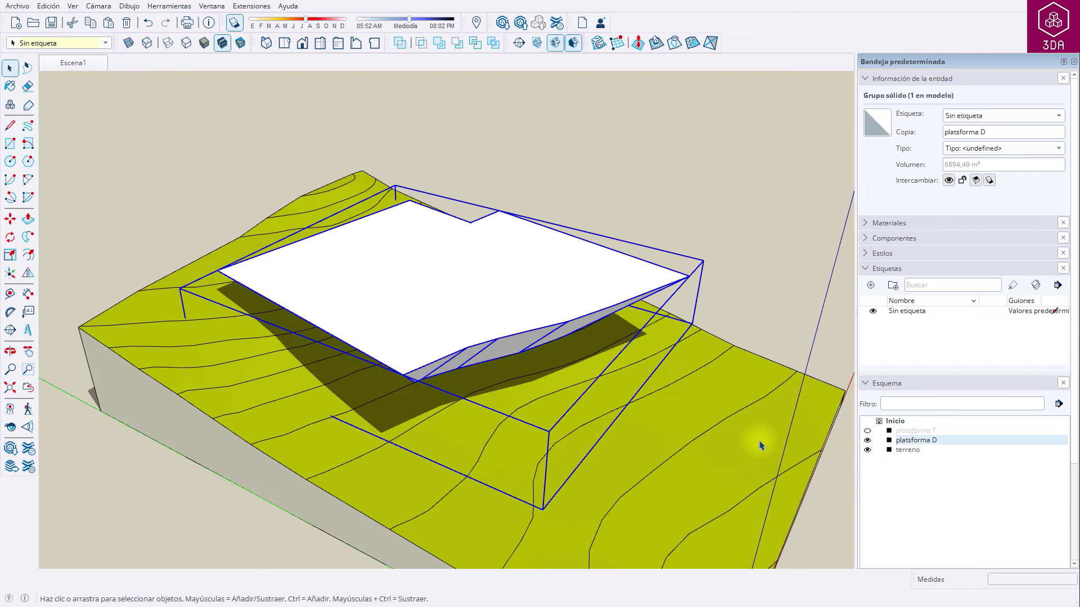
middle_drag(388, 351, 458, 280)
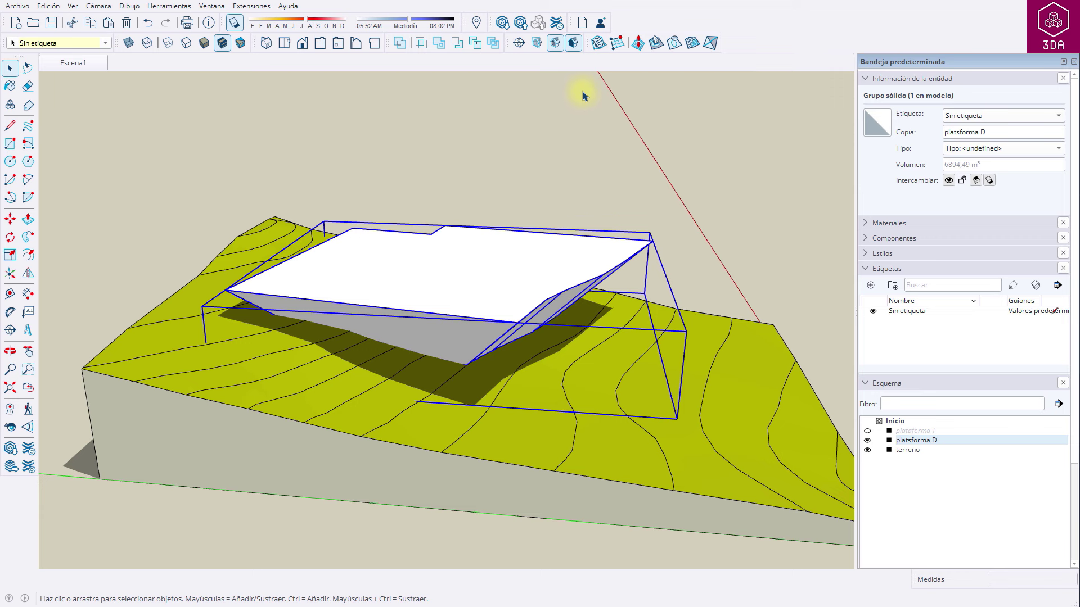
click(492, 45)
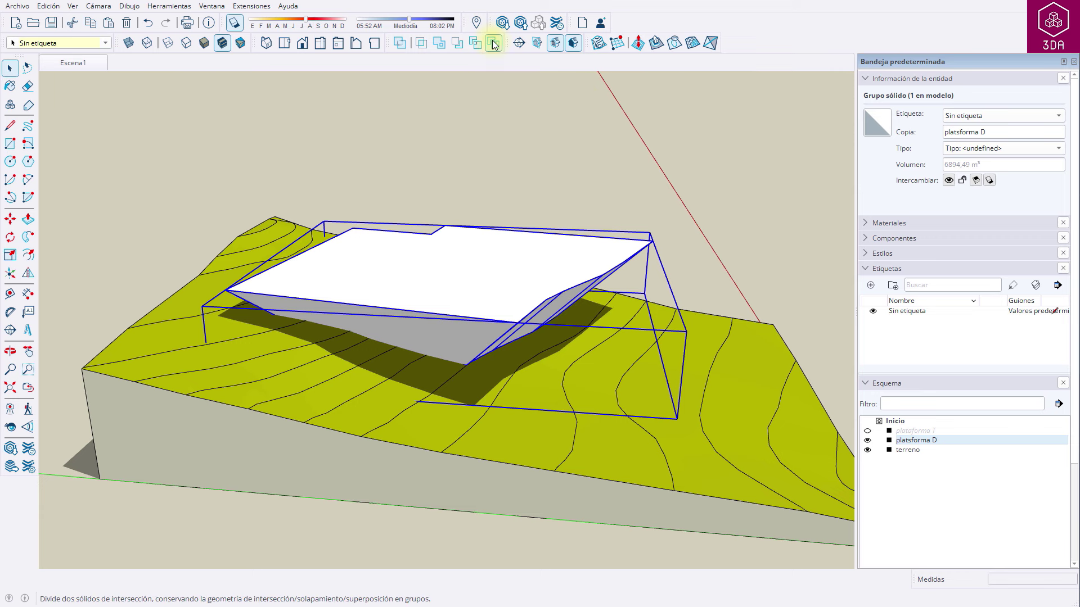
- Split plataforma D with the terrain and delete the Diferencia2 piece
click(701, 340)
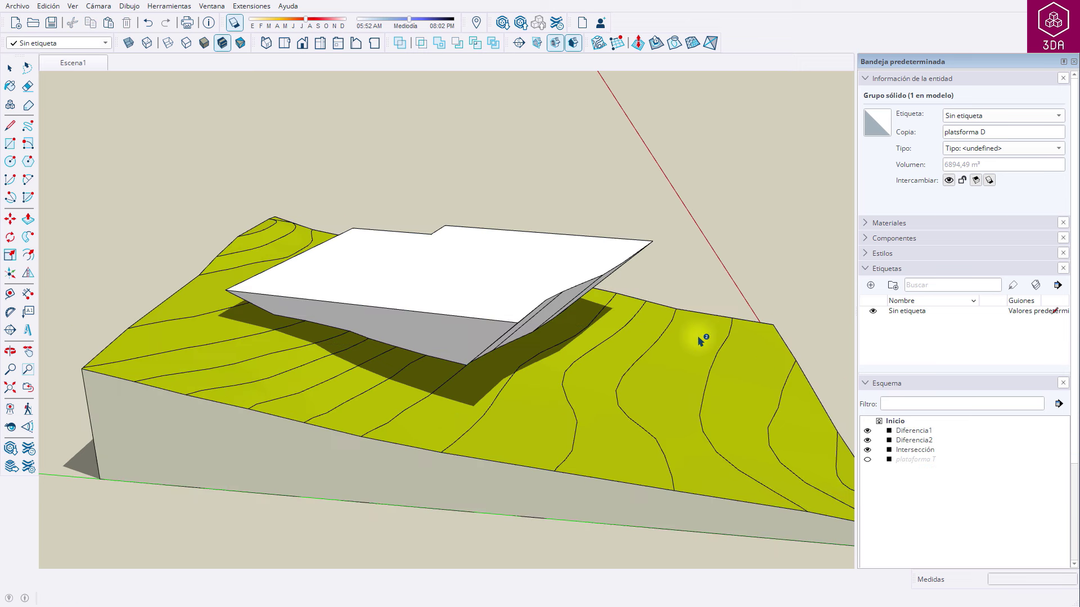
key(space)
click(541, 257)
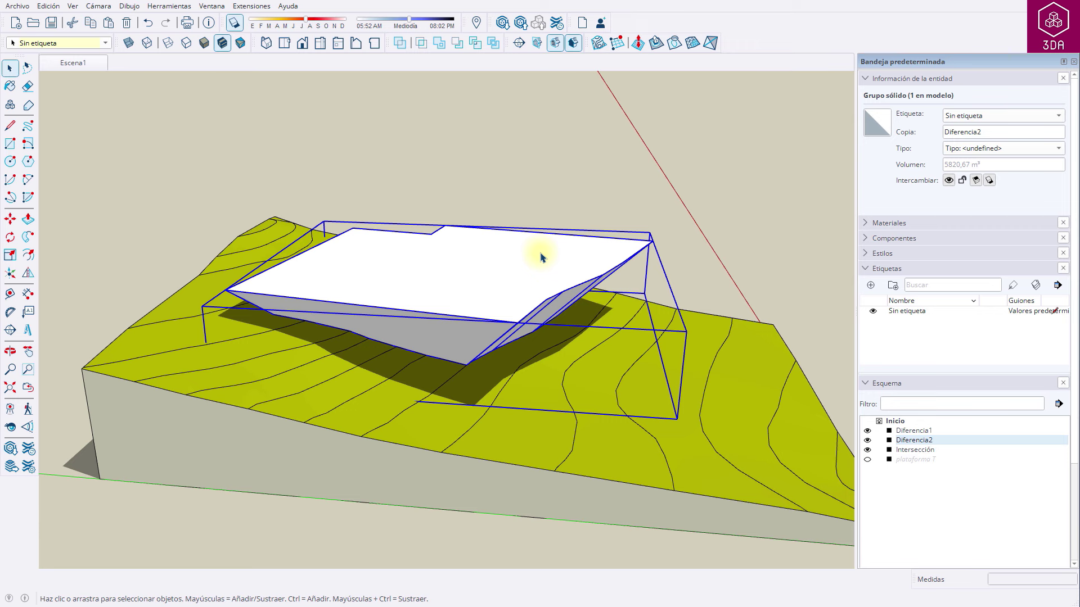
key(Delete)
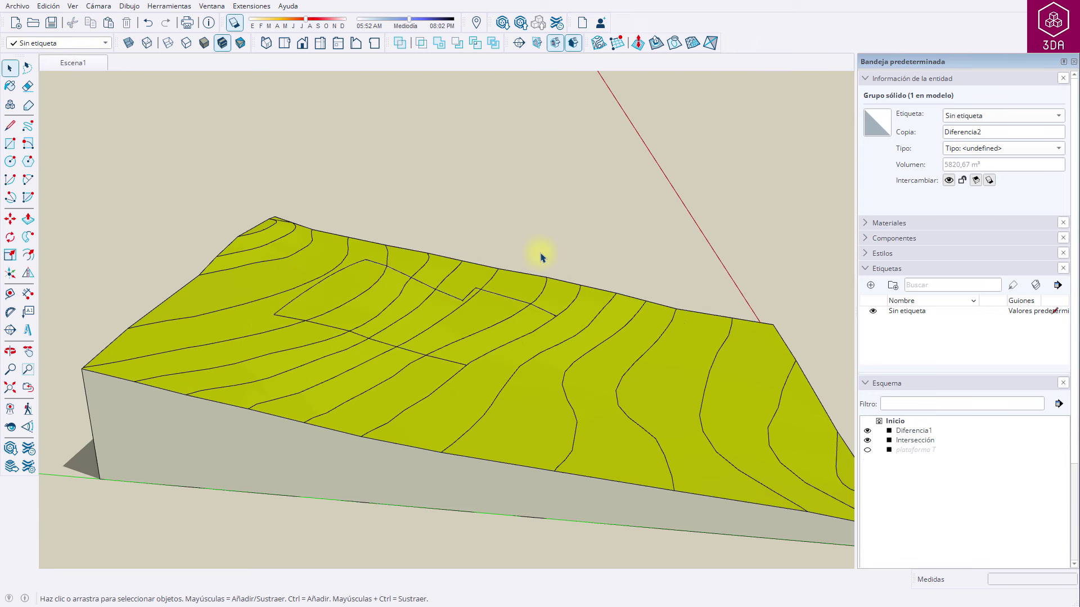
- Move the 1073,82 m³ Intersección volume up and away from the terrain to expose the pit
click(663, 426)
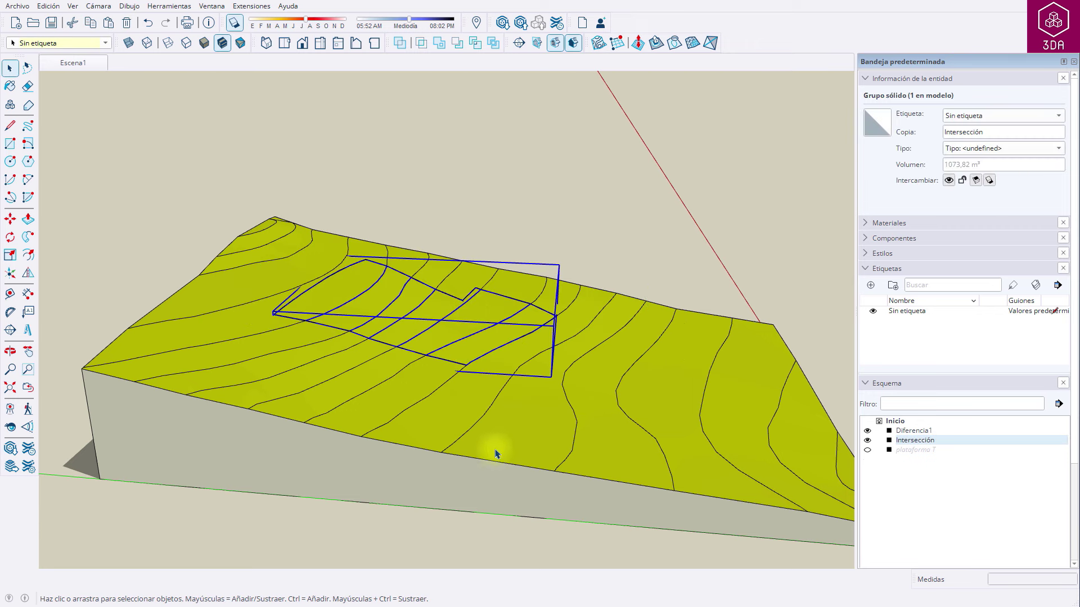
mouse_move(400, 476)
middle_down()
mouse_move(316, 448)
mouse_move(353, 446)
middle_up()
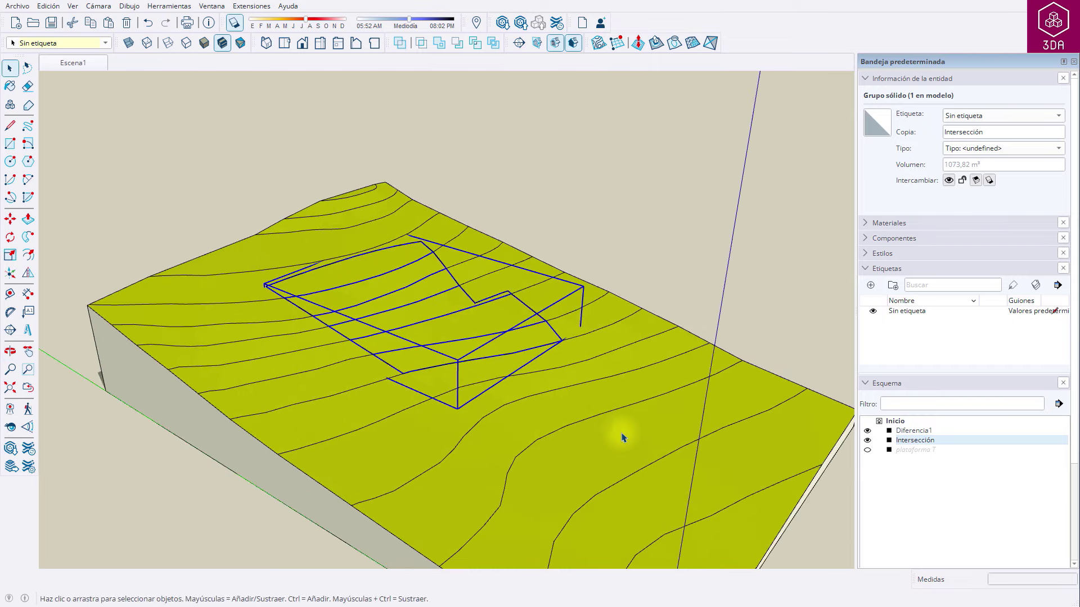
mouse_move(621, 433)
middle_down()
mouse_move(471, 410)
mouse_move(437, 450)
mouse_move(441, 436)
middle_up()
scroll(449, 293, down, 2)
scroll(450, 293, down, 2)
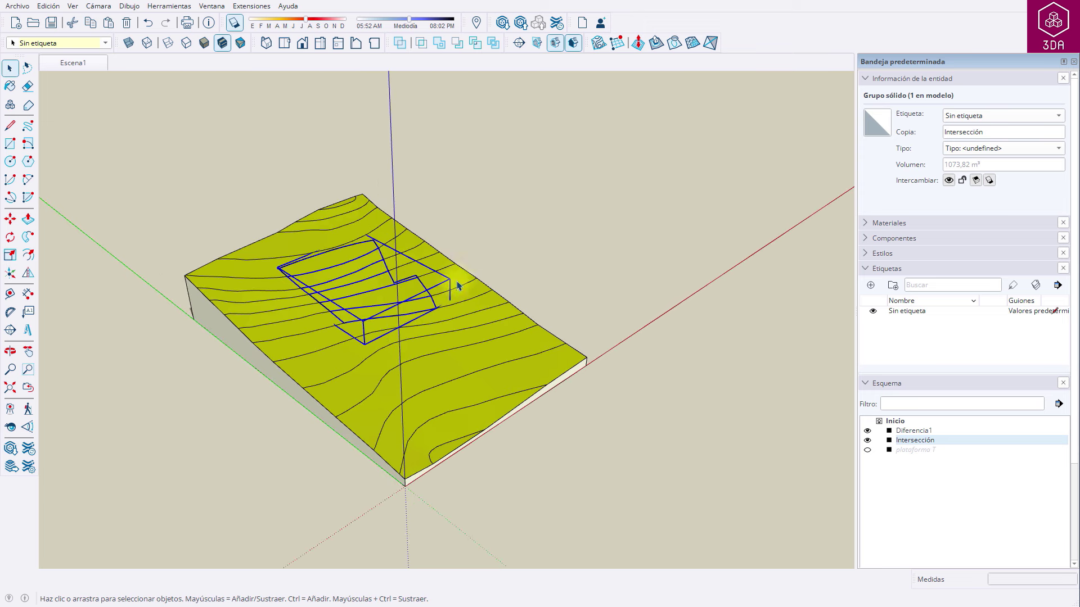
key(m)
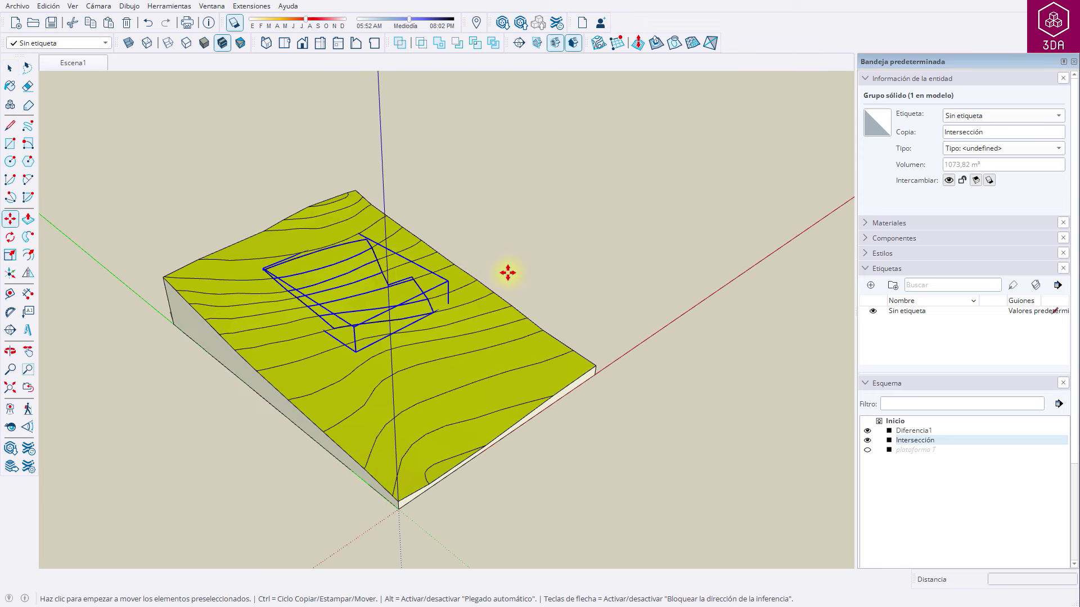
click(508, 273)
click(637, 201)
key(space)
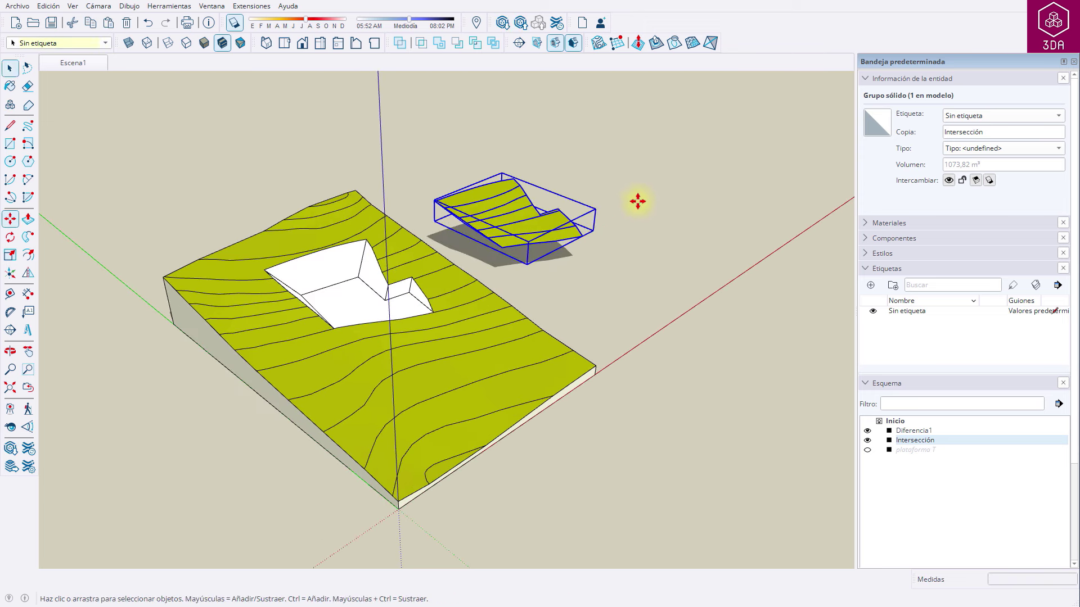
middle_drag(404, 300, 310, 303)
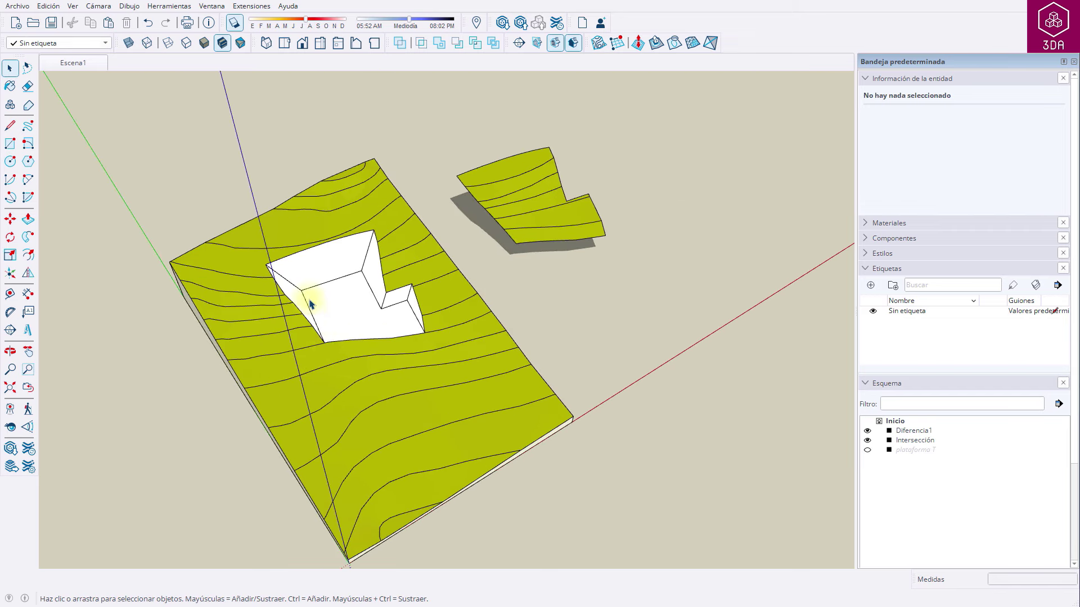
scroll(310, 267, up, 3)
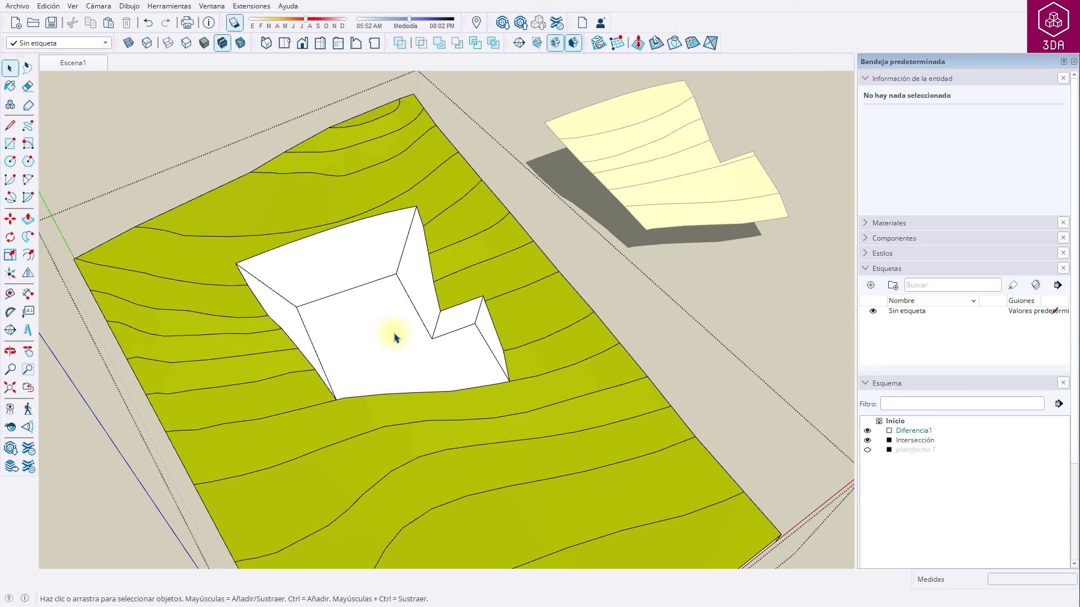
- Paint the pit's floor, walls and notch faces with 0062_VerdeAmarillento
click(865, 223)
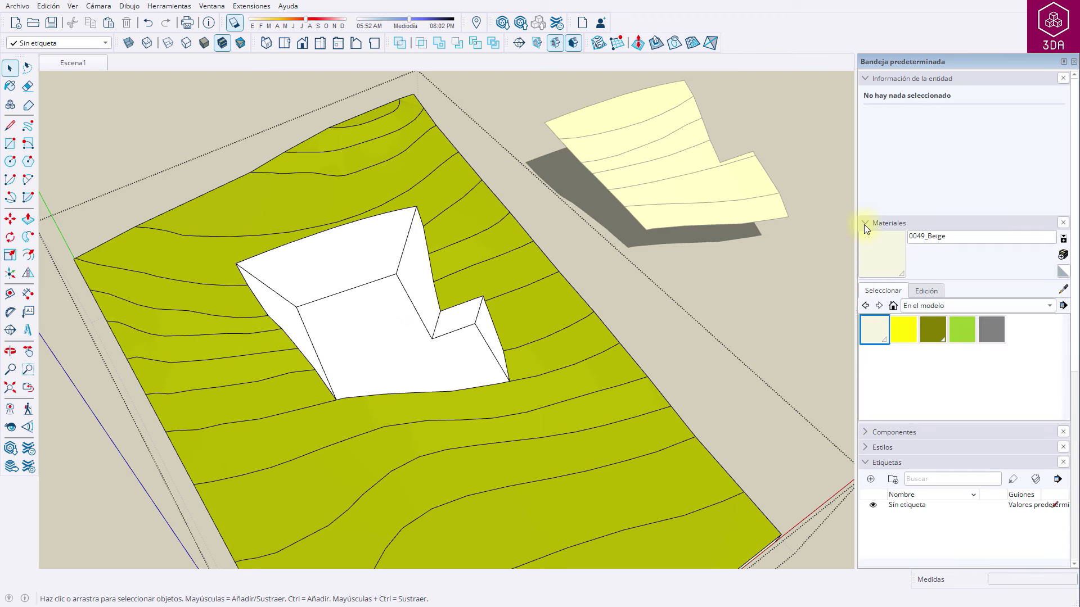
click(966, 330)
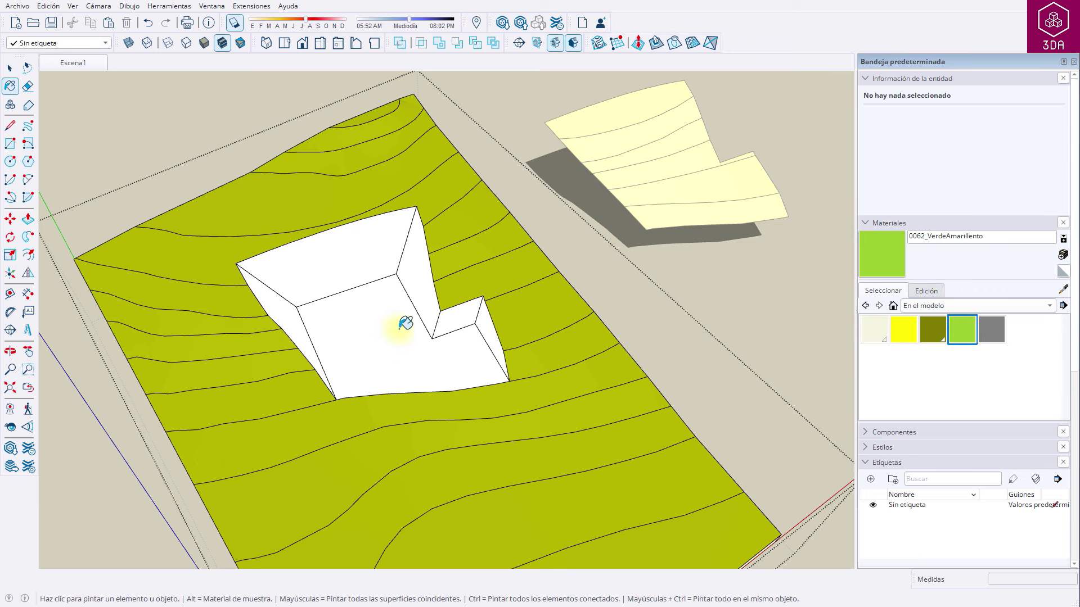
click(403, 301)
click(413, 281)
click(373, 254)
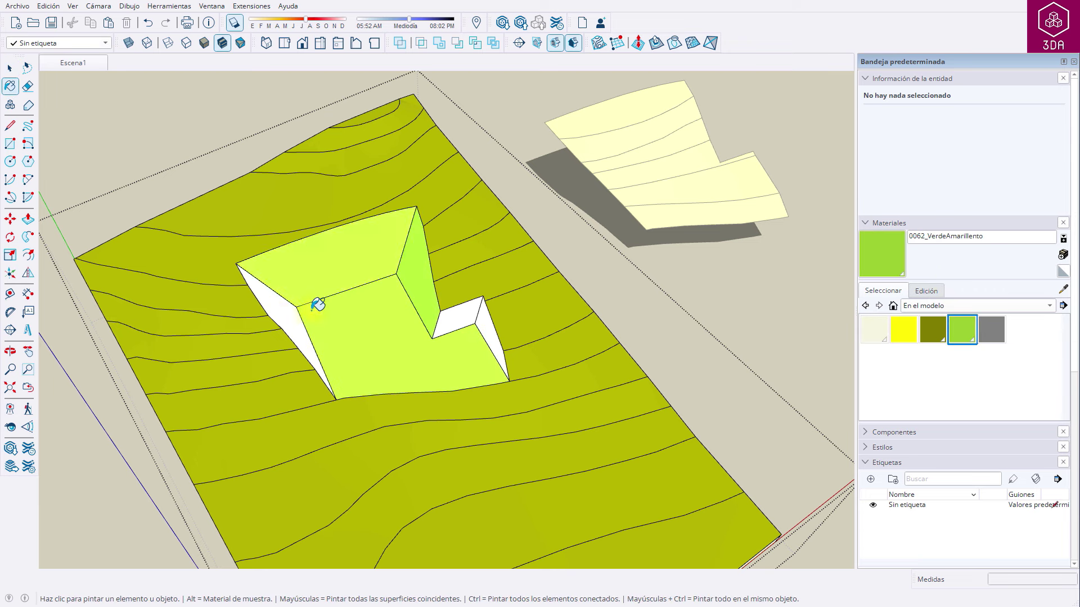
click(314, 307)
click(472, 314)
click(484, 320)
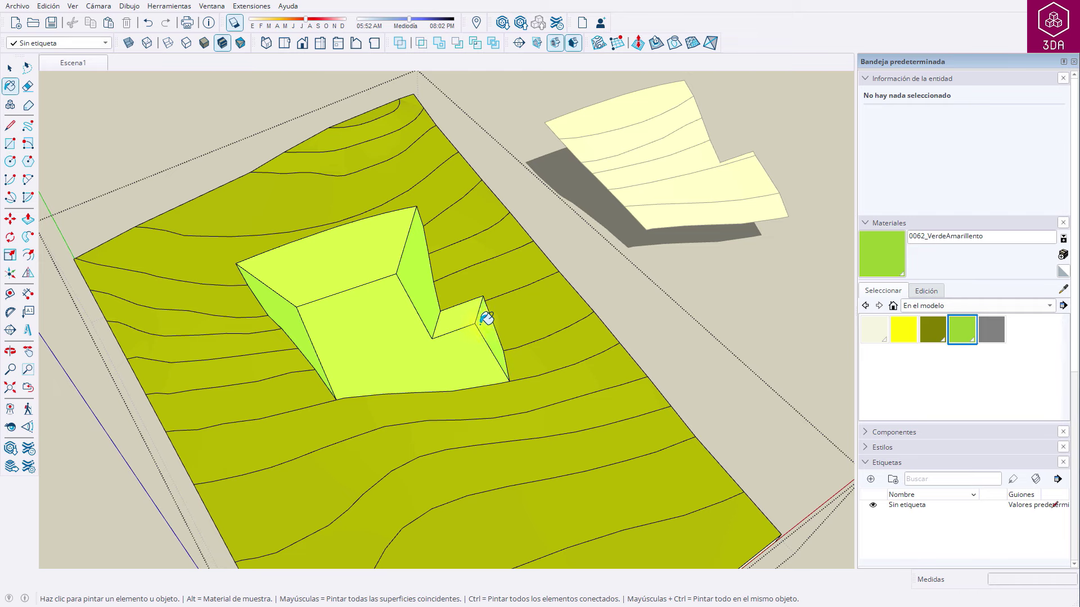
mouse_move(419, 368)
middle_down()
mouse_move(598, 415)
mouse_move(573, 304)
middle_up()
key(space)
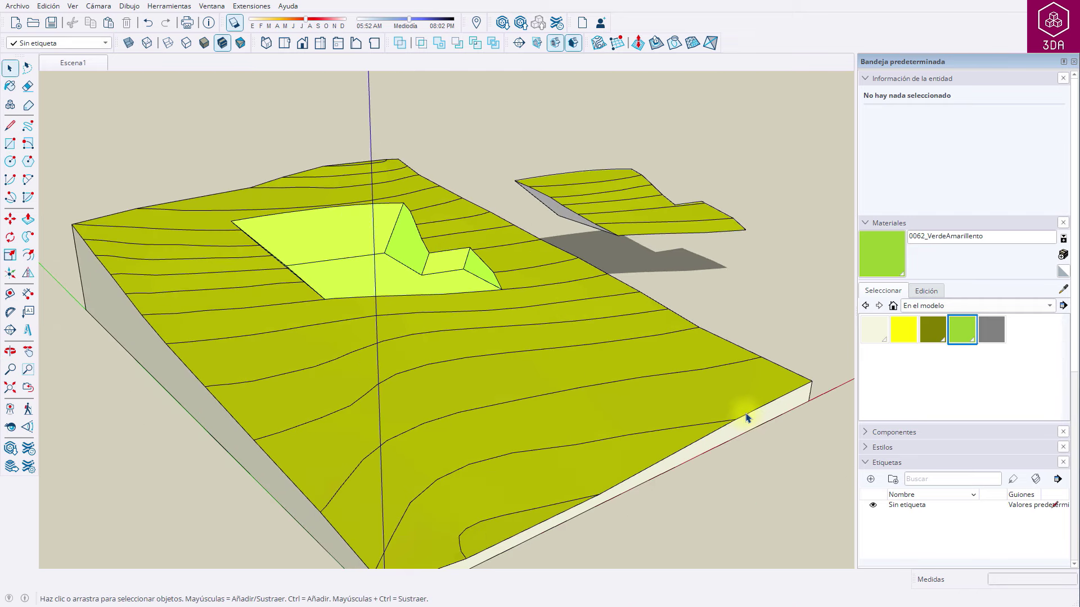
scroll(895, 501, down, 4)
scroll(885, 504, down, 1)
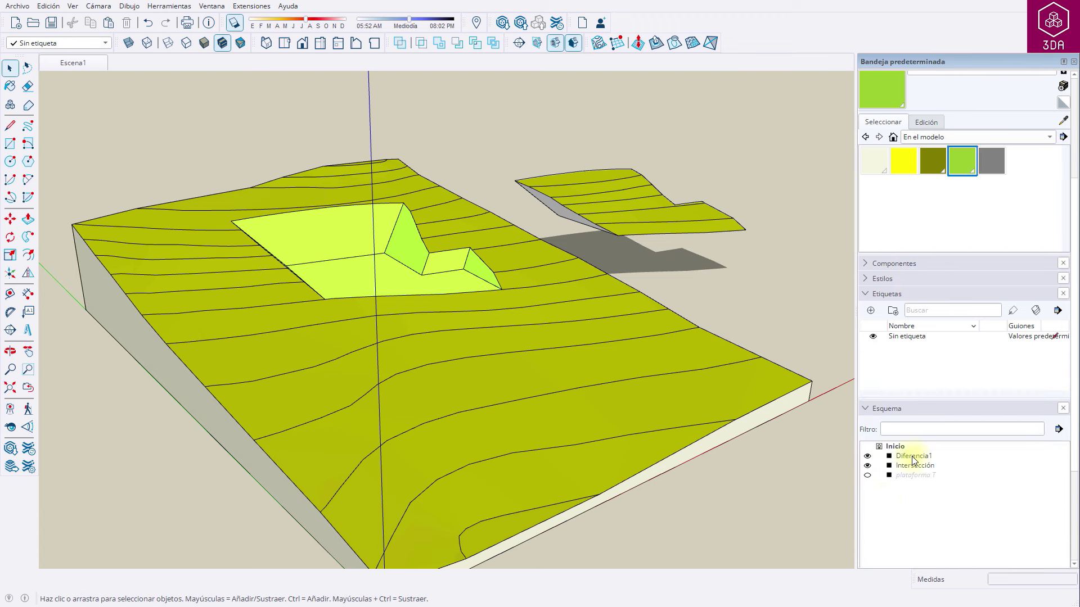
- Hide Diferencia1, show plataforma T in the Outliner, and zoom in on the arrow-shaped platform
click(867, 458)
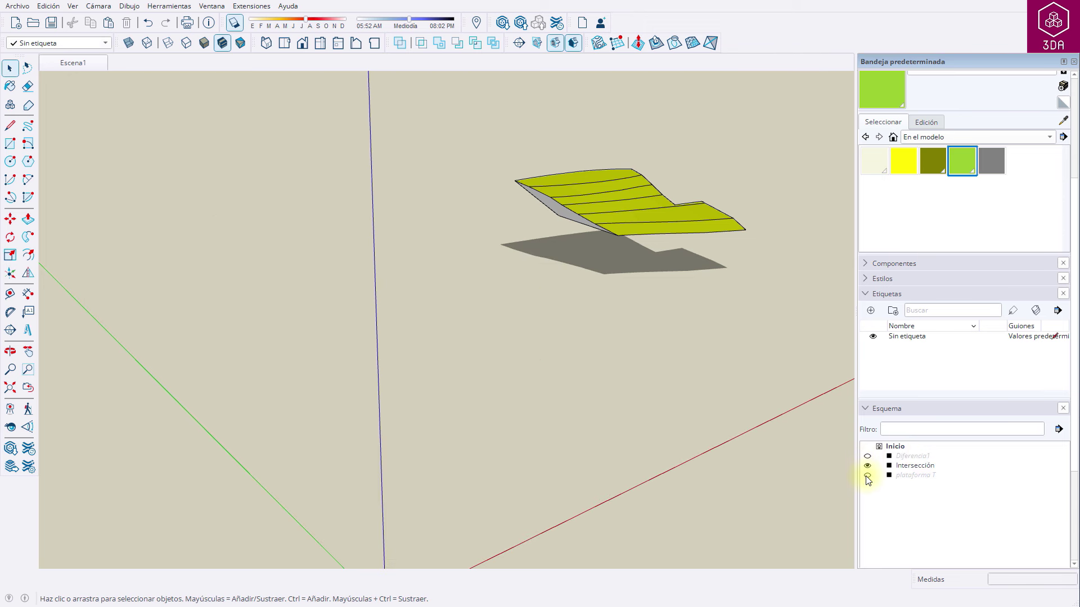
click(867, 476)
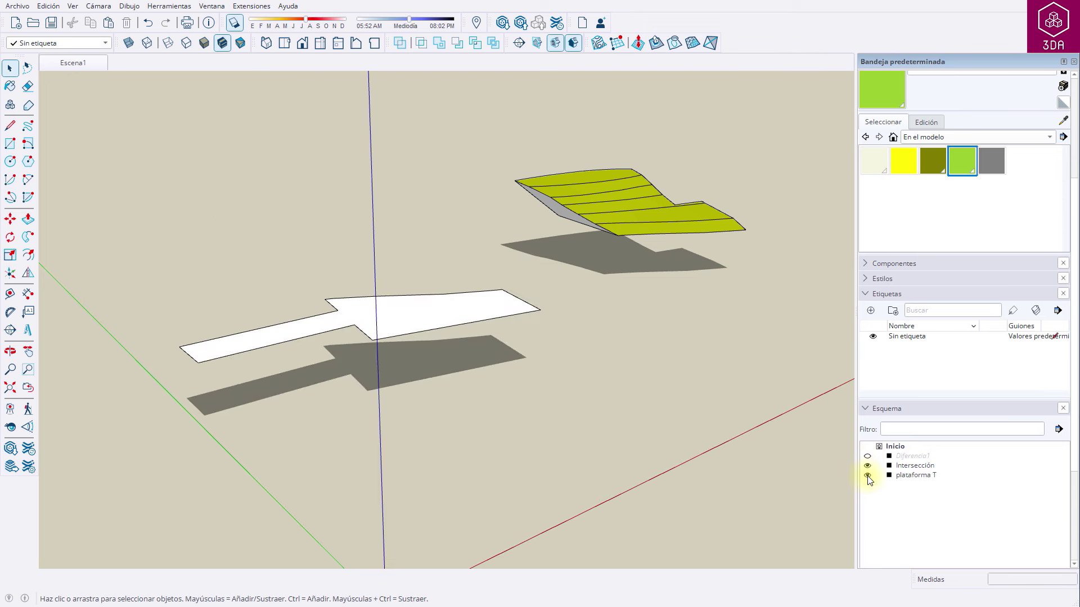
mouse_move(337, 362)
middle_down()
mouse_move(340, 390)
mouse_move(403, 397)
mouse_move(432, 458)
middle_up()
scroll(431, 450, up, 2)
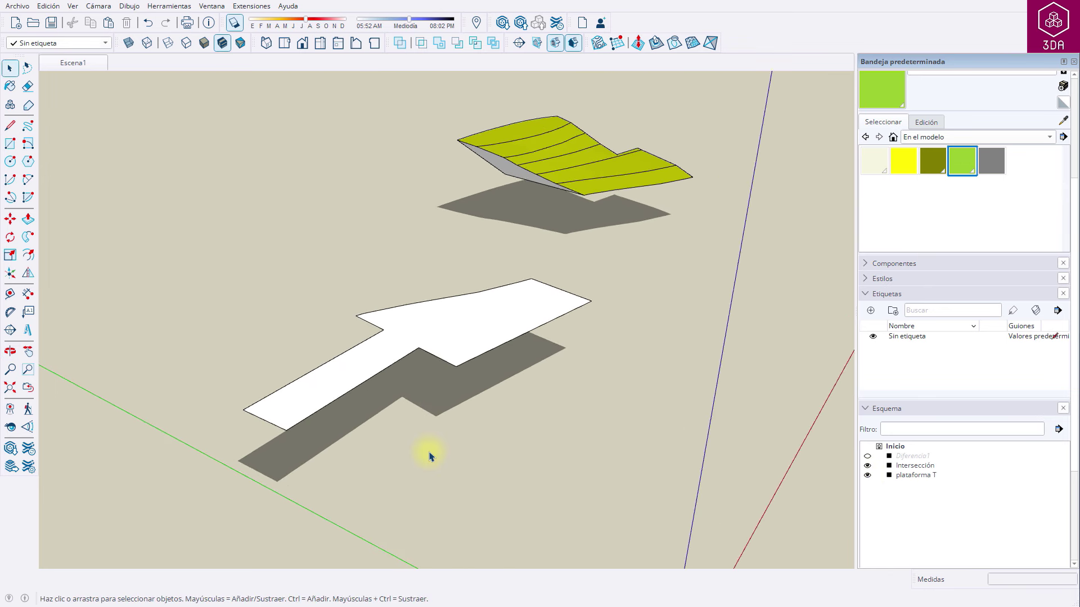
scroll(416, 442, up, 2)
scroll(408, 432, up, 1)
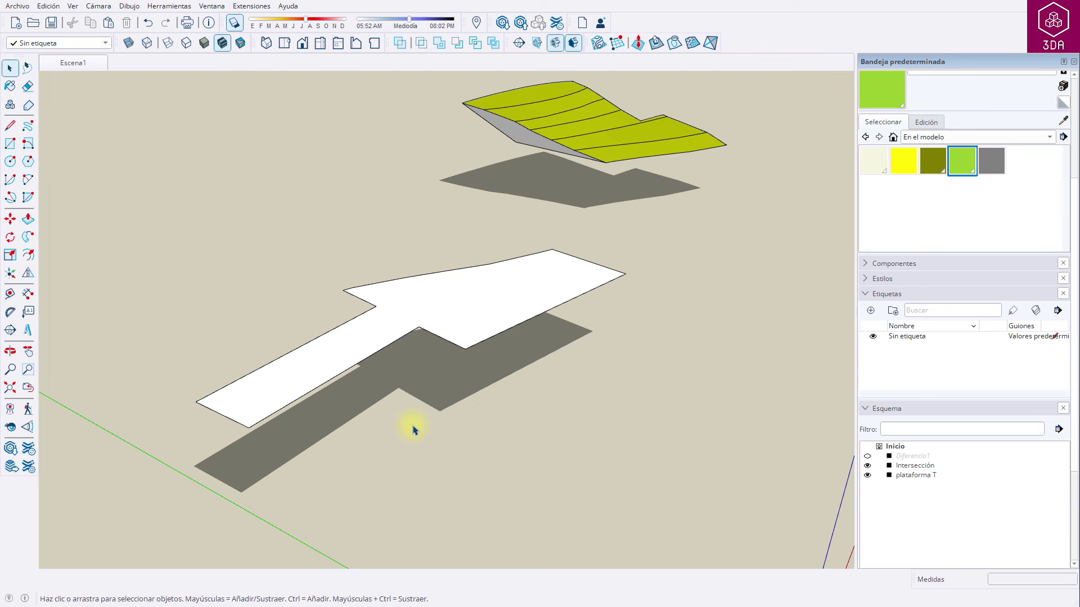
mouse_move(414, 430)
middle_down()
mouse_move(354, 470)
mouse_move(374, 513)
middle_up()
scroll(373, 458, up, 2)
scroll(393, 369, up, 2)
- Inside plataforma T, draw a triangle 6 m down and 9 m along, then select the T face
double_click(392, 369)
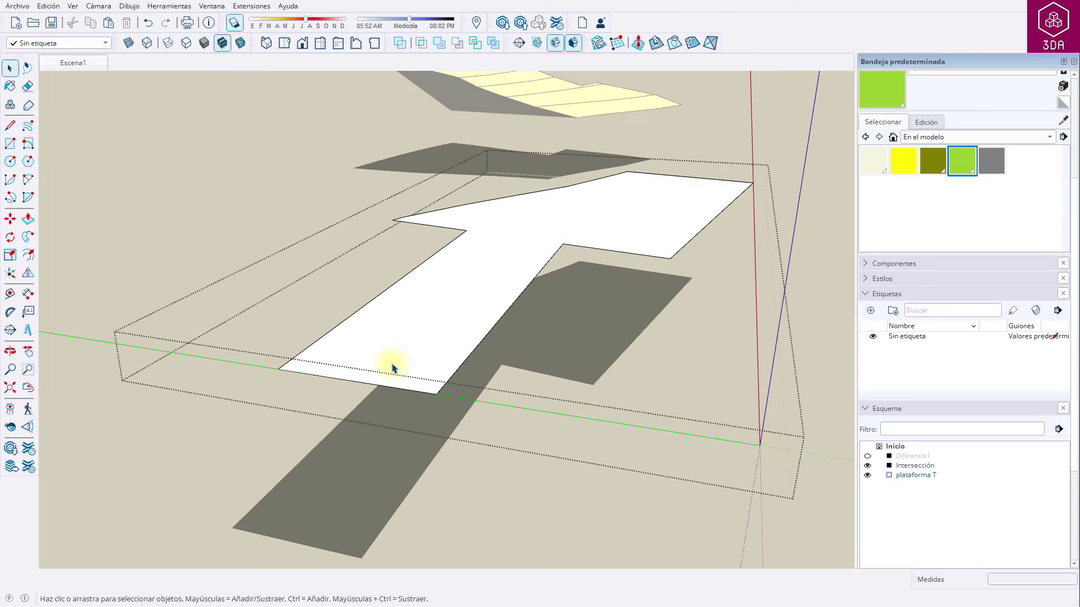
key(l)
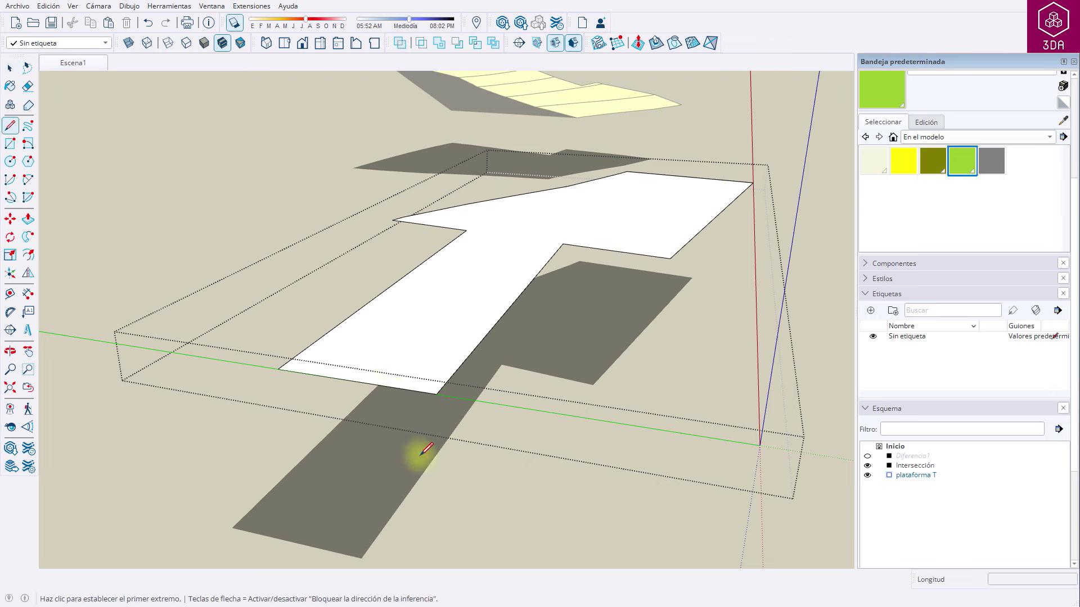
click(437, 394)
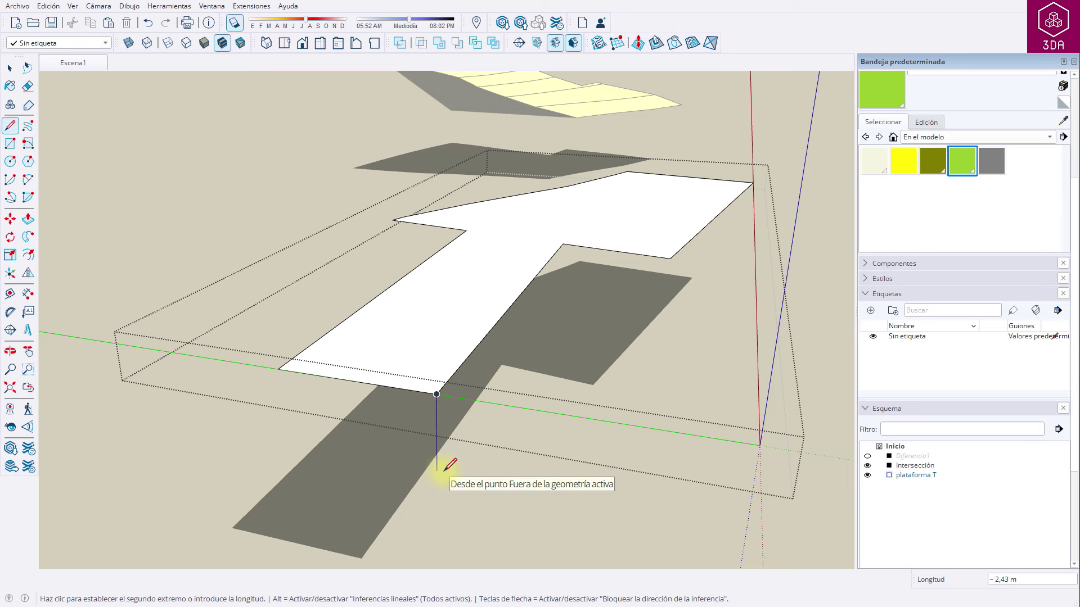
text(6)
key(Return)
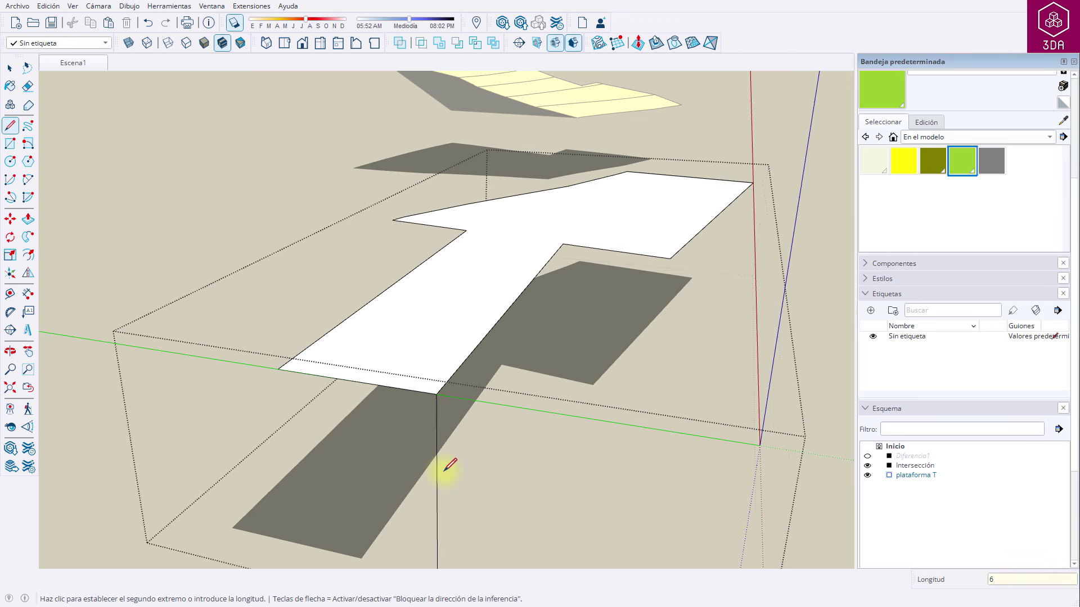
scroll(447, 364, down, 2)
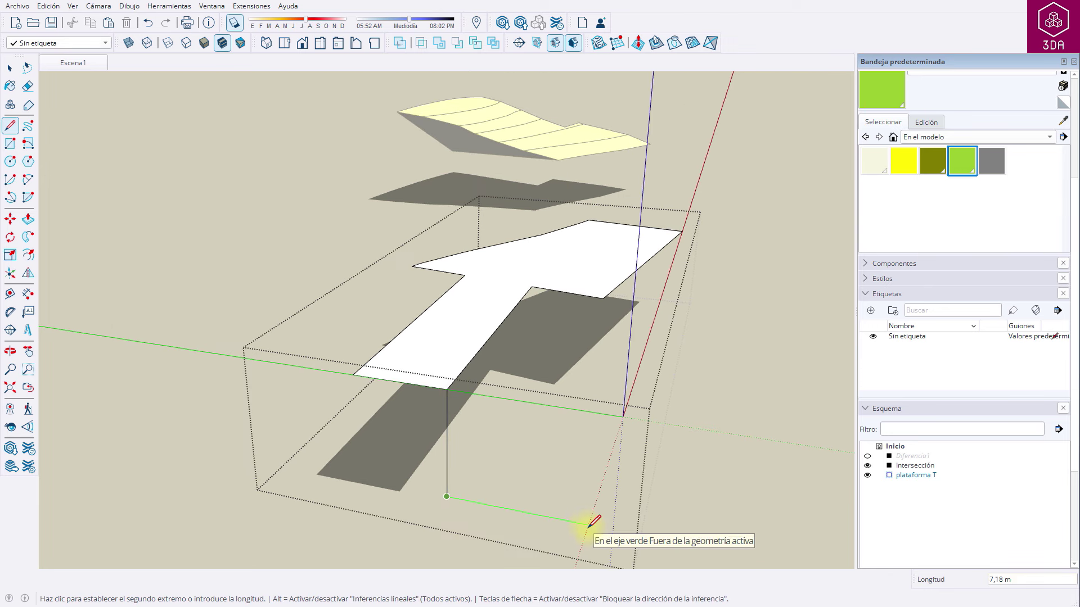
text(9)
key(Return)
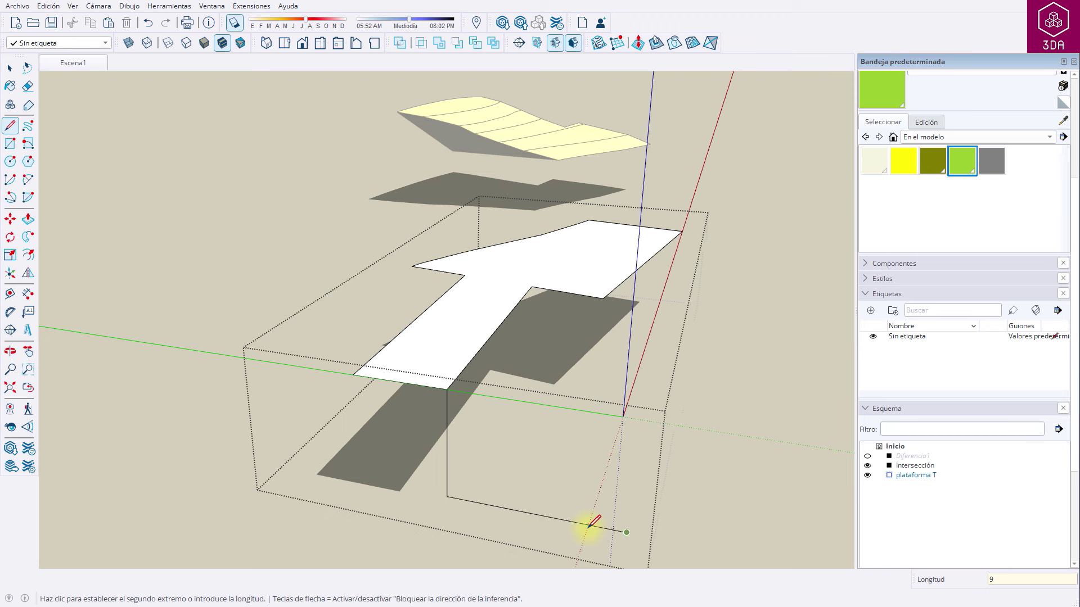
click(447, 388)
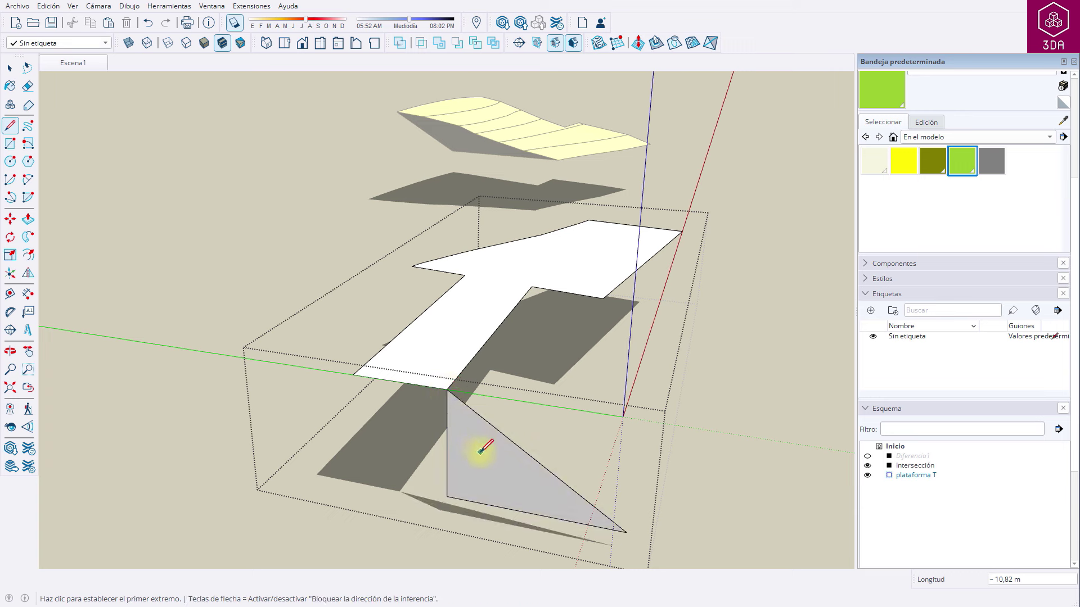
key(space)
click(457, 338)
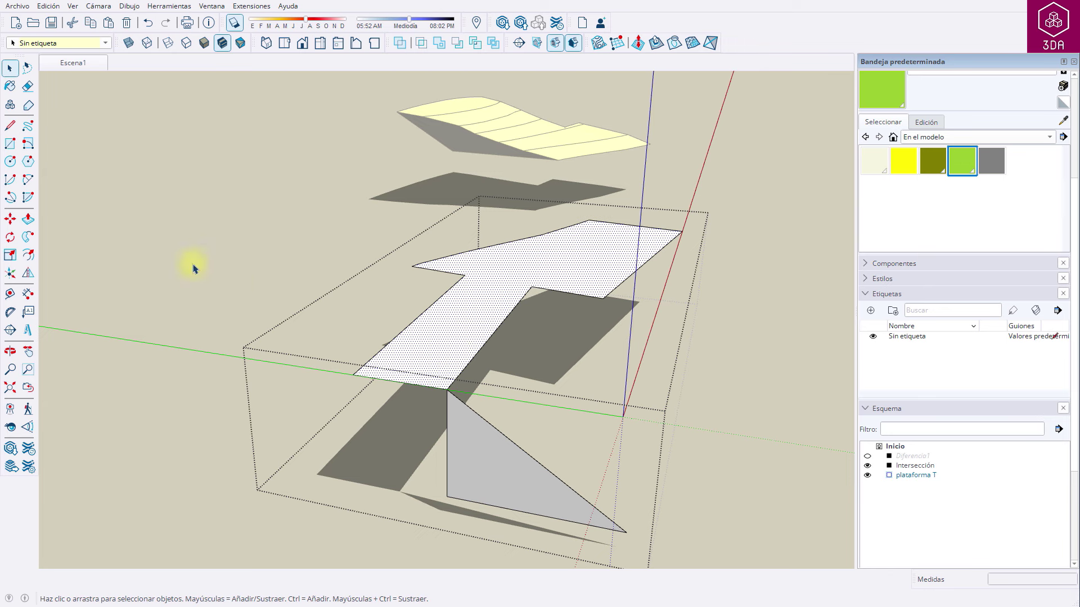
click(28, 237)
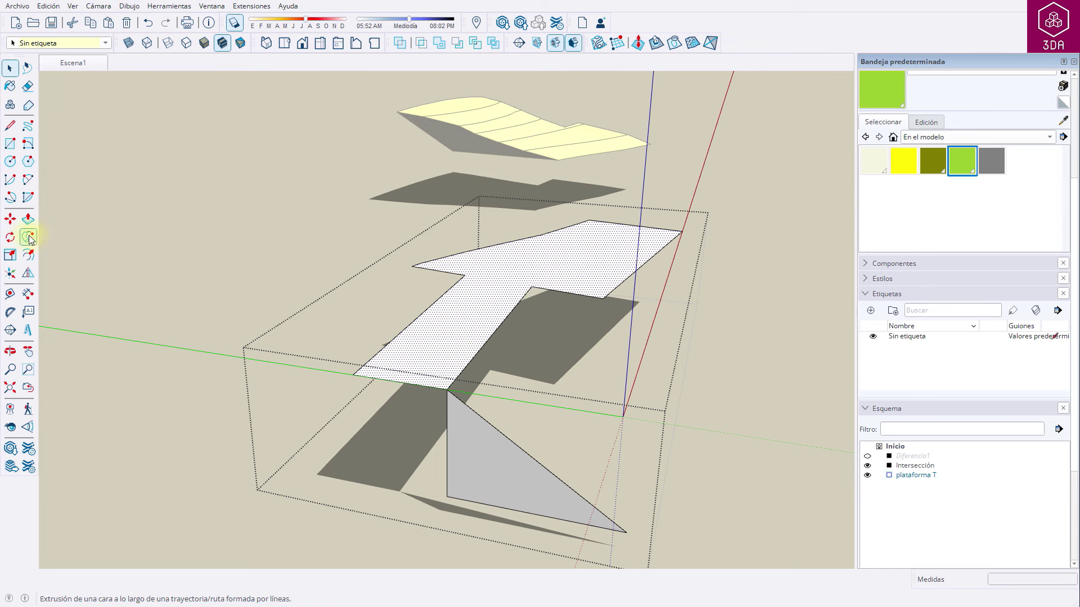
- Sweep the triangle around the T outline to form sloped embankment sides
click(486, 465)
scroll(642, 529, down, 2)
scroll(648, 534, down, 1)
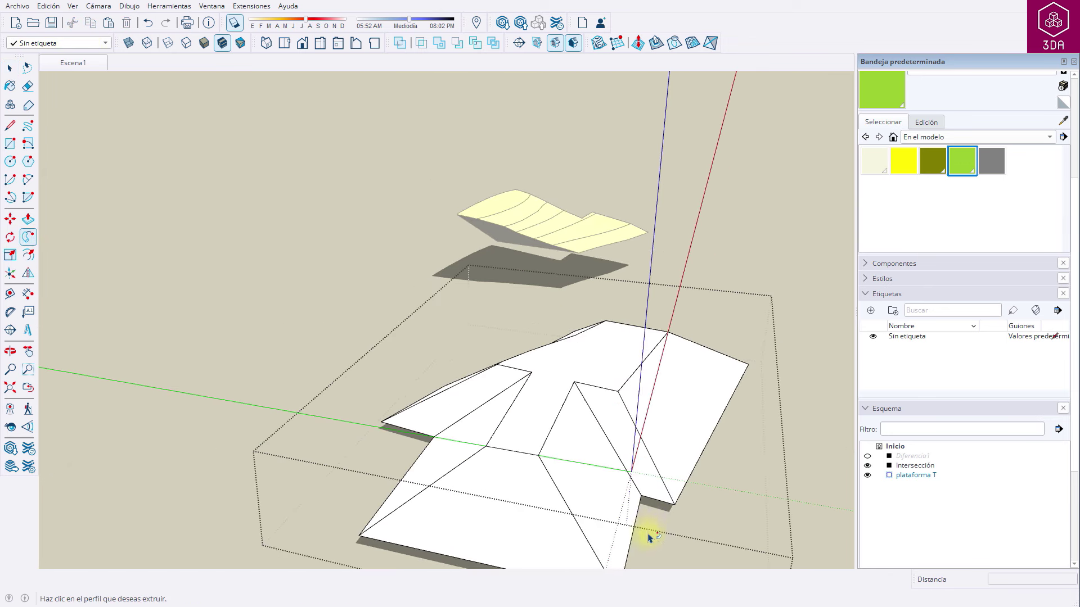
mouse_move(650, 515)
middle_down()
mouse_move(589, 333)
mouse_move(616, 407)
mouse_move(825, 450)
middle_up()
- Show the Diferencia1 terrain again in the Outliner
click(868, 460)
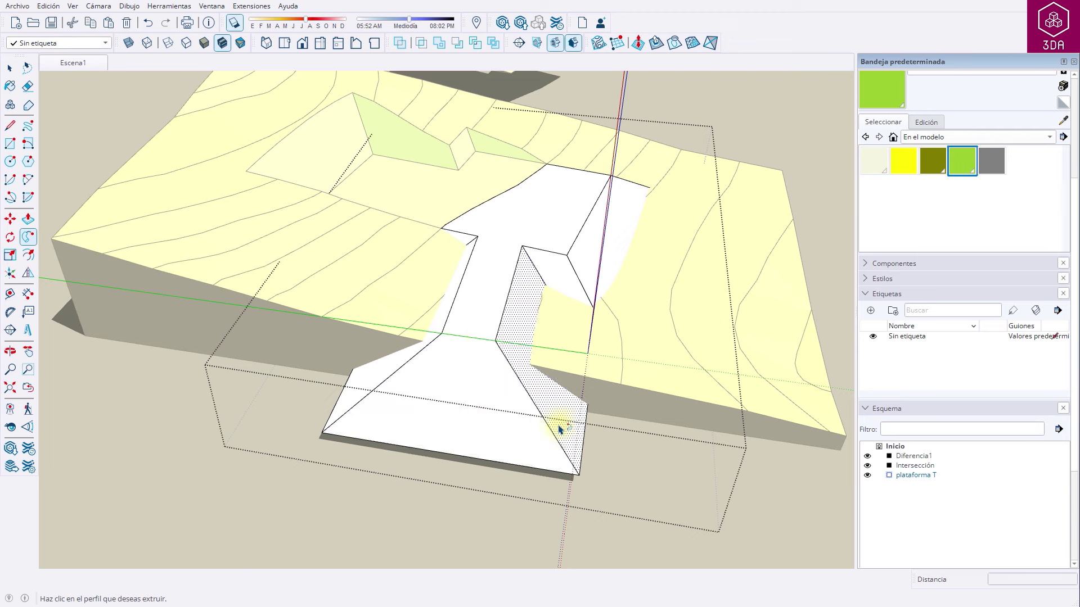
scroll(602, 455, up, 1)
scroll(602, 456, up, 2)
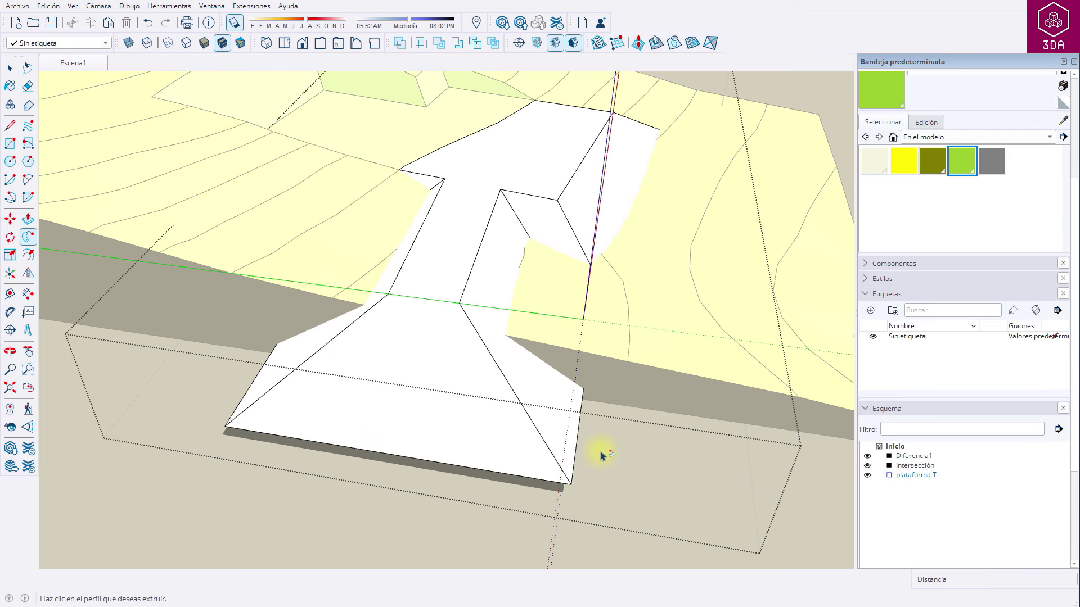
- Draw cut lines across the front slope of plataforma T between its corners
scroll(601, 455, up, 1)
key(l)
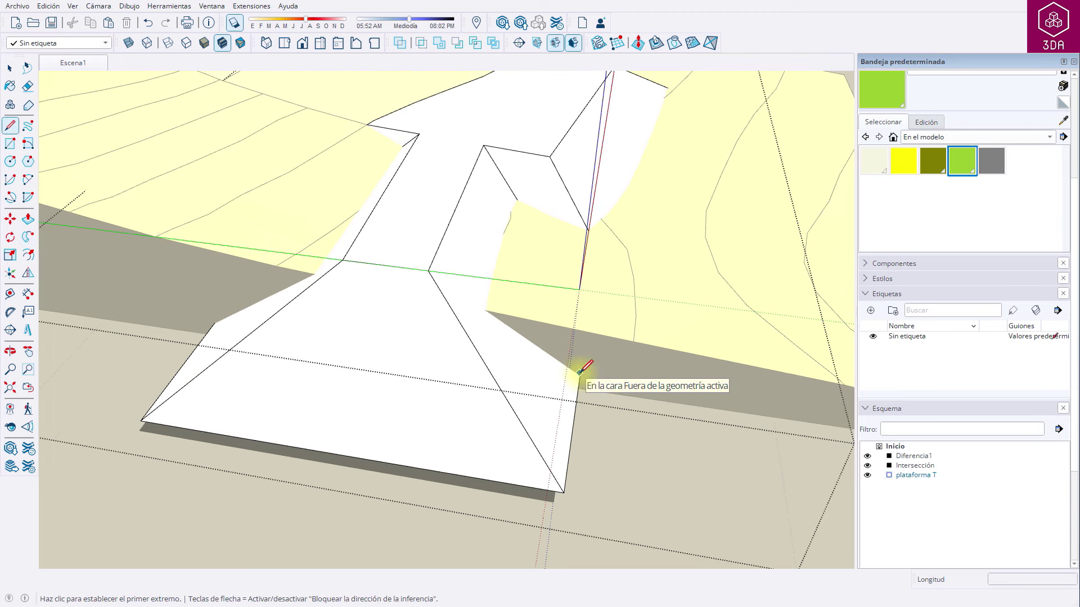
click(580, 375)
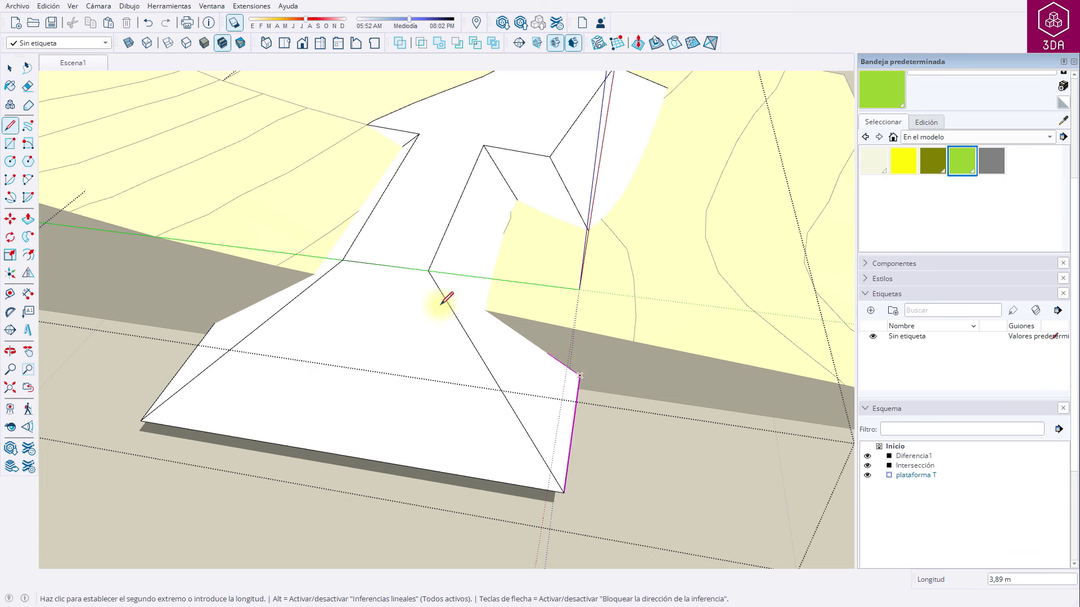
click(428, 272)
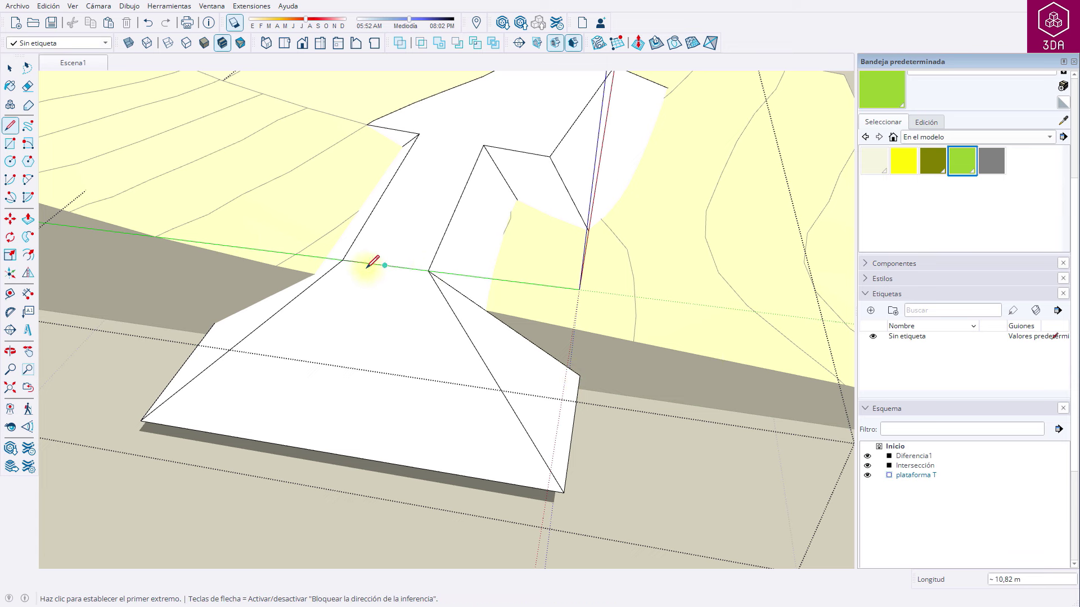
click(342, 260)
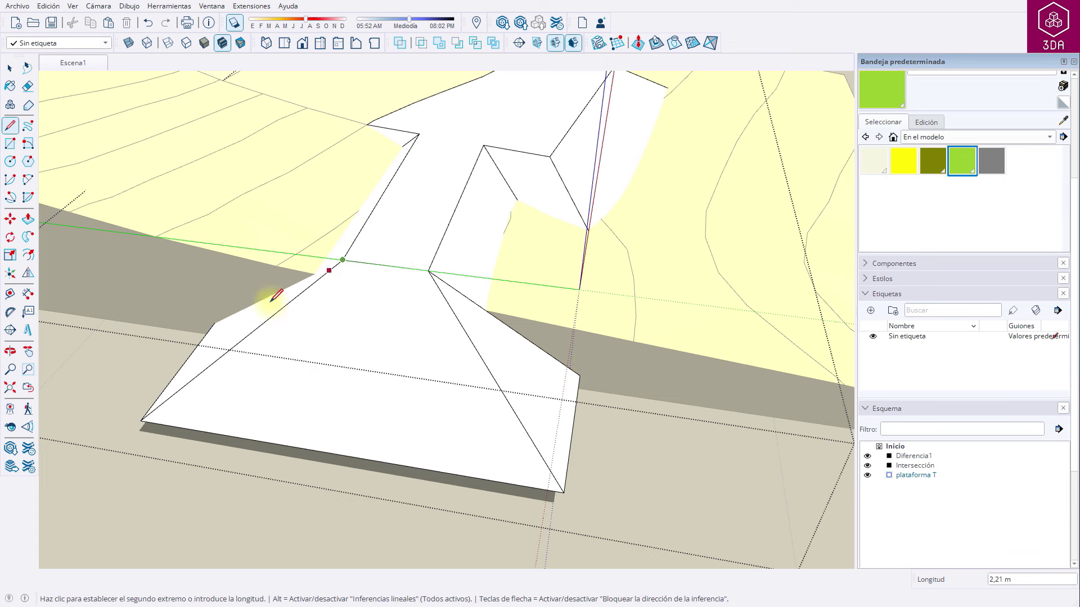
click(213, 322)
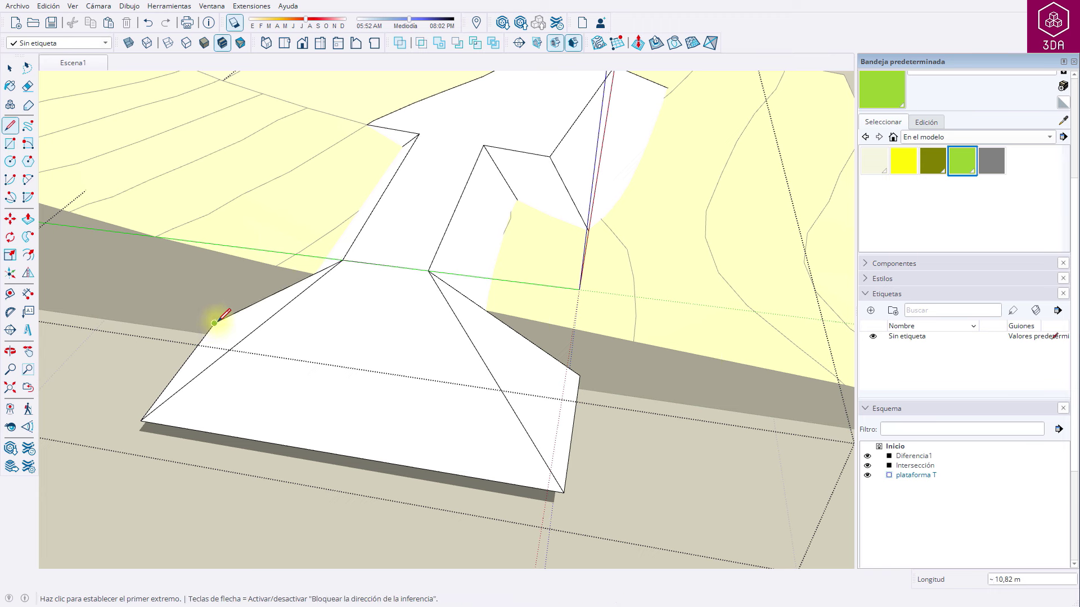
click(213, 323)
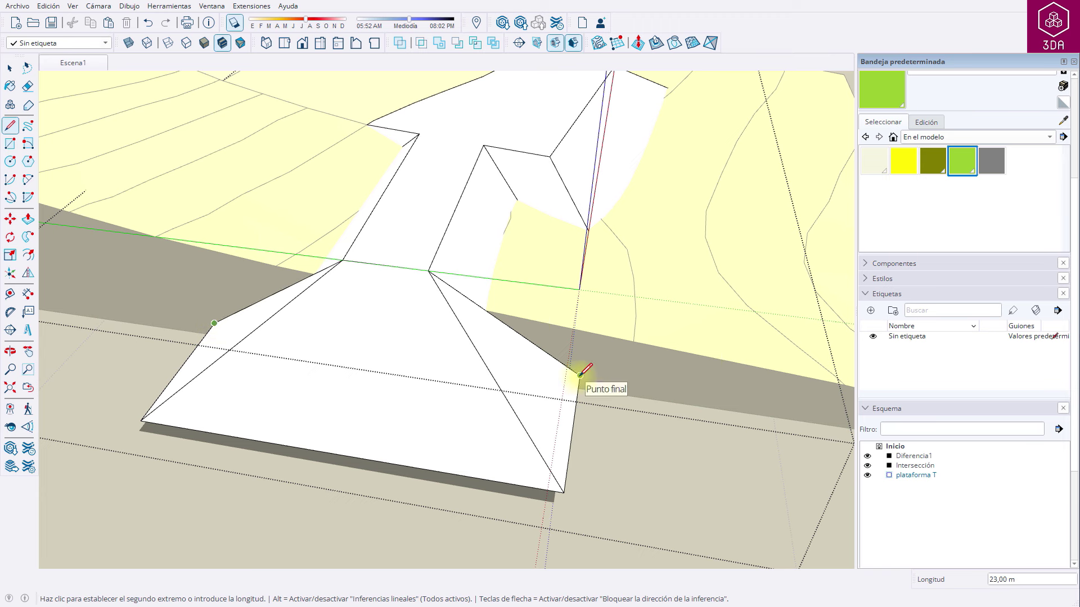
key(Escape)
- Erase the unwanted front sloped face and left wing, then hide Diferencia1 in the Outliner
scroll(613, 465, down, 3)
key(e)
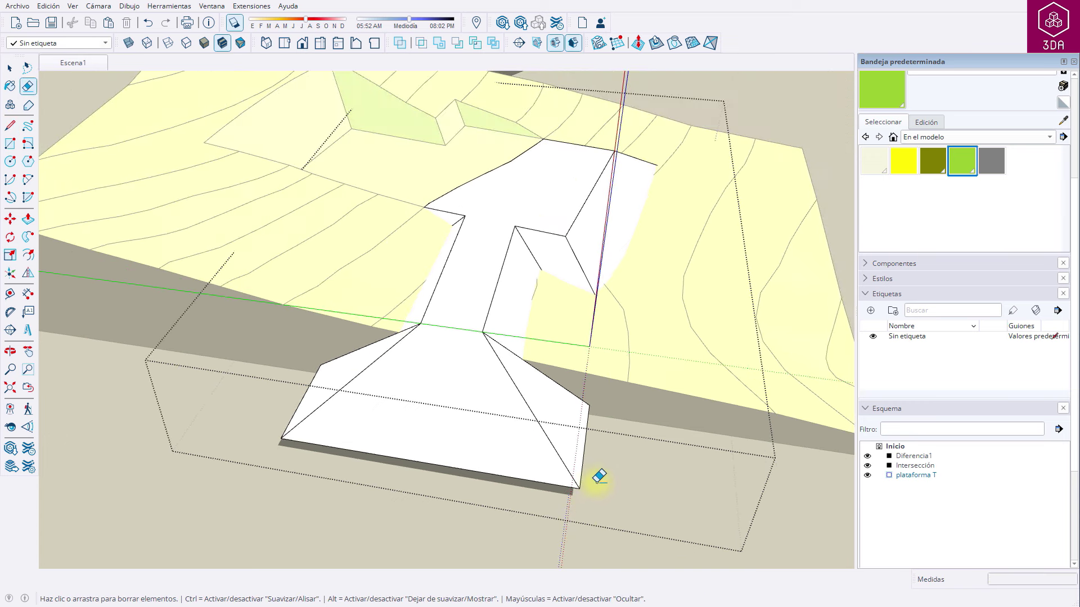
click(585, 452)
drag(285, 430, 317, 430)
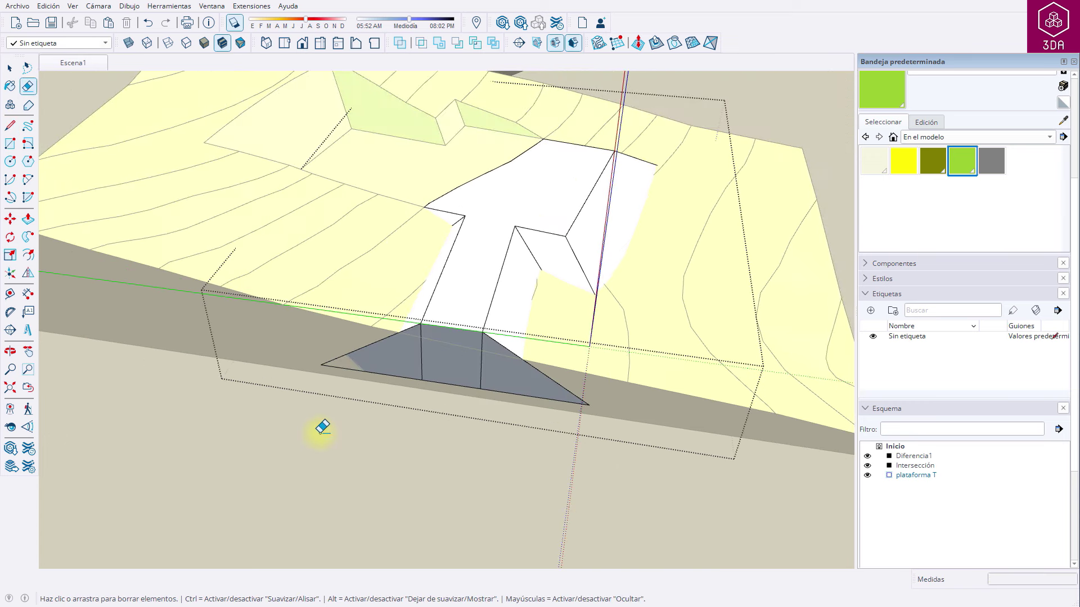
key(space)
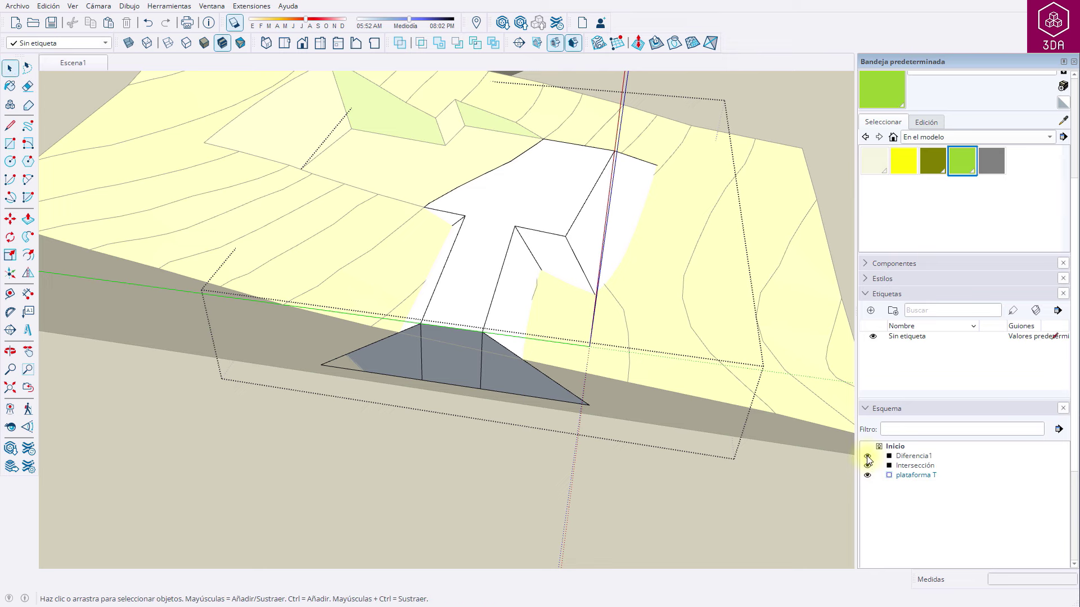
click(867, 456)
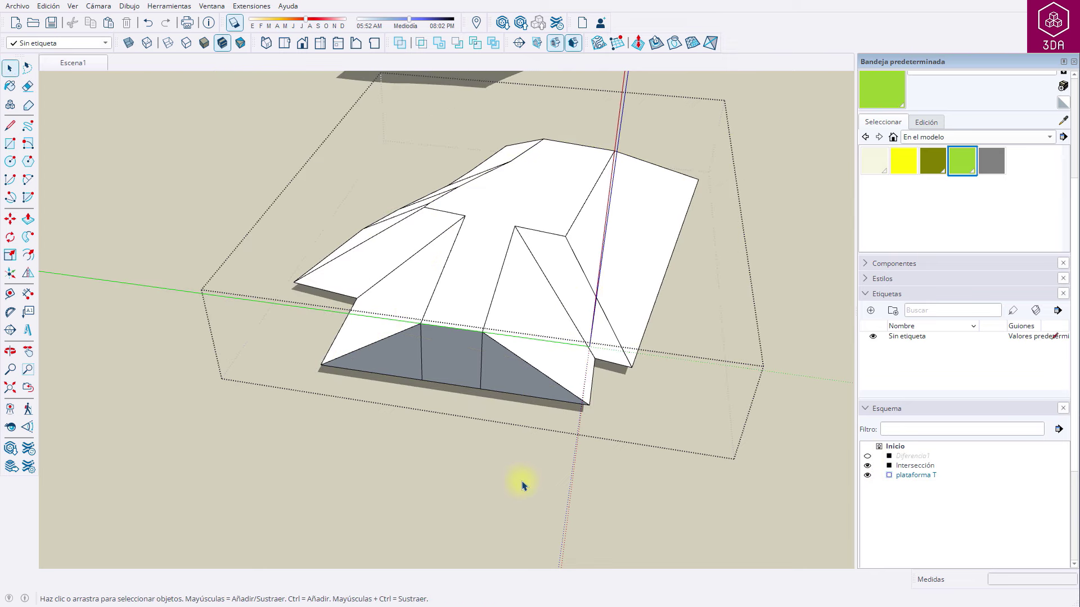
- In X-ray view from below, erase the stray inner edges and walls under plataforma T
mouse_move(519, 441)
middle_down()
mouse_move(562, 164)
mouse_move(501, 273)
mouse_move(593, 289)
mouse_move(663, 331)
mouse_move(579, 285)
mouse_move(417, 256)
middle_up()
mouse_move(336, 247)
middle_down()
mouse_move(356, 236)
mouse_move(445, 287)
middle_up()
click(128, 43)
key(e)
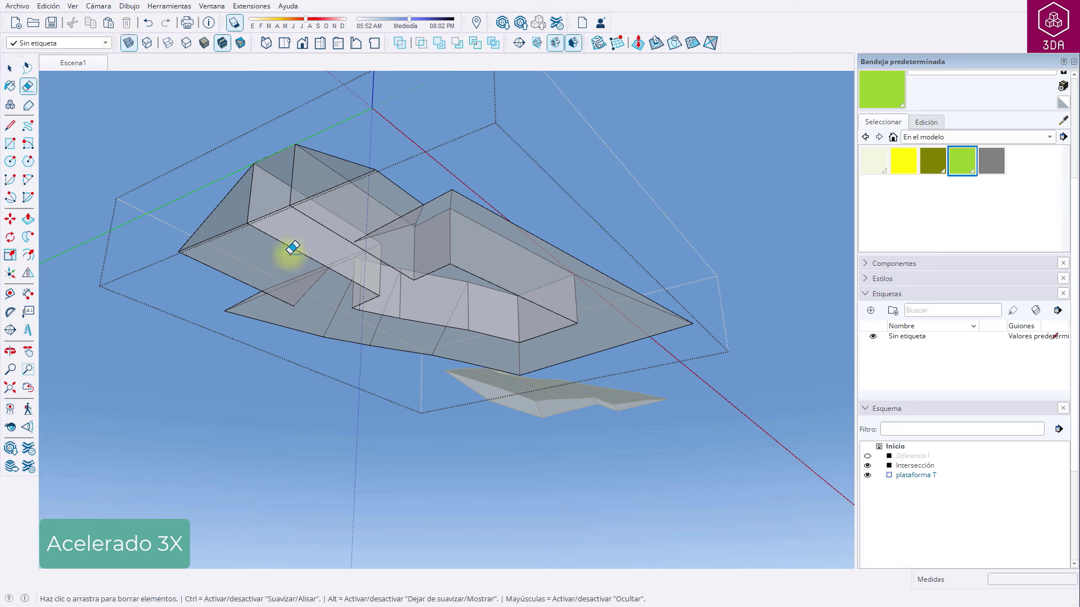
mouse_move(309, 209)
mouse_down()
mouse_move(373, 212)
mouse_move(294, 306)
mouse_move(313, 294)
mouse_move(525, 337)
mouse_up()
middle_drag(526, 337, 559, 339)
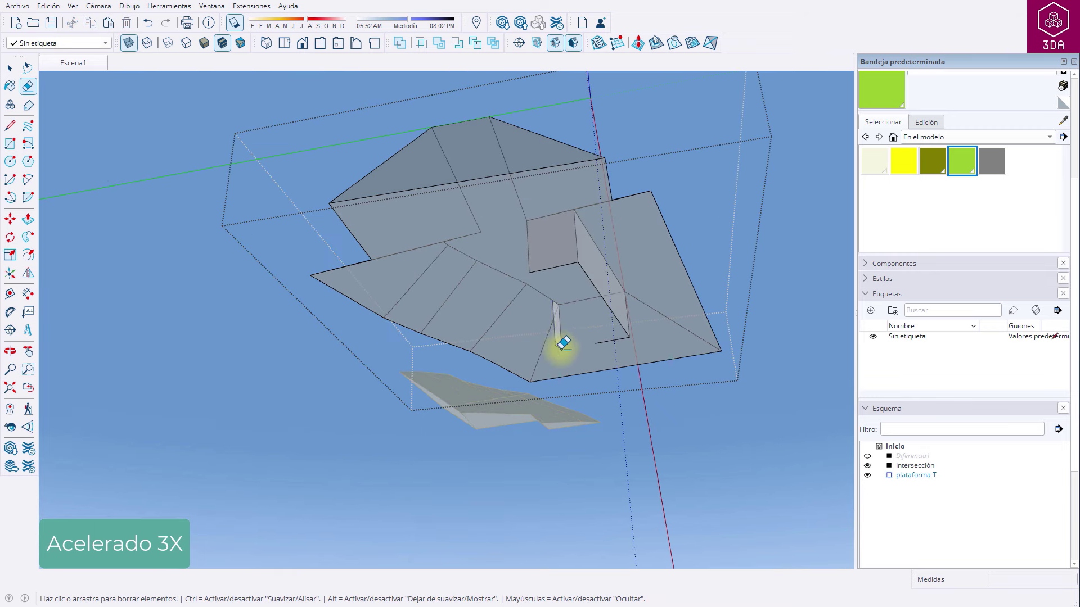
drag(559, 339, 634, 322)
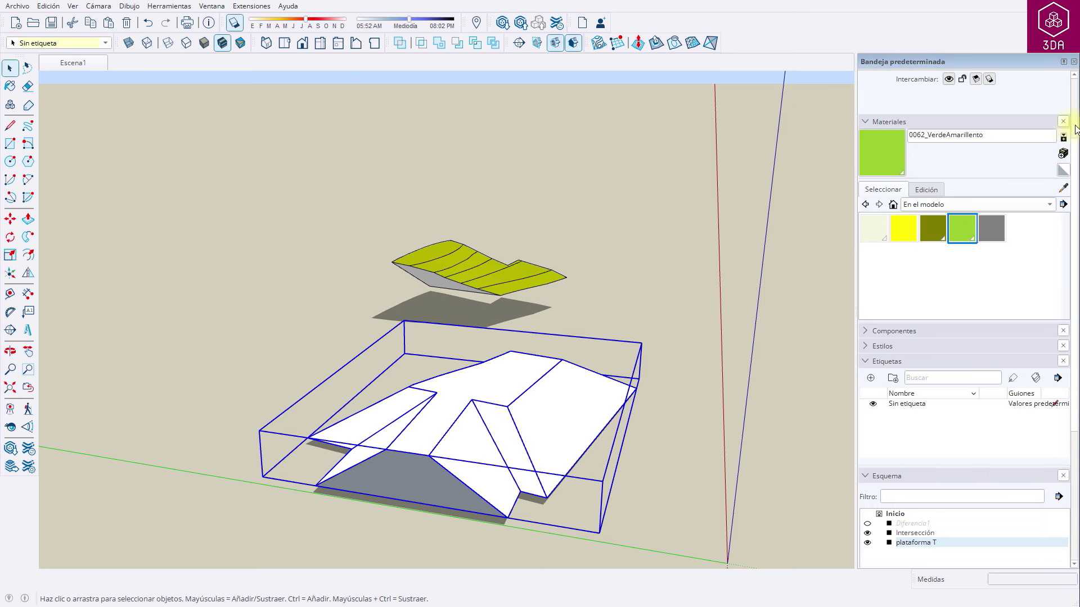
- Paint the plataforma T solid group (4692,06 m³) with the yellow material
scroll(1074, 129, up, 3)
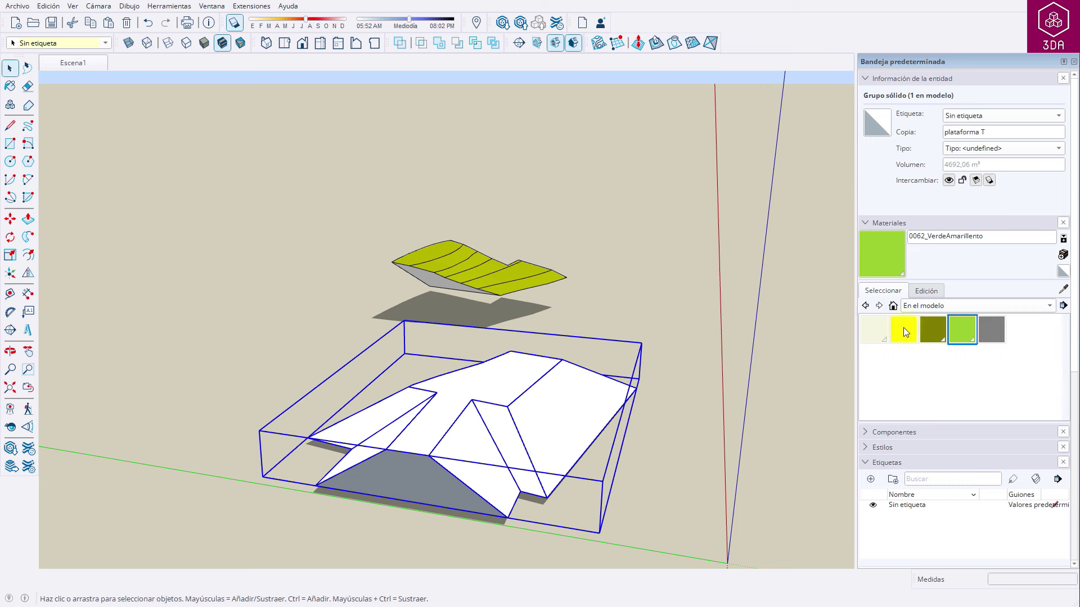
click(904, 330)
click(484, 369)
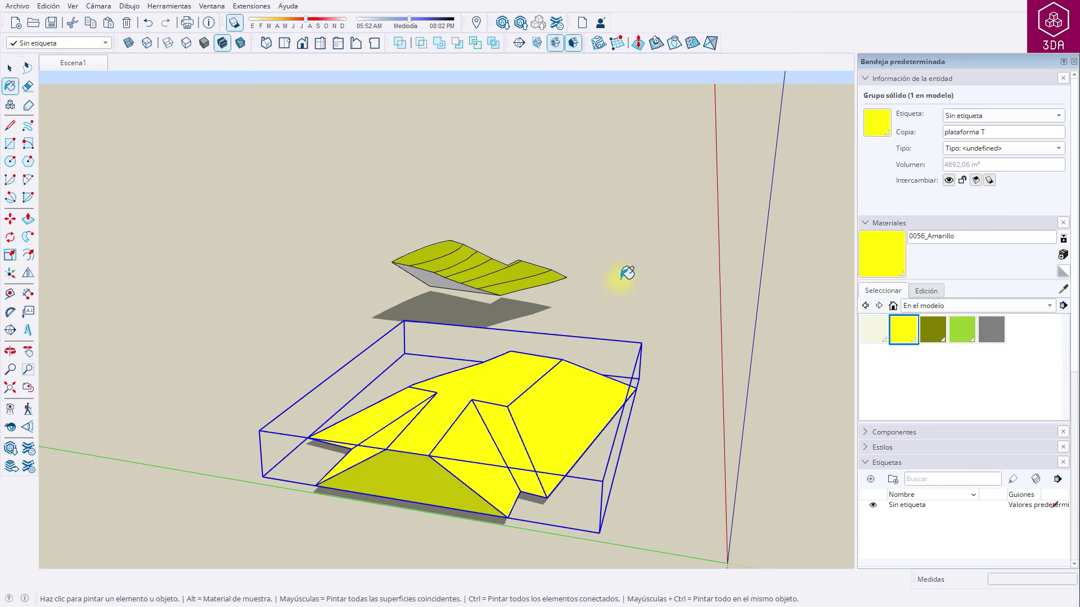
- Unhide the Diferencia1 terrain in the Outliner and select it
key(space)
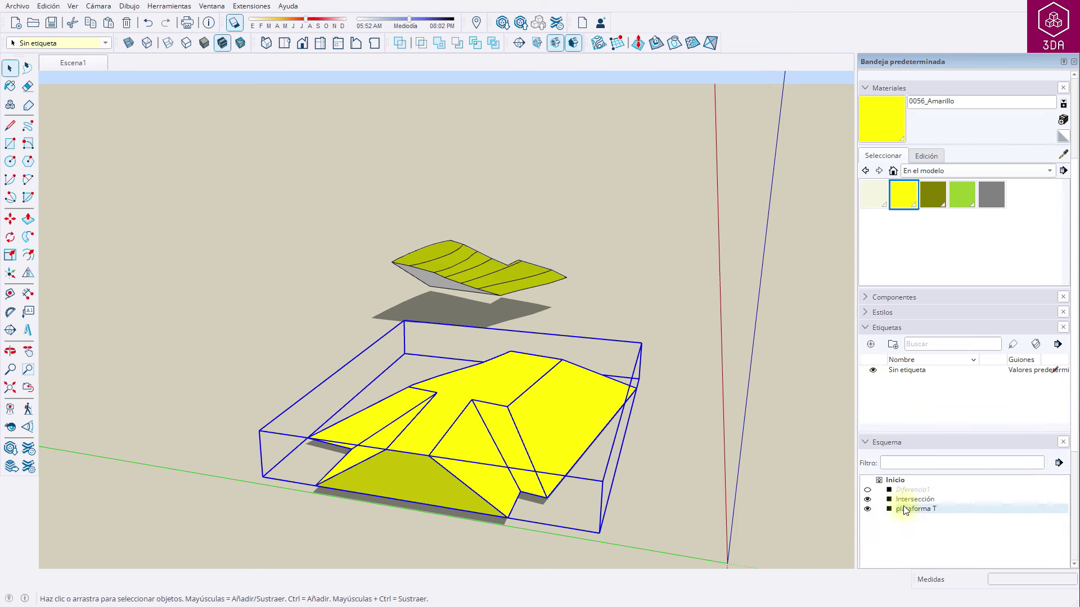
click(867, 491)
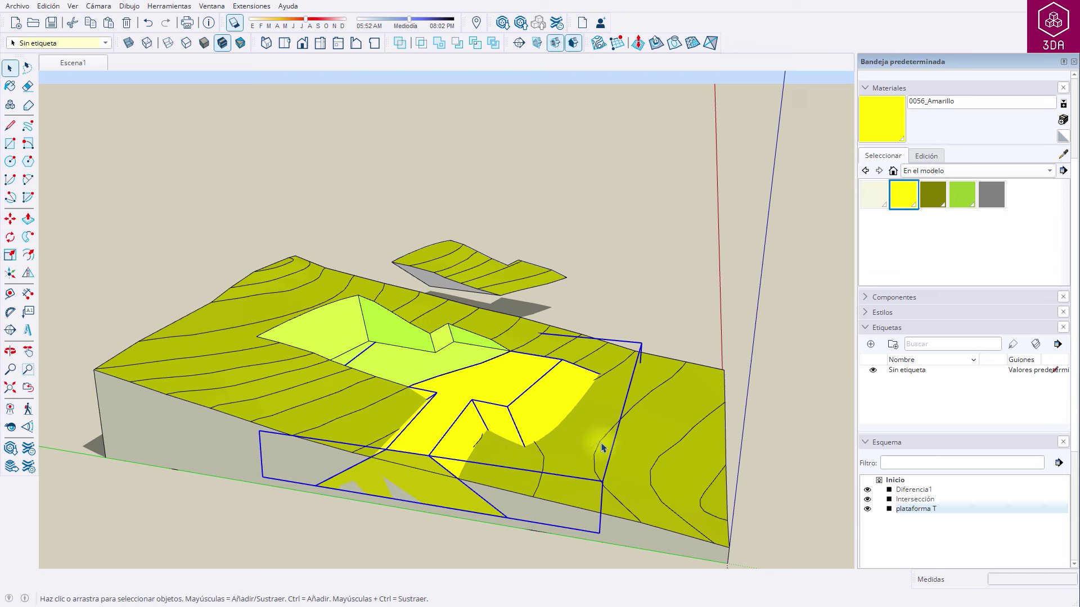
click(614, 455)
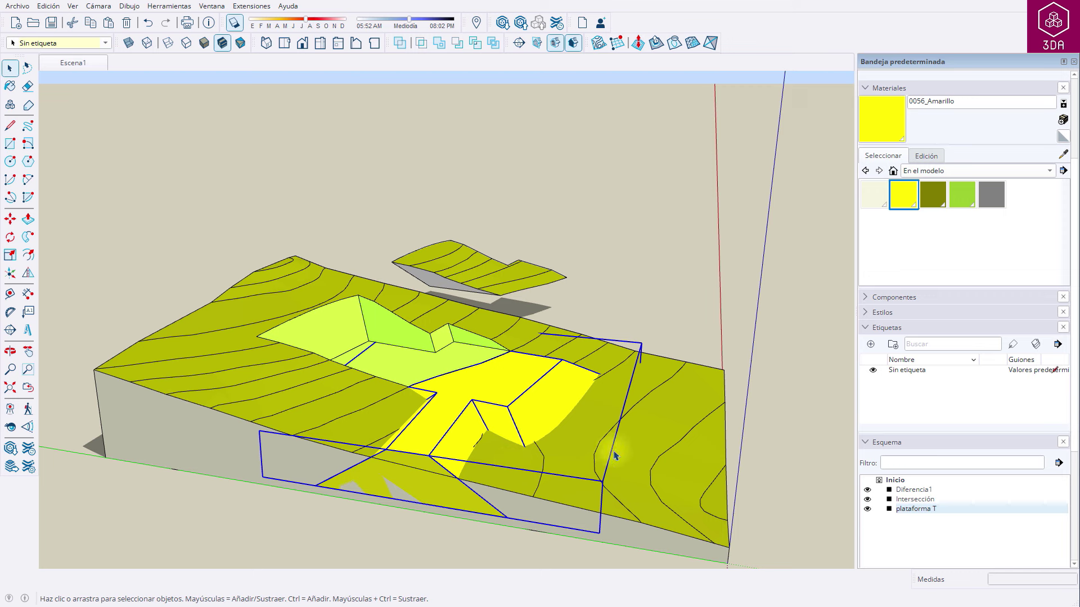
click(681, 401)
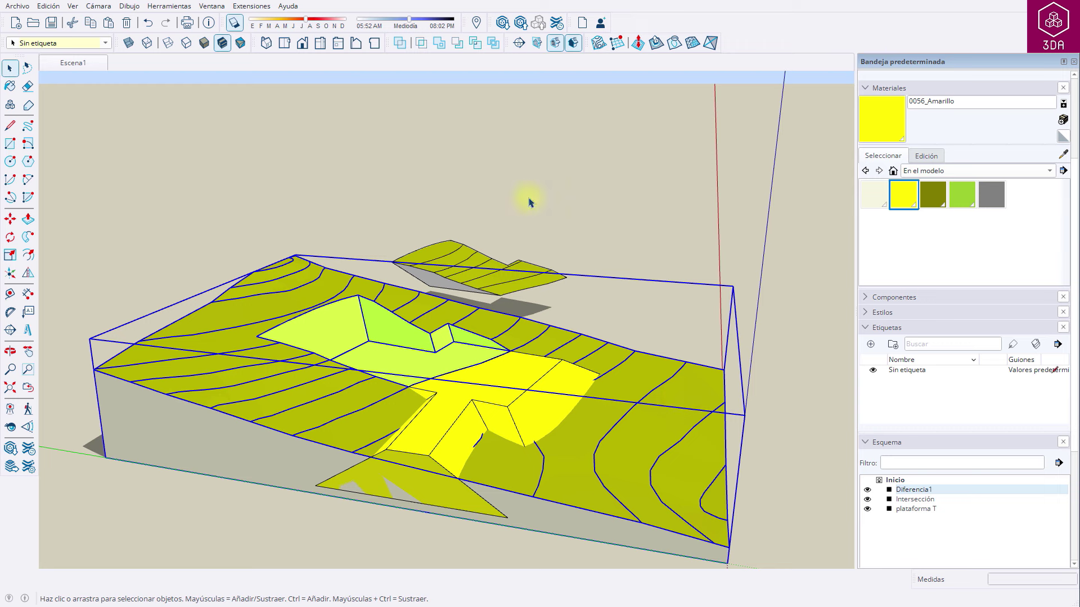
- Trim the terrain solid with the yellow platform solid
click(474, 44)
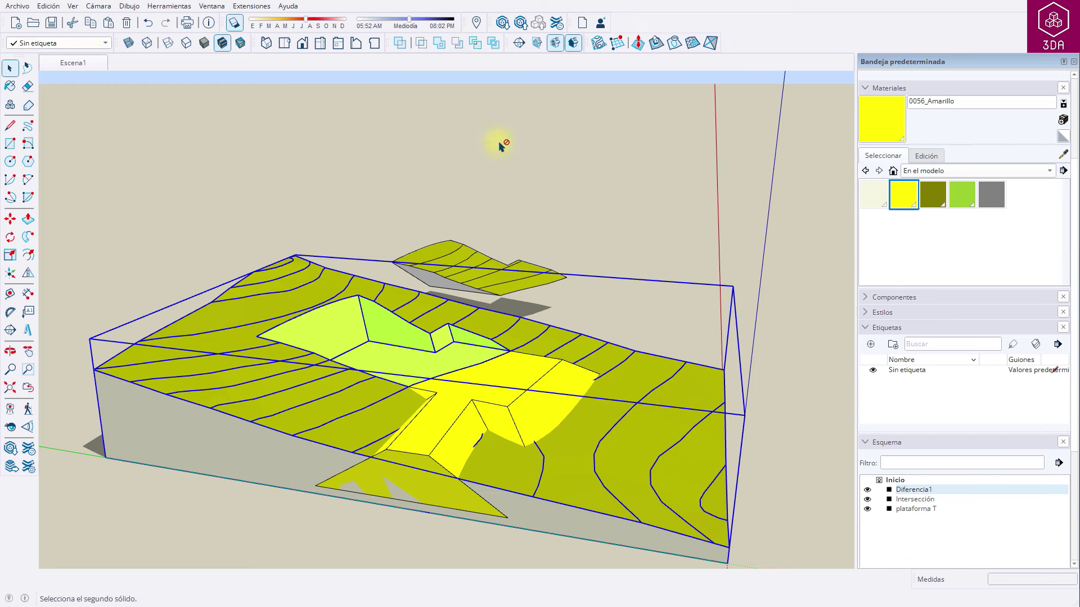
click(523, 382)
key(space)
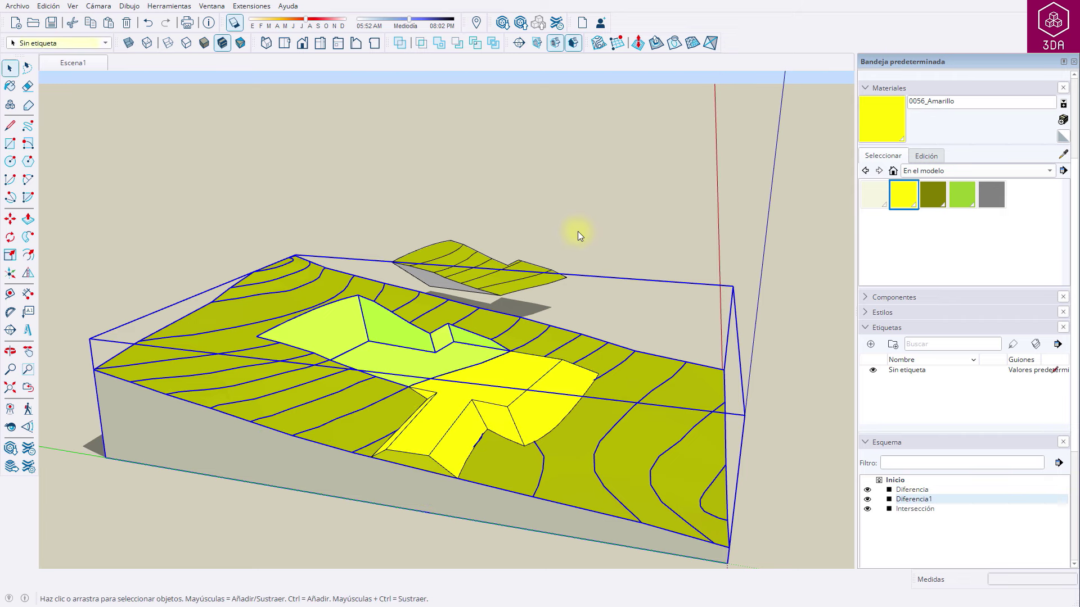
click(580, 234)
- Orbit to the yellow Diferencia pad and open its group for editing
middle_drag(584, 441, 471, 448)
click(442, 425)
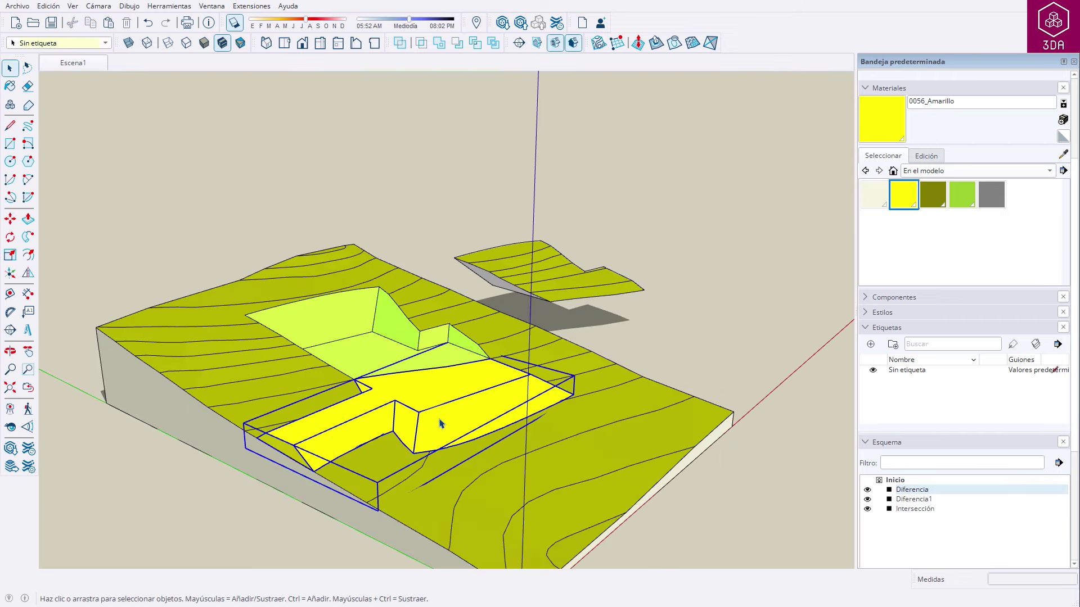
click(685, 533)
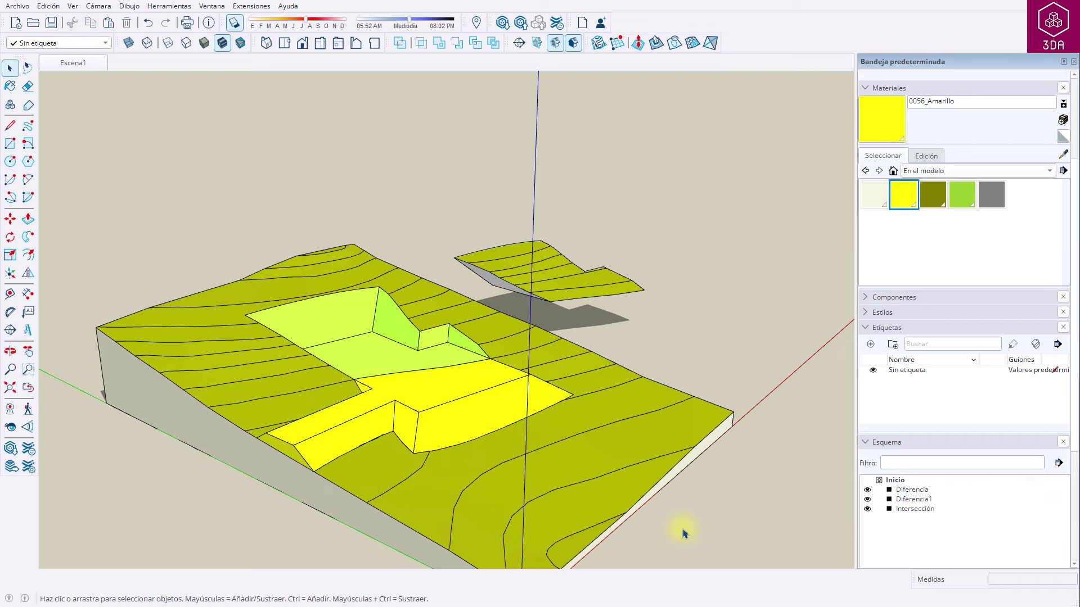
mouse_move(683, 519)
middle_down()
mouse_move(531, 395)
mouse_move(490, 449)
mouse_move(539, 424)
middle_up()
scroll(534, 427, up, 3)
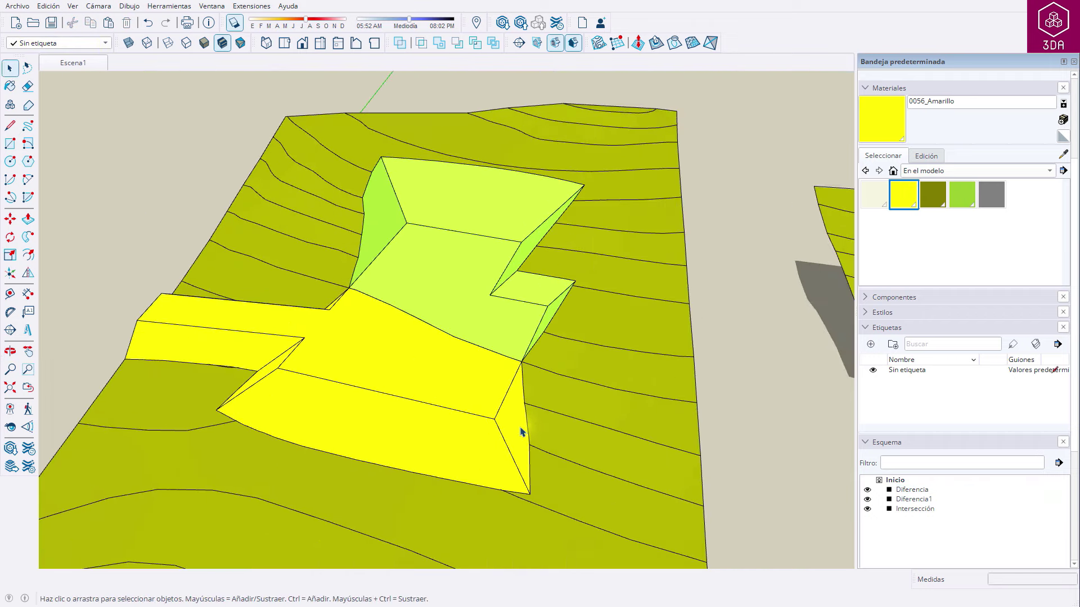
middle_drag(451, 426, 388, 417)
scroll(446, 416, up, 2)
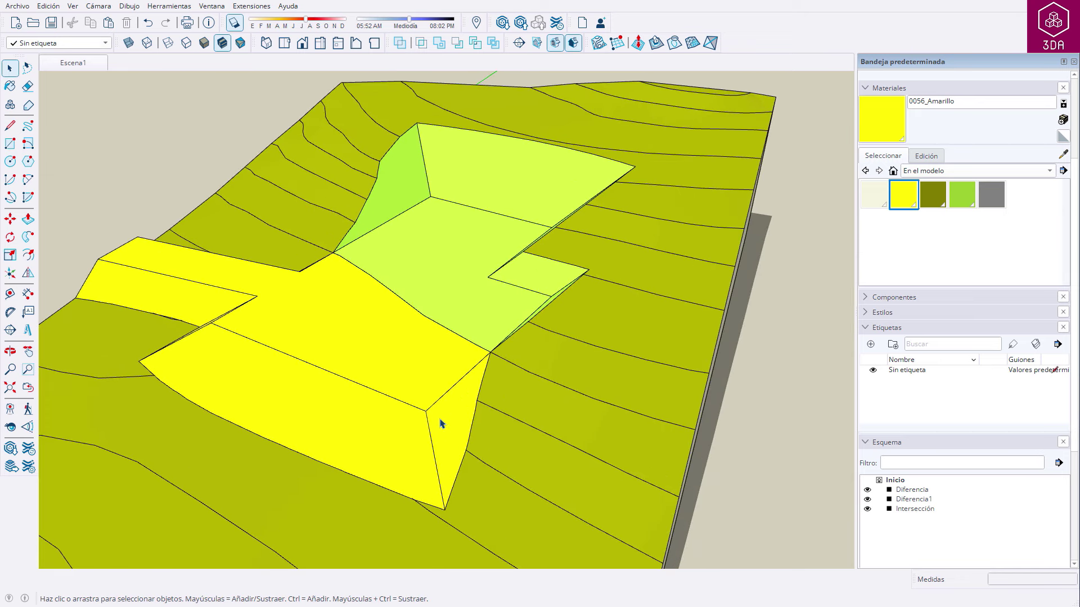
double_click(441, 423)
key(l)
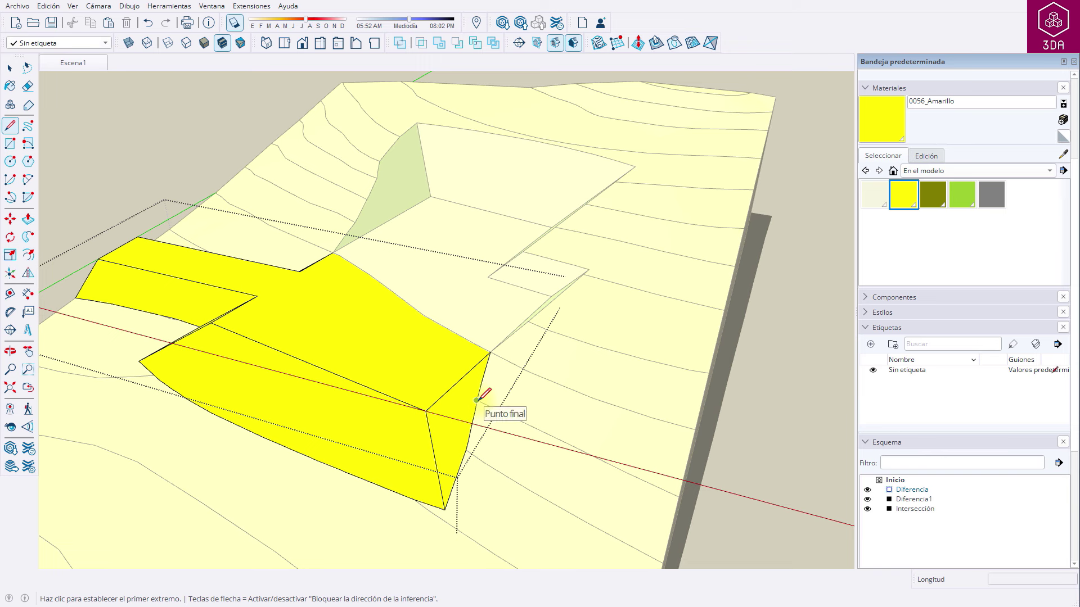
- Draw edges across the yellow Diferencia group's sloped faces to split them into strips
click(477, 400)
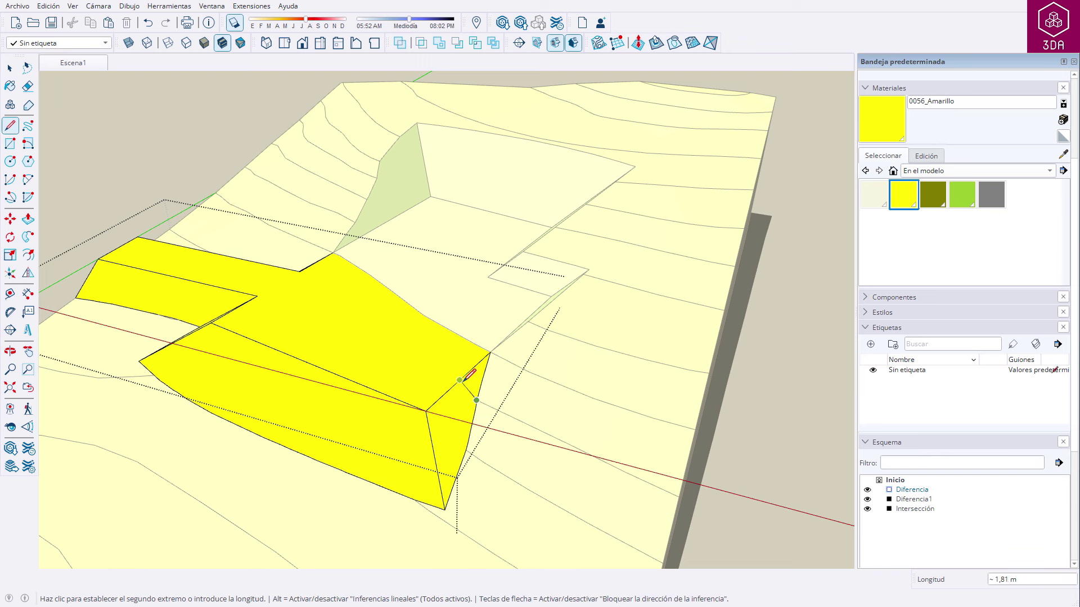
scroll(434, 441, up, 2)
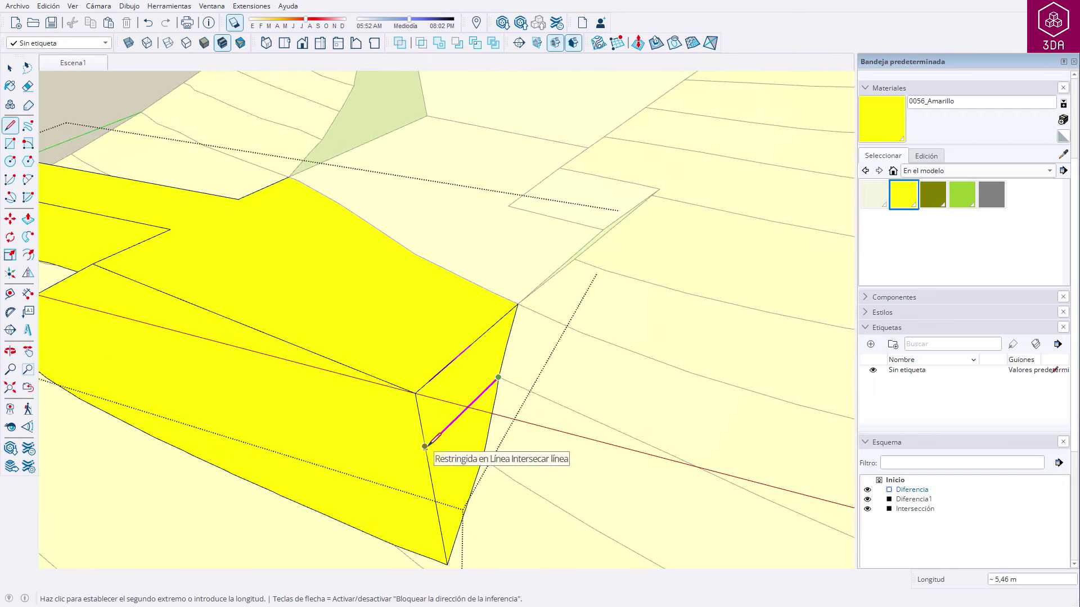
click(431, 443)
click(426, 448)
mouse_move(361, 400)
middle_down()
mouse_move(573, 481)
mouse_move(602, 450)
middle_up()
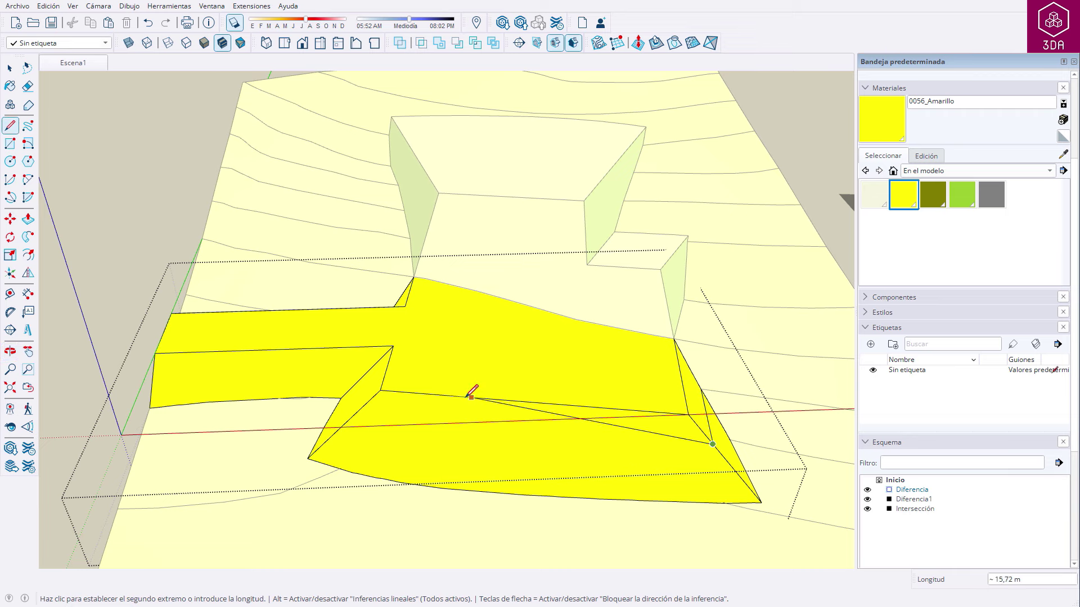
click(355, 414)
mouse_move(356, 404)
middle_down()
mouse_move(619, 414)
mouse_move(548, 415)
middle_up()
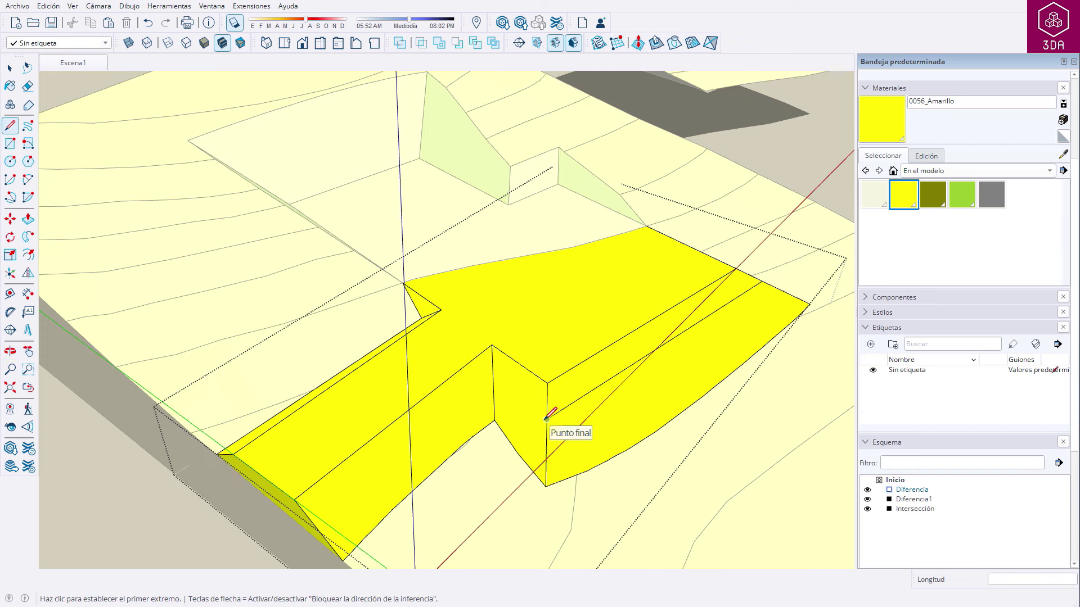
click(547, 419)
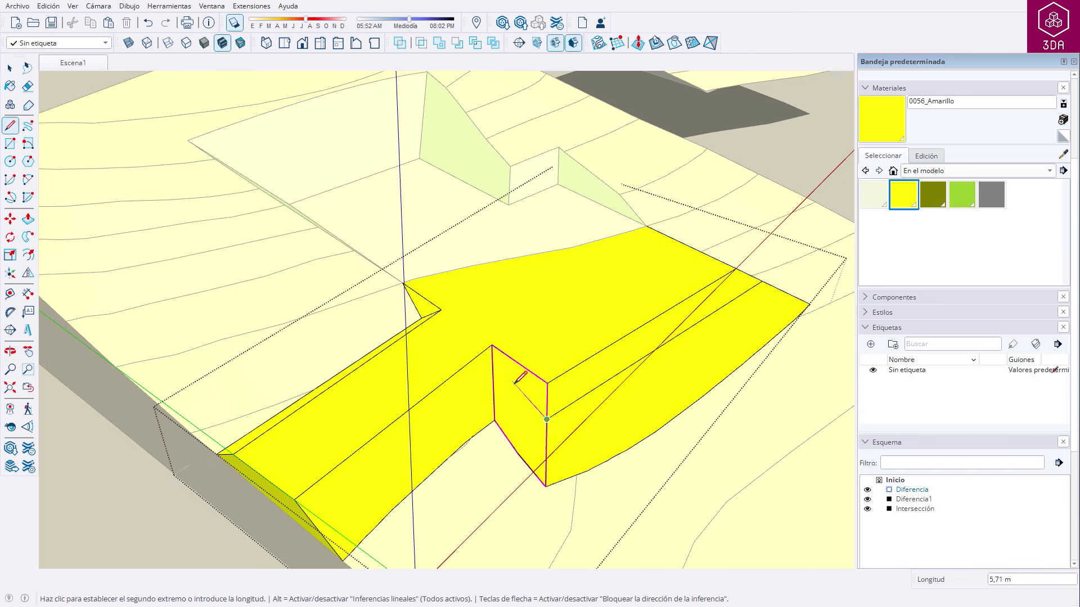
middle_drag(524, 363, 397, 269)
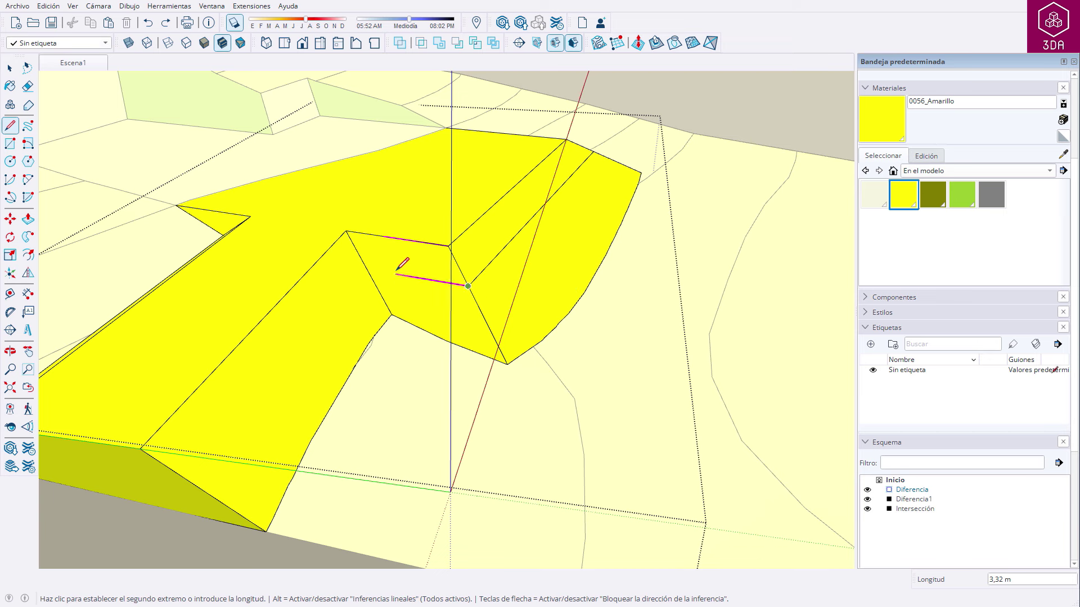
click(367, 270)
click(367, 269)
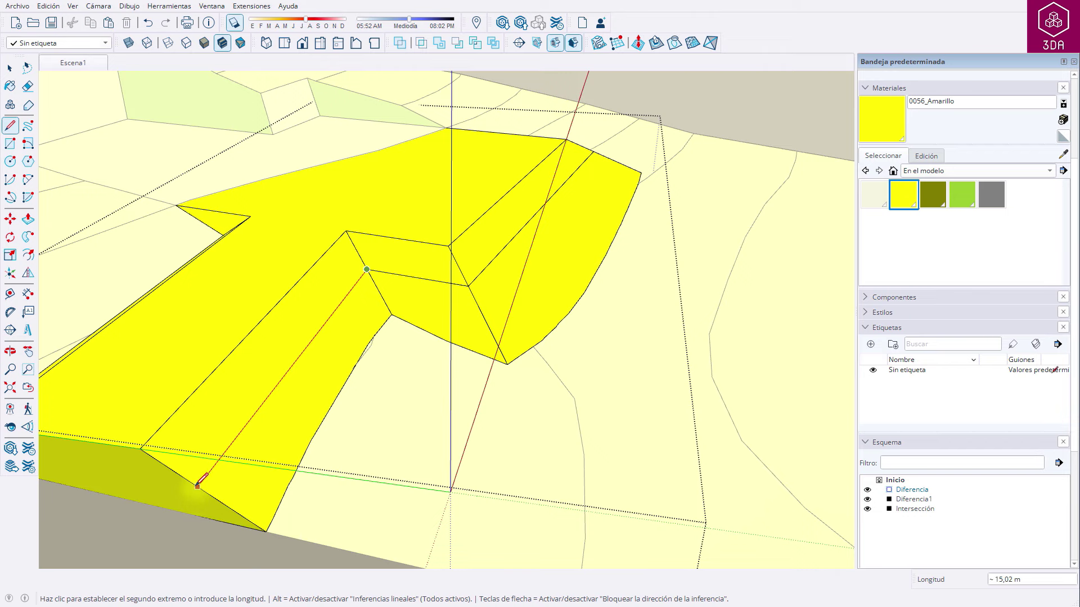
key(Escape)
- Abandon the last line, leave the group, and select the yellow Diferencia solid
key(space)
mouse_move(612, 272)
middle_down()
mouse_move(451, 313)
mouse_move(629, 343)
middle_up()
key(l)
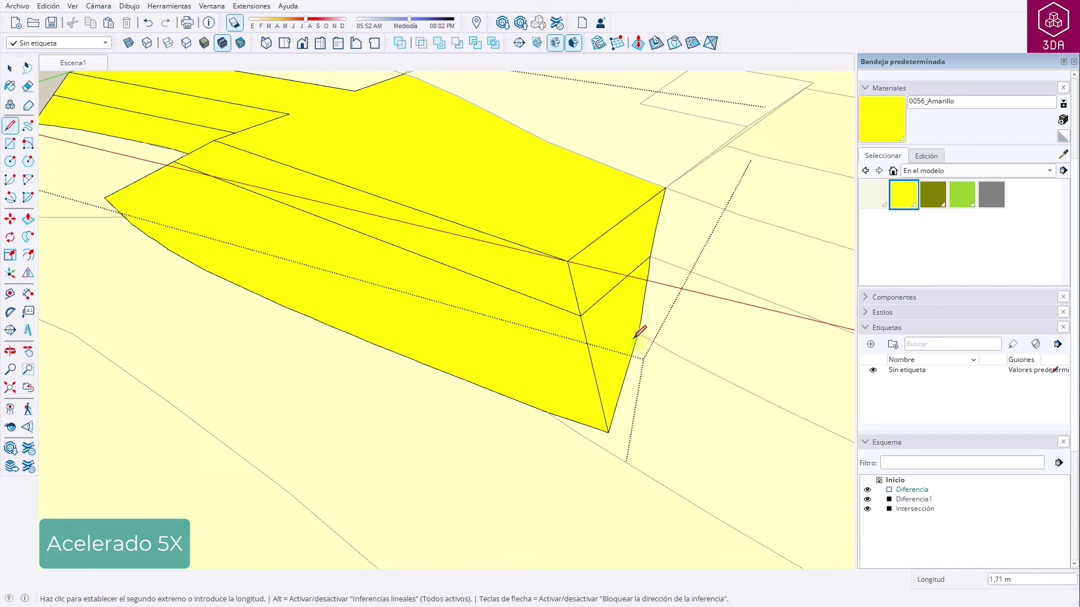
middle_drag(591, 358, 663, 398)
click(574, 242)
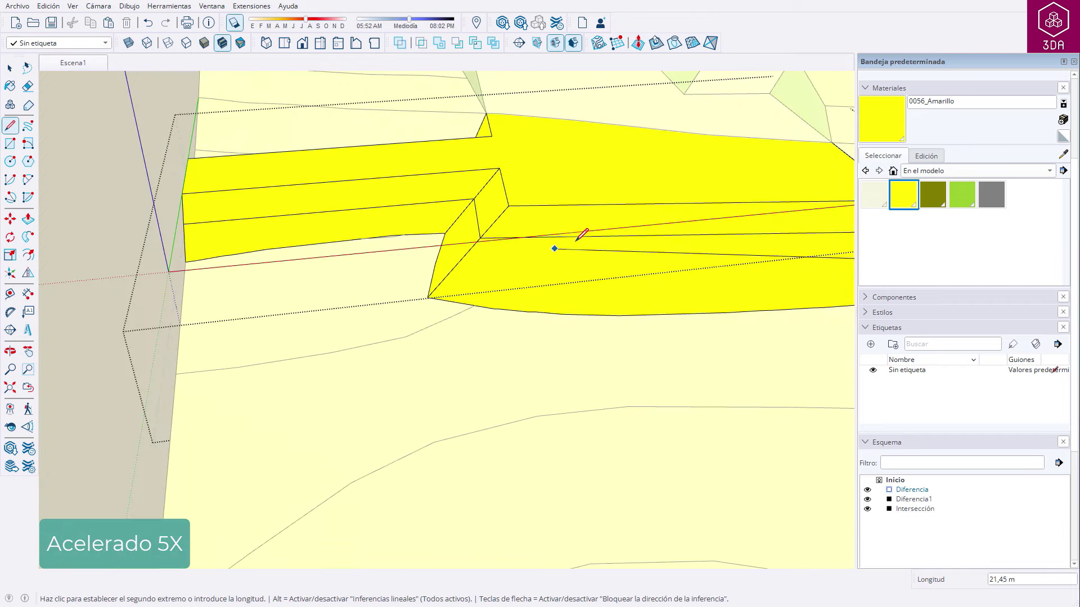
middle_drag(449, 251, 463, 227)
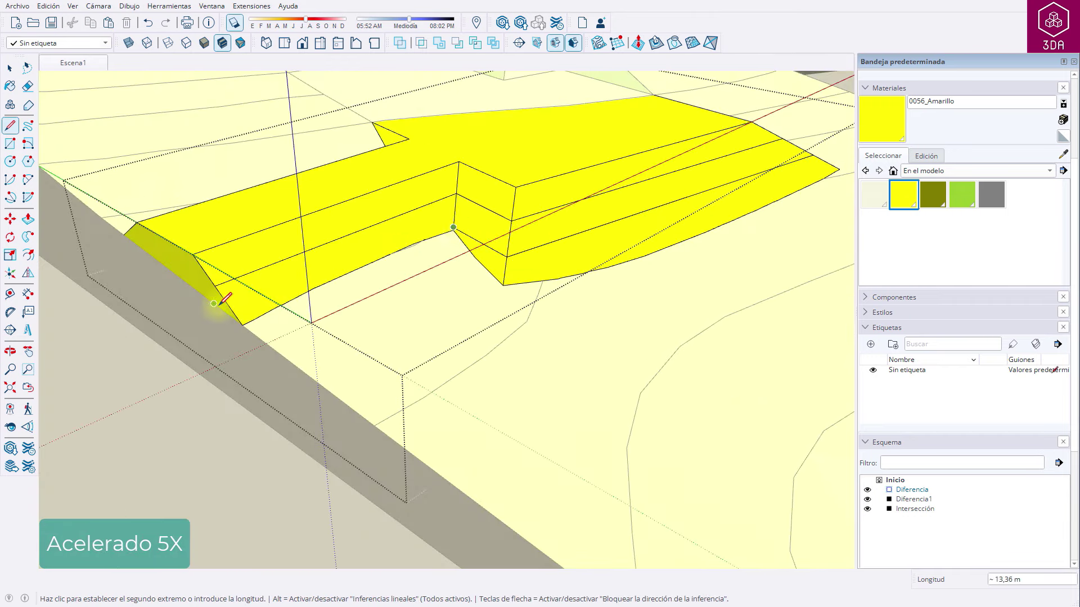
key(space)
middle_drag(812, 374, 554, 366)
key(l)
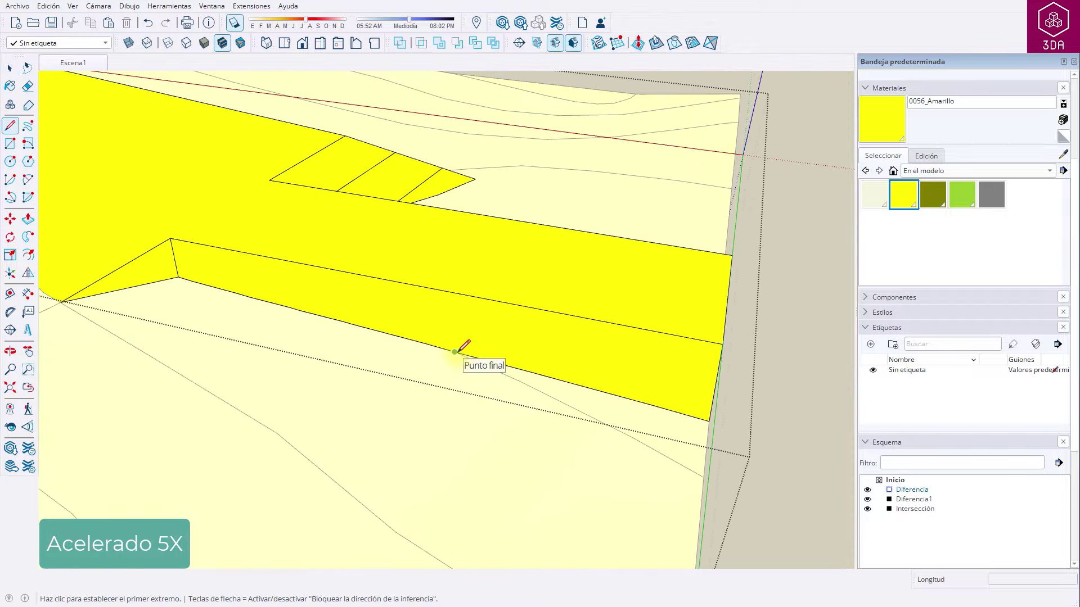
key(space)
middle_drag(716, 397, 384, 392)
scroll(382, 397, down, 5)
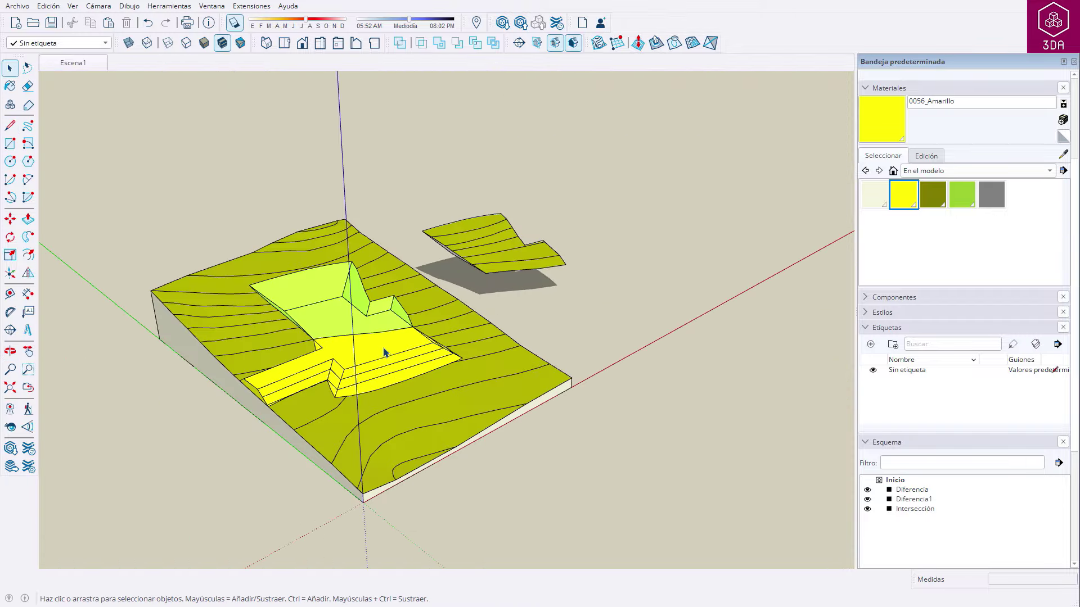
click(386, 353)
- Copy the yellow fill solid beside the terrain, then select the Intersección cut solid (1073,82 m³)
key(m)
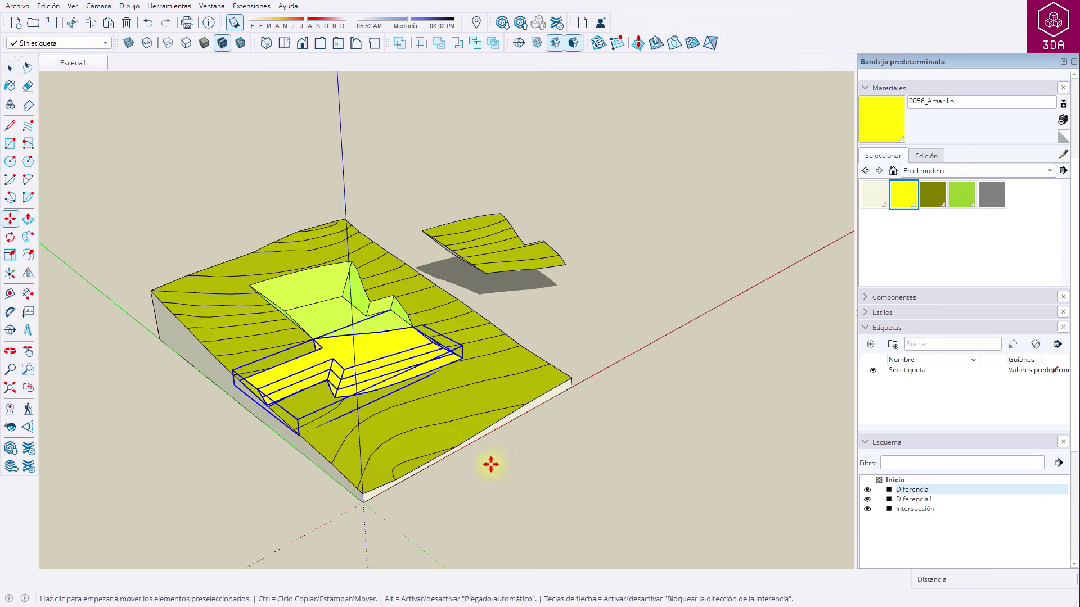
click(476, 485)
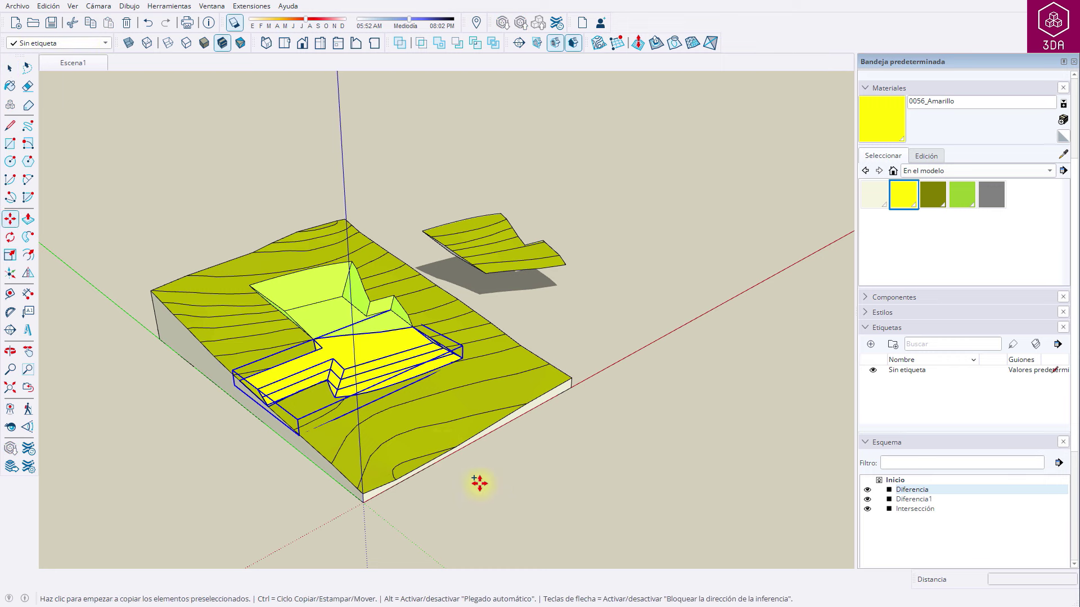
key(ctrl)
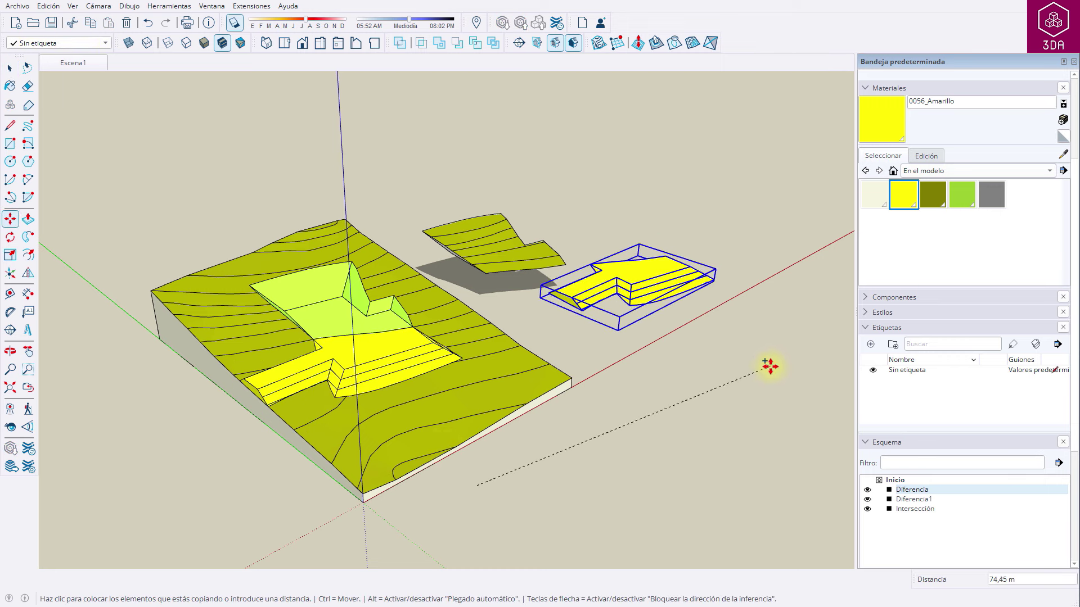
click(770, 366)
key(space)
click(720, 263)
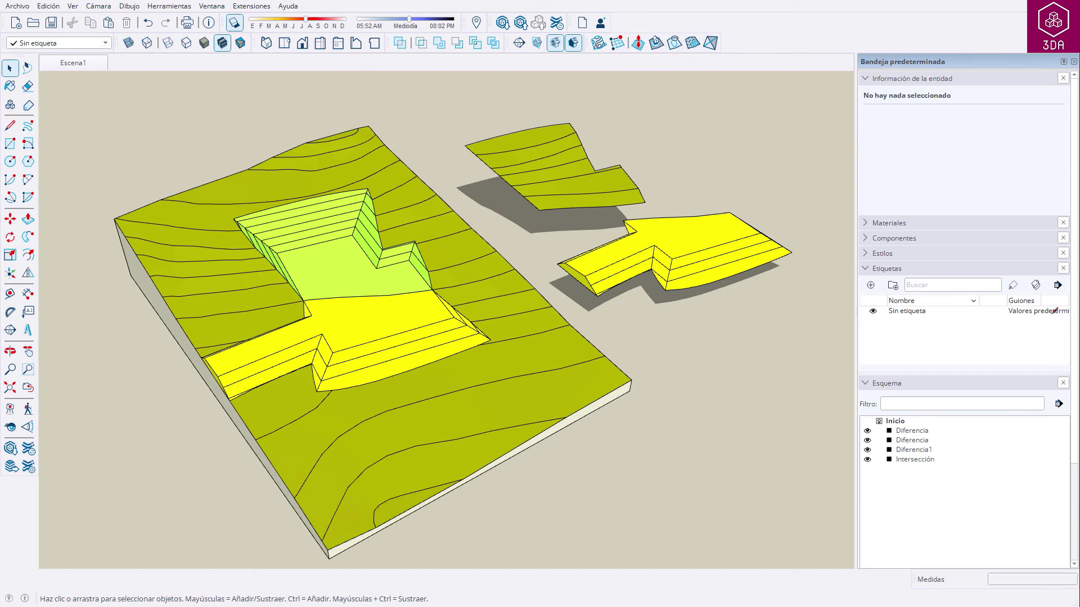
click(567, 161)
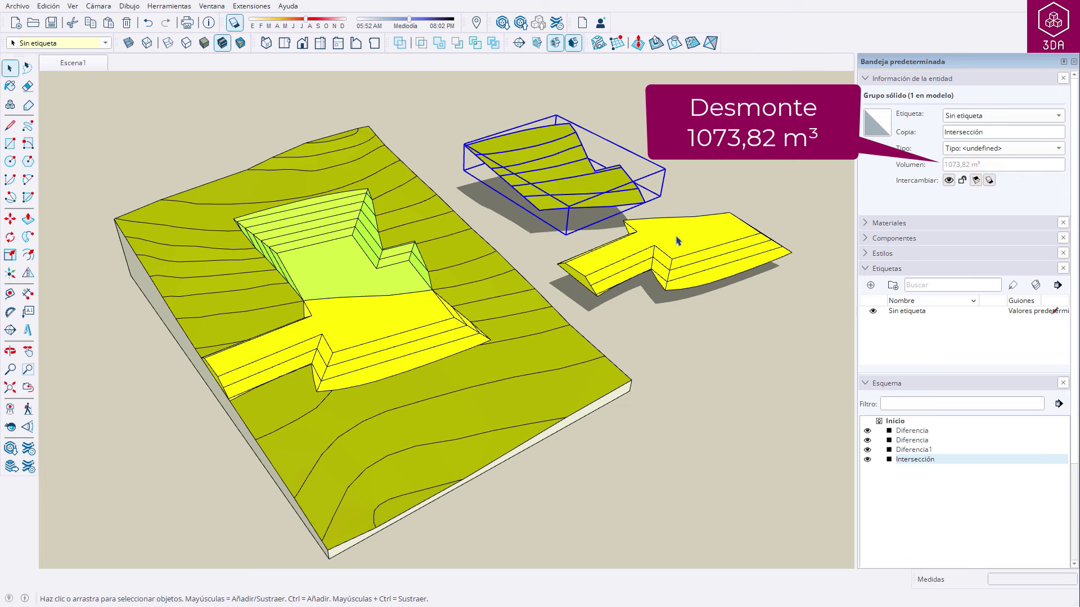
- Select the yellow Diferencia fill solid to read its volume in Entity Info
click(703, 240)
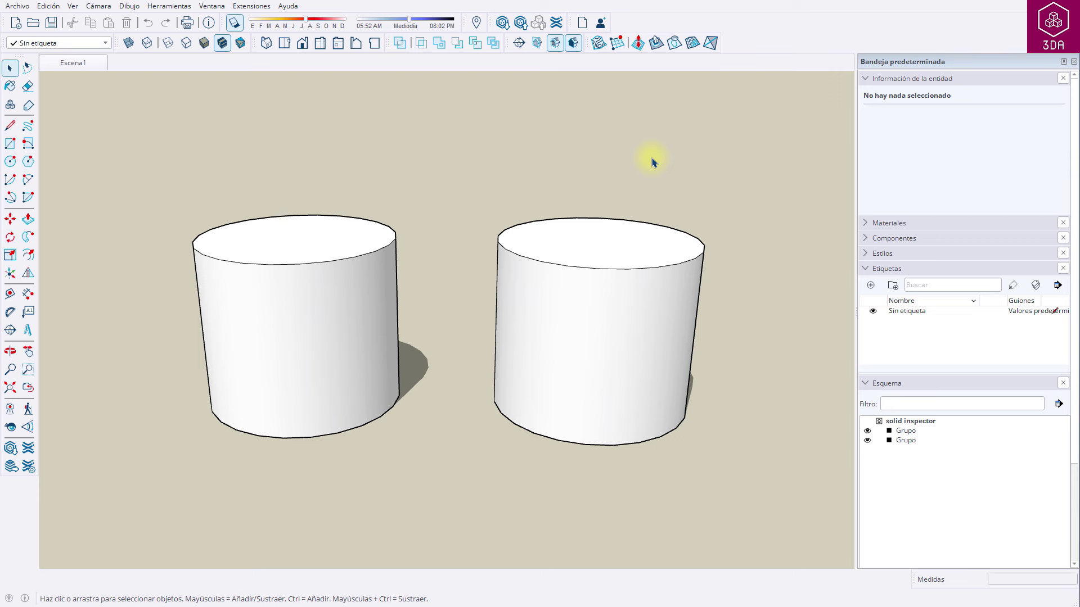
- Search the Extension Warehouse for 'solid' and open the Solid Inspector² page
click(556, 24)
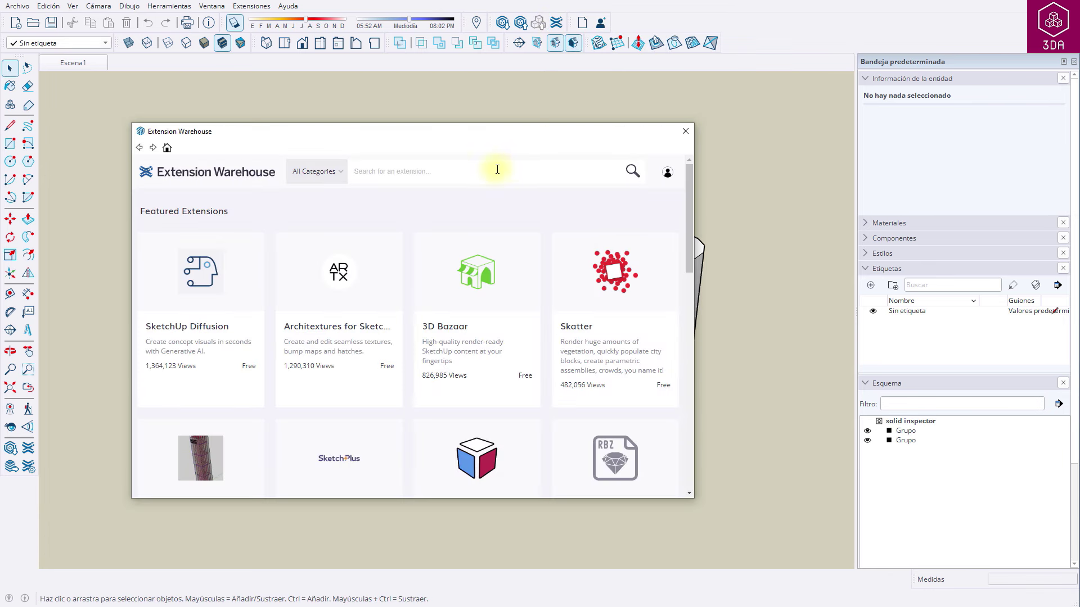
click(492, 171)
text(so)
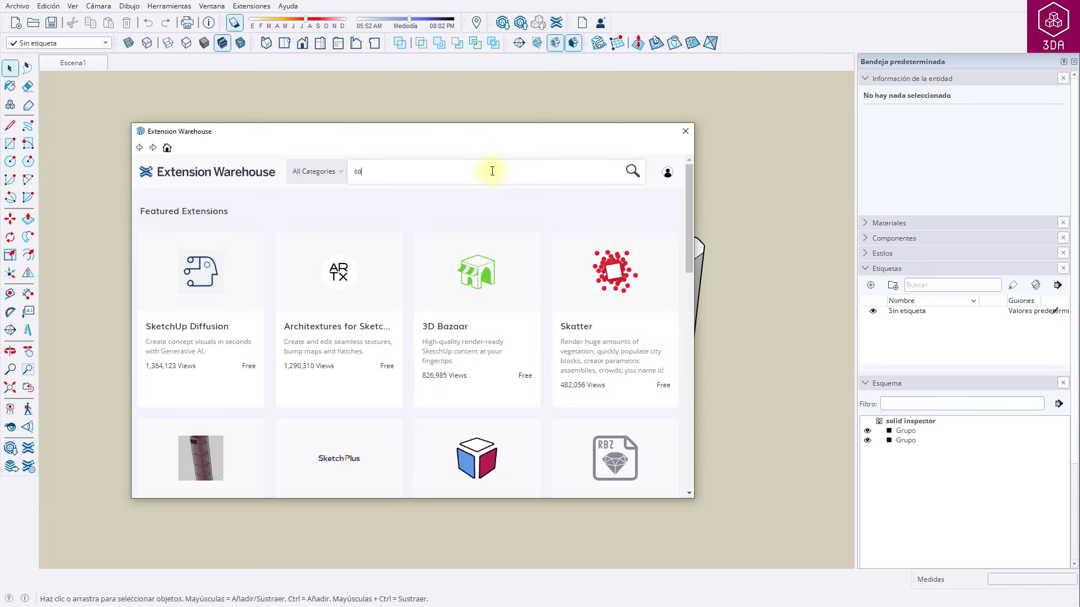
text(lid)
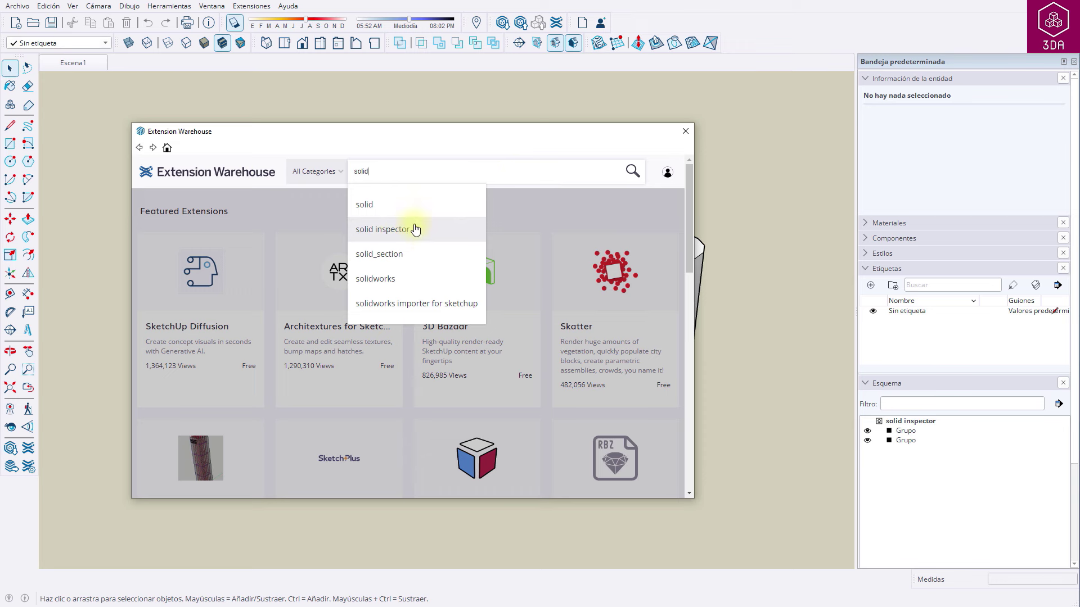
click(397, 237)
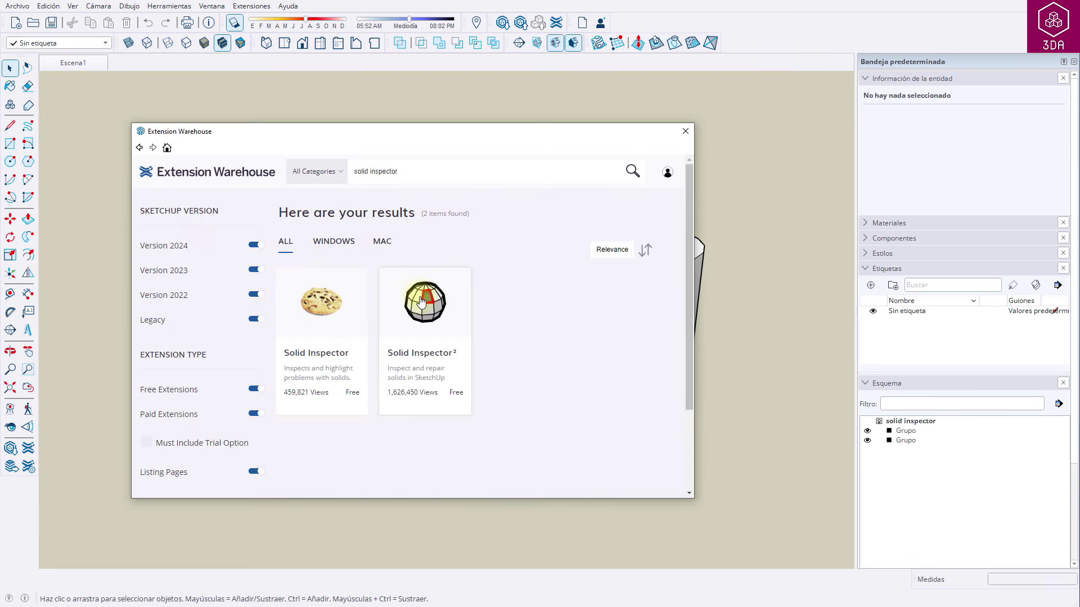
click(422, 301)
scroll(423, 311, down, 2)
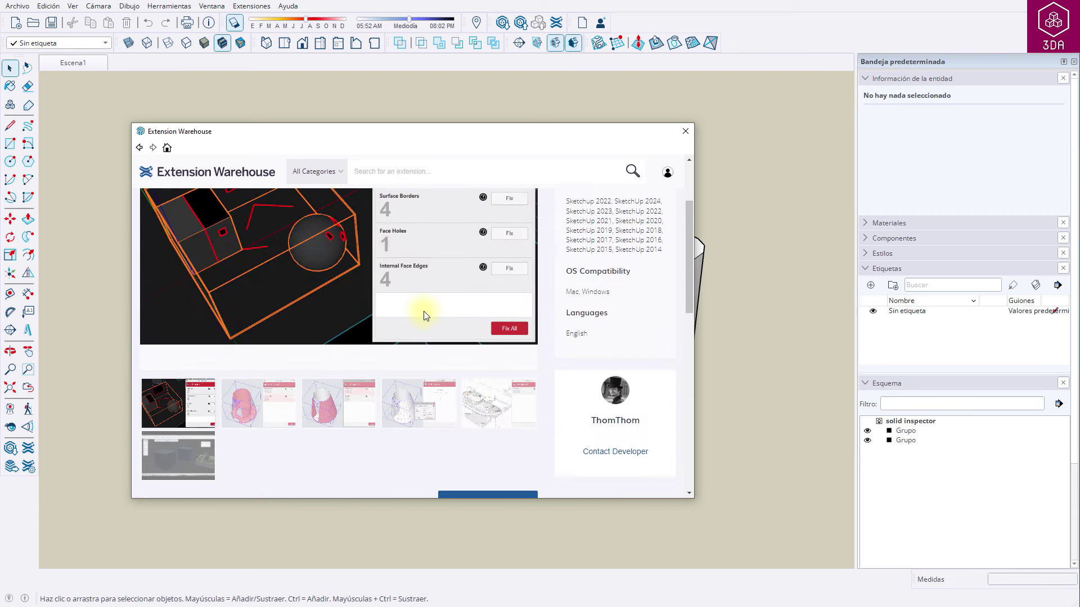
scroll(423, 311, down, 3)
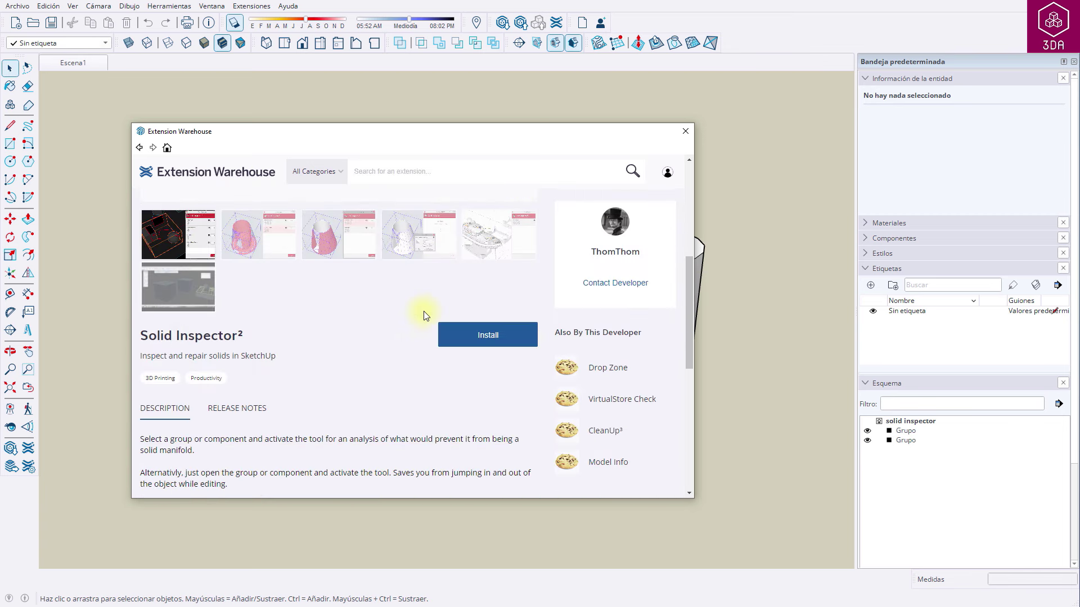
- Install Solid Inspector², accept the success message, and close the Extension Warehouse
click(492, 337)
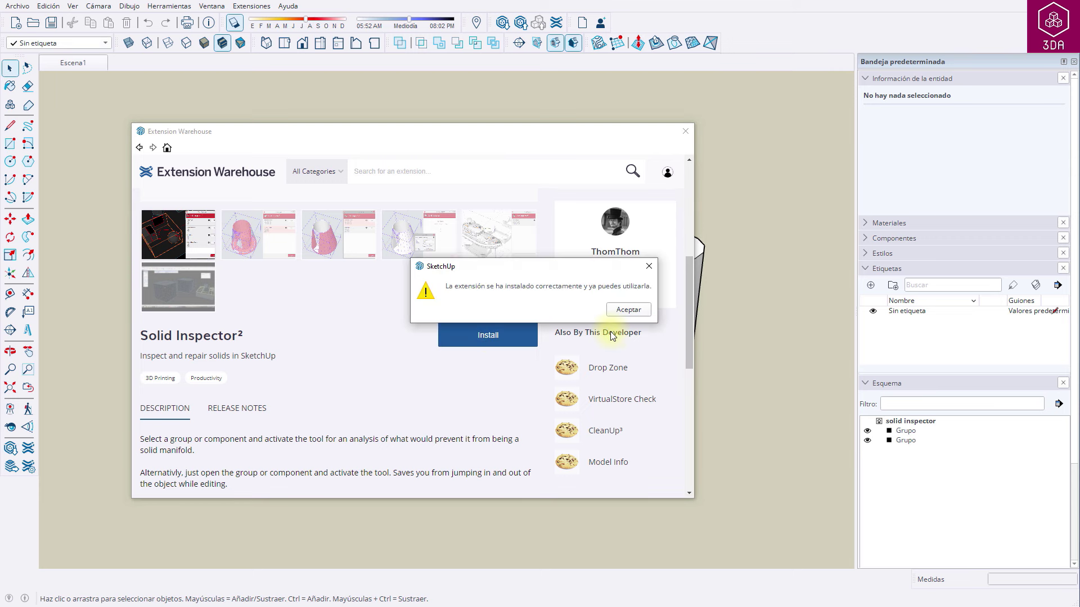
click(630, 310)
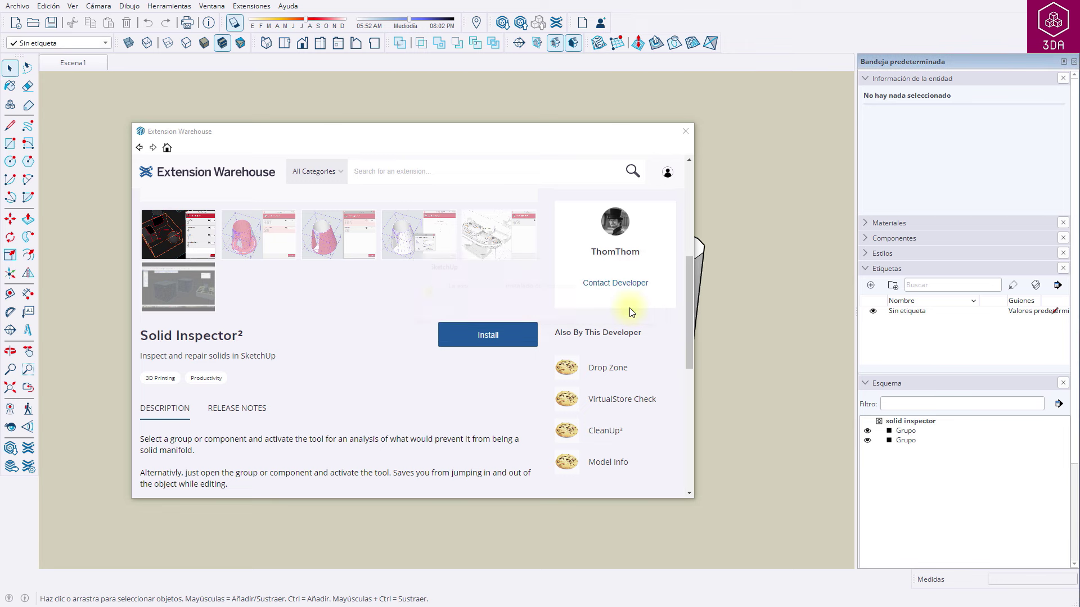
click(686, 132)
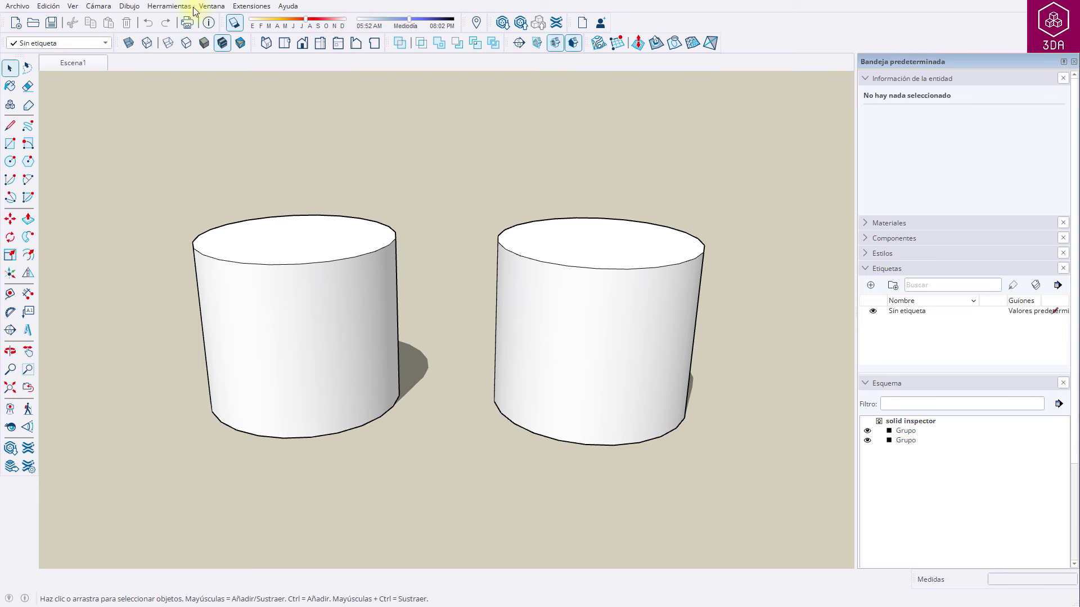
- Check the Herramientas menu and enable the Solid Inspector² toolbar
click(168, 5)
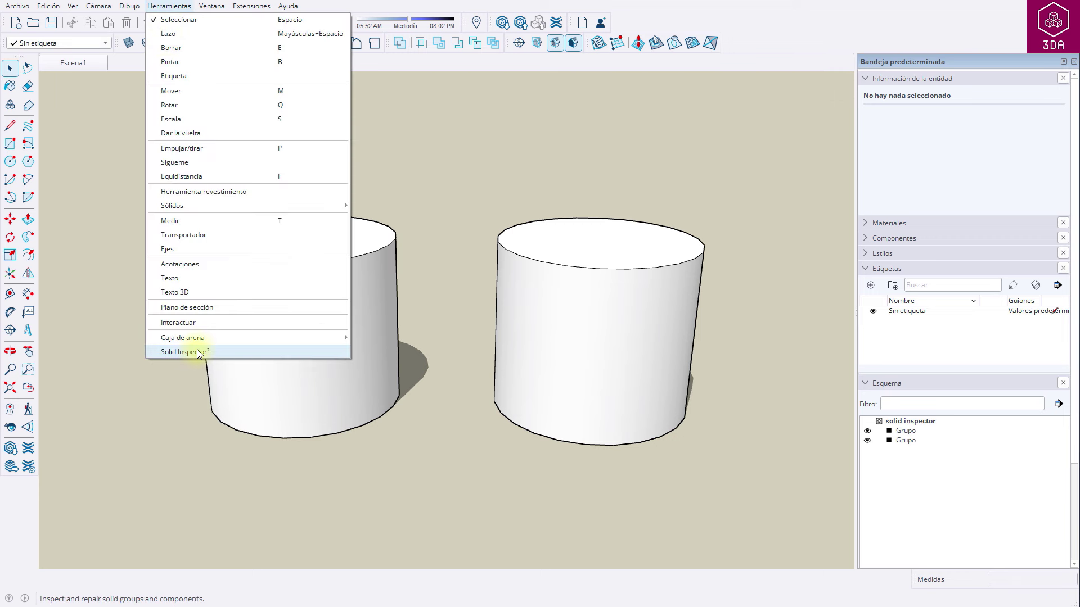
right_click(375, 47)
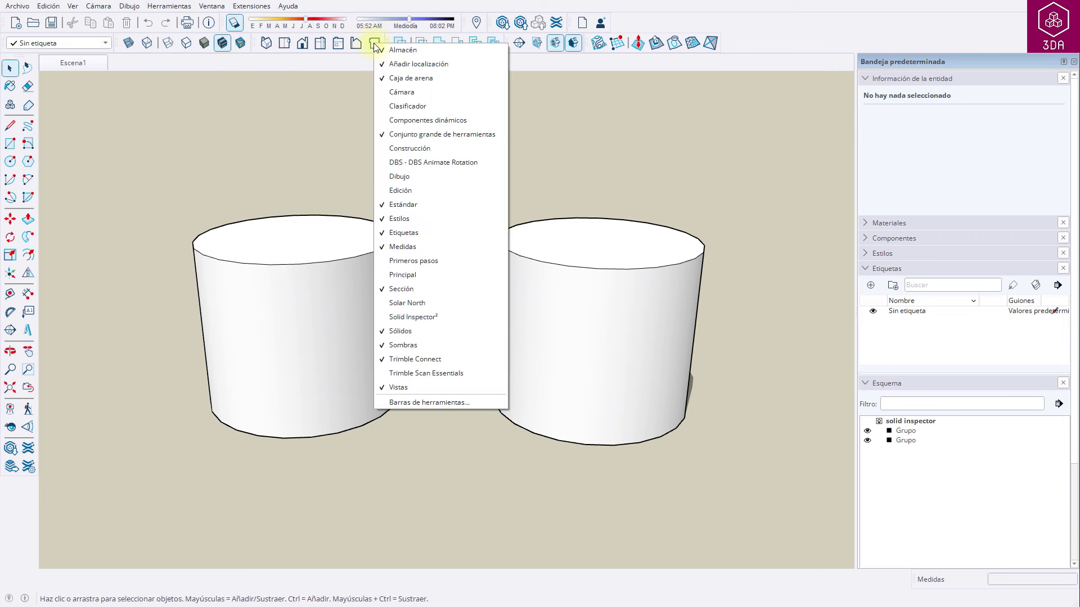
click(415, 317)
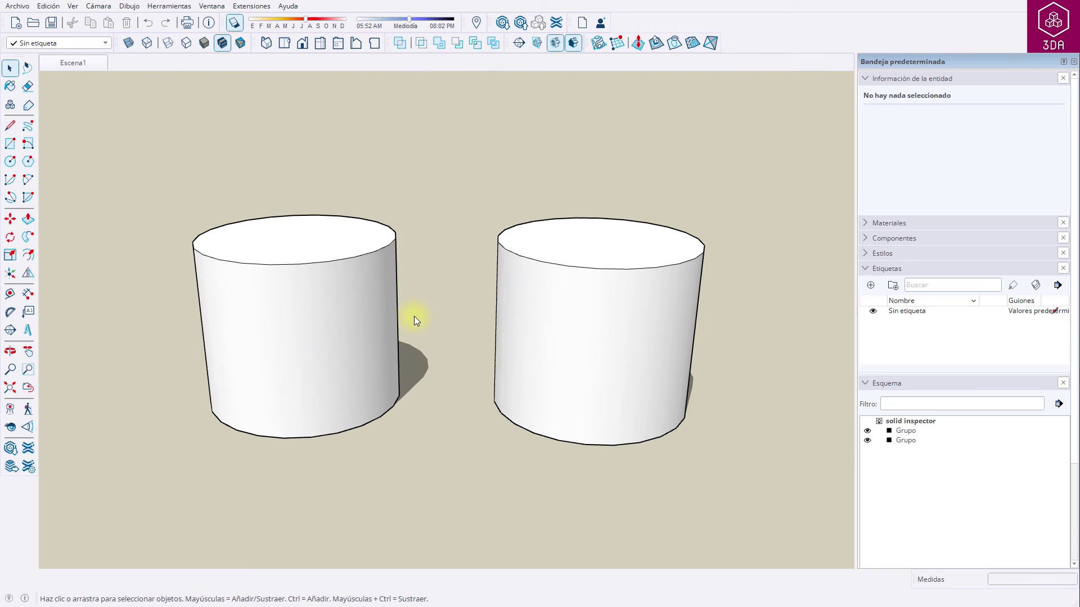
- Select the left cylinder group for inspection
click(329, 241)
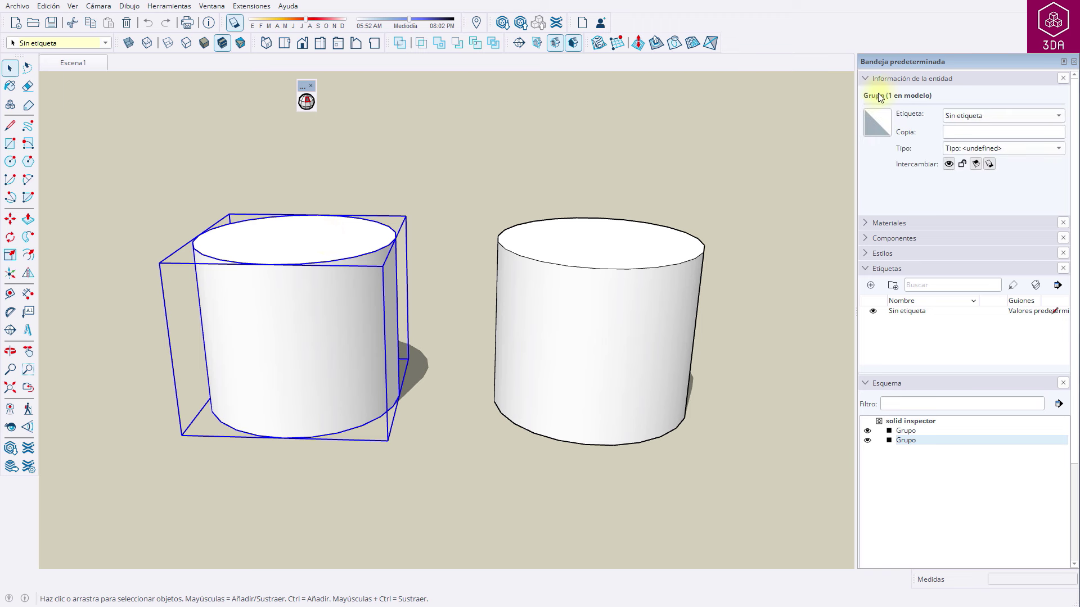
click(630, 250)
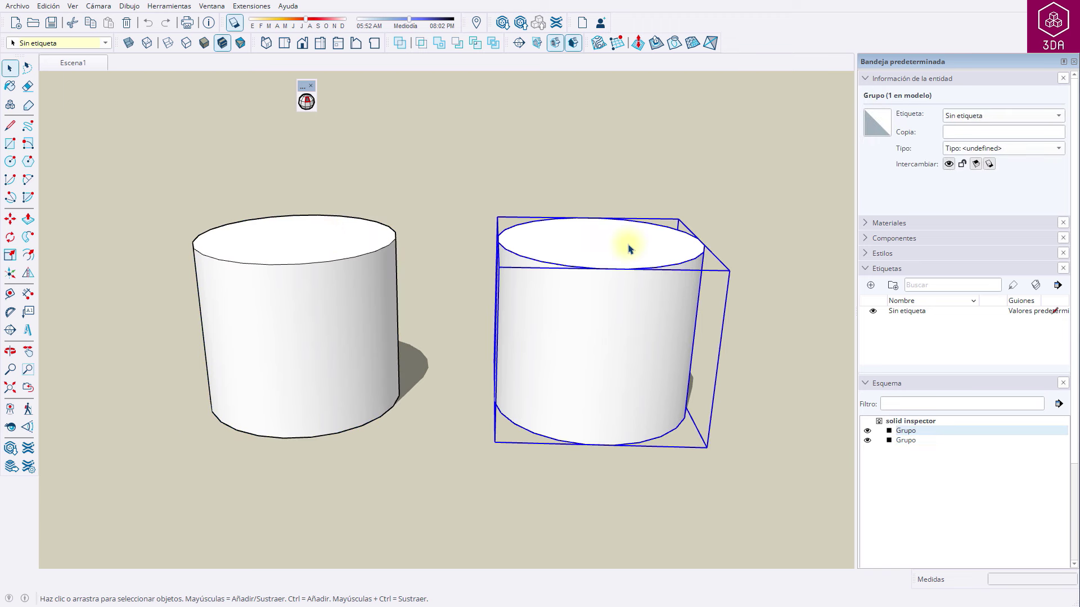
click(568, 178)
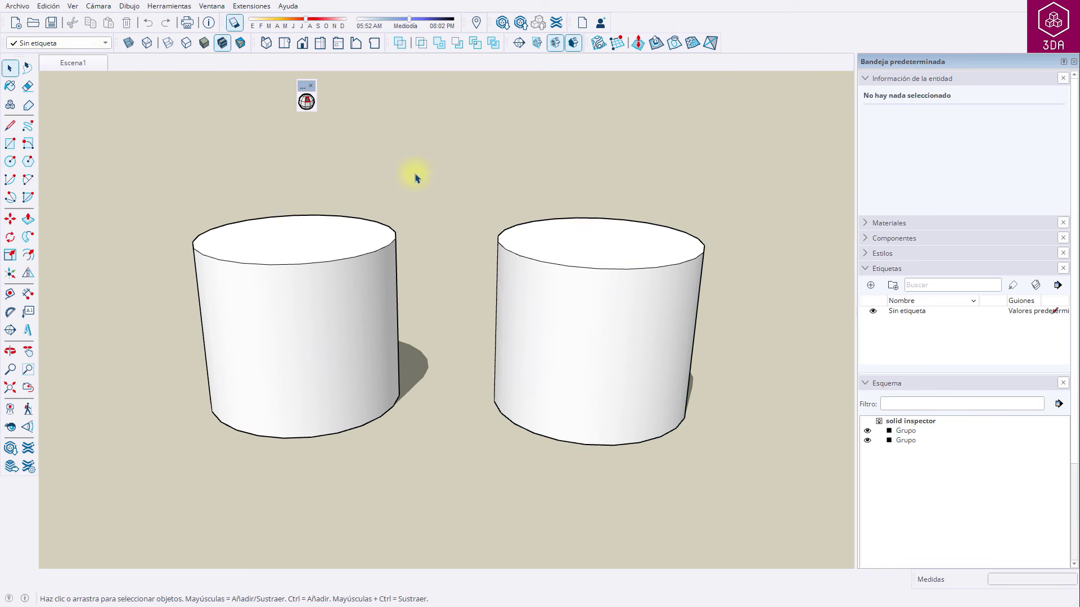
click(301, 244)
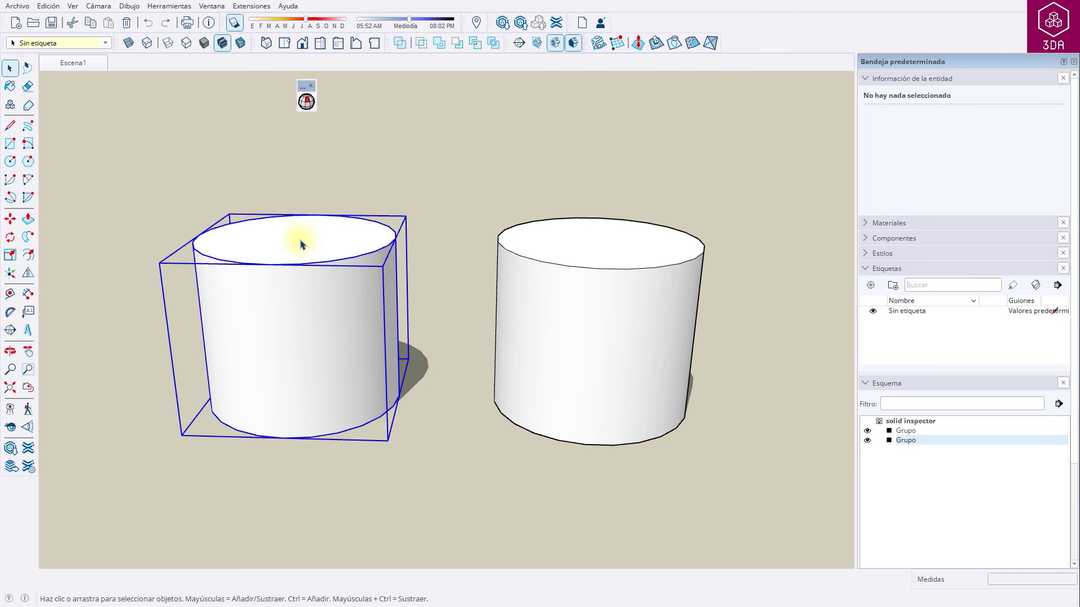
- Run Solid Inspector² on the left cylinder and orbit to its red surface-border edge
click(306, 101)
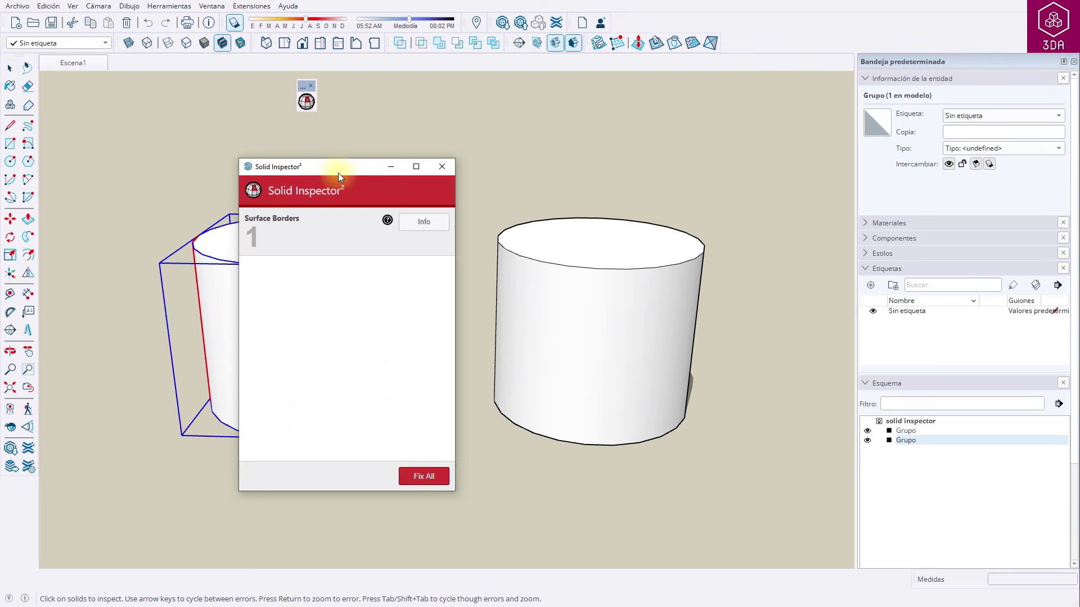
drag(338, 173, 546, 129)
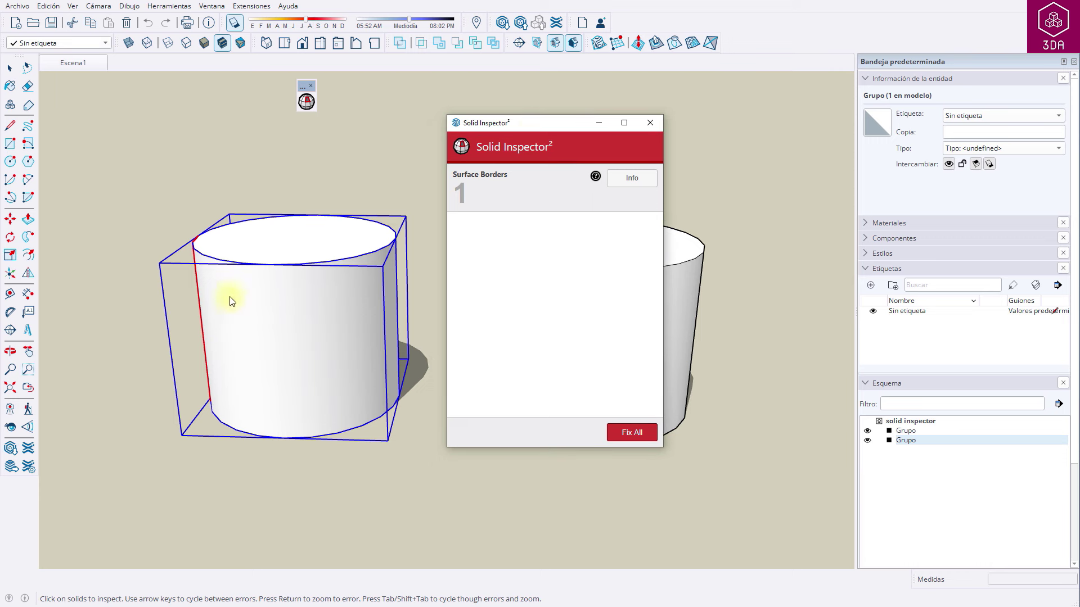
middle_drag(217, 326, 579, 314)
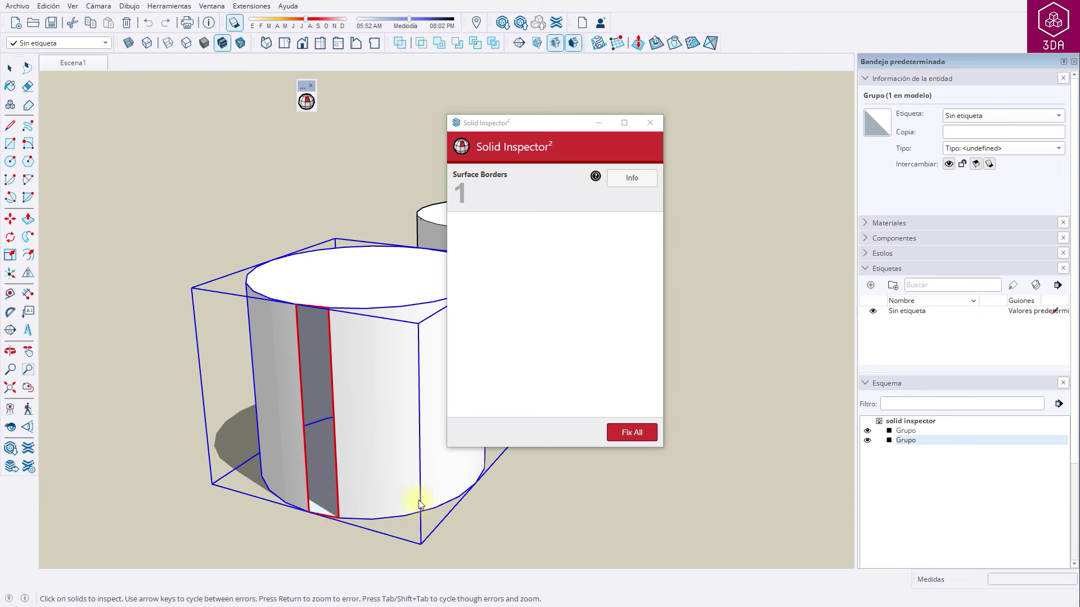
- Attempt Fix All, dismiss the failure warning, close the inspector, and open the cylinder group
click(627, 434)
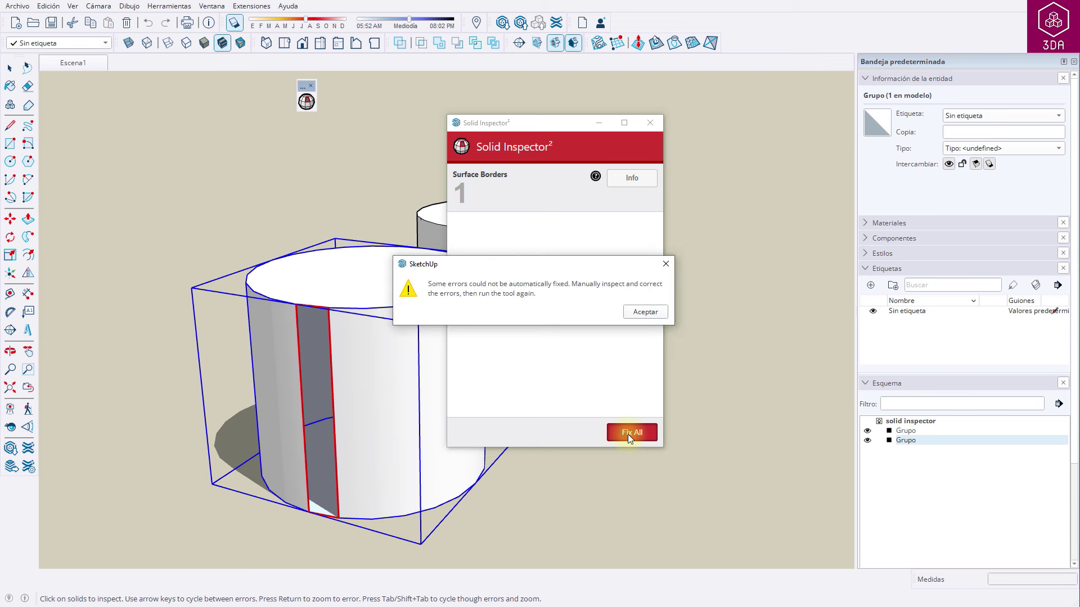
click(637, 314)
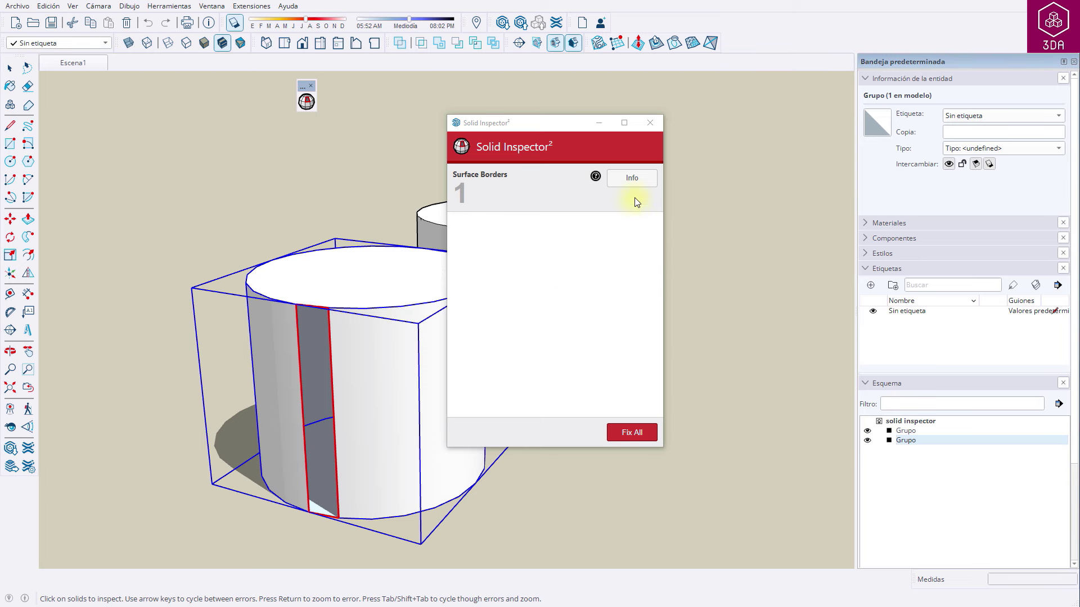
click(649, 124)
double_click(378, 416)
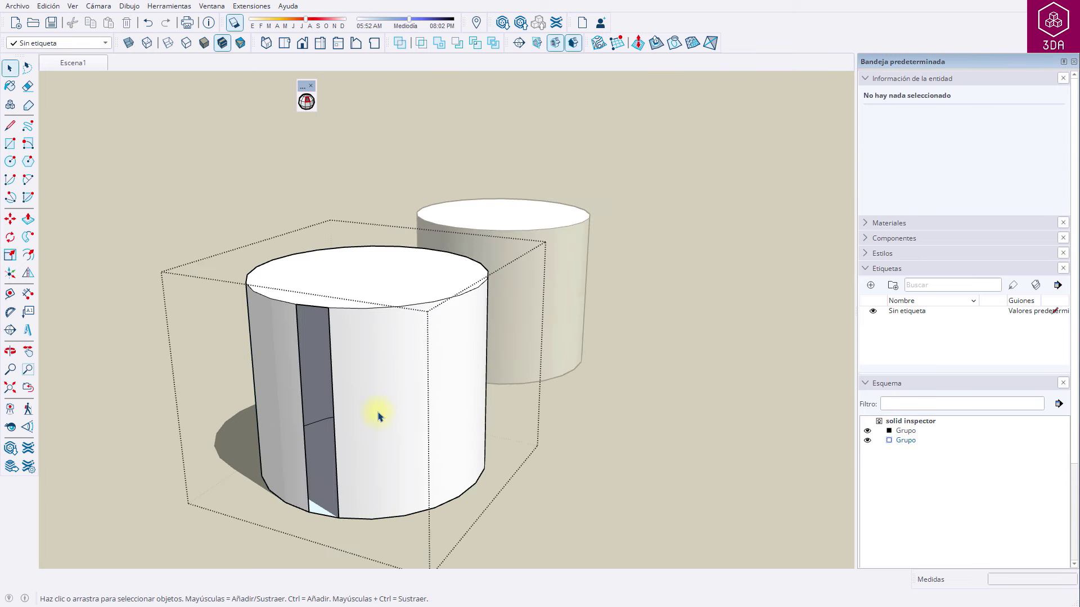
- Draw an edge across the cylinder wall's gap, making the group a 58762,67 m³ solid
key(l)
click(296, 305)
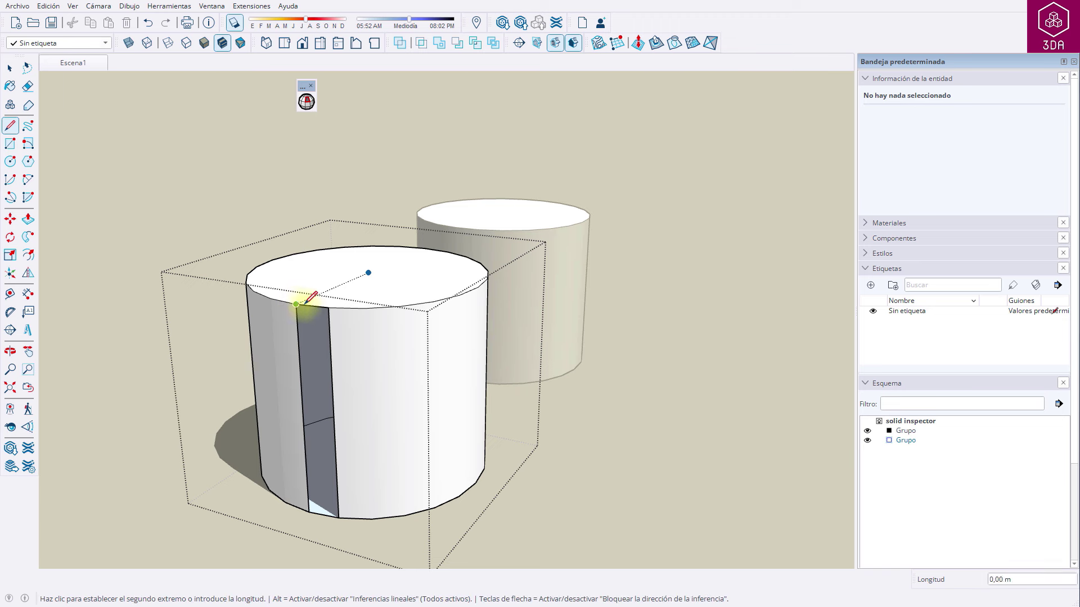
click(332, 307)
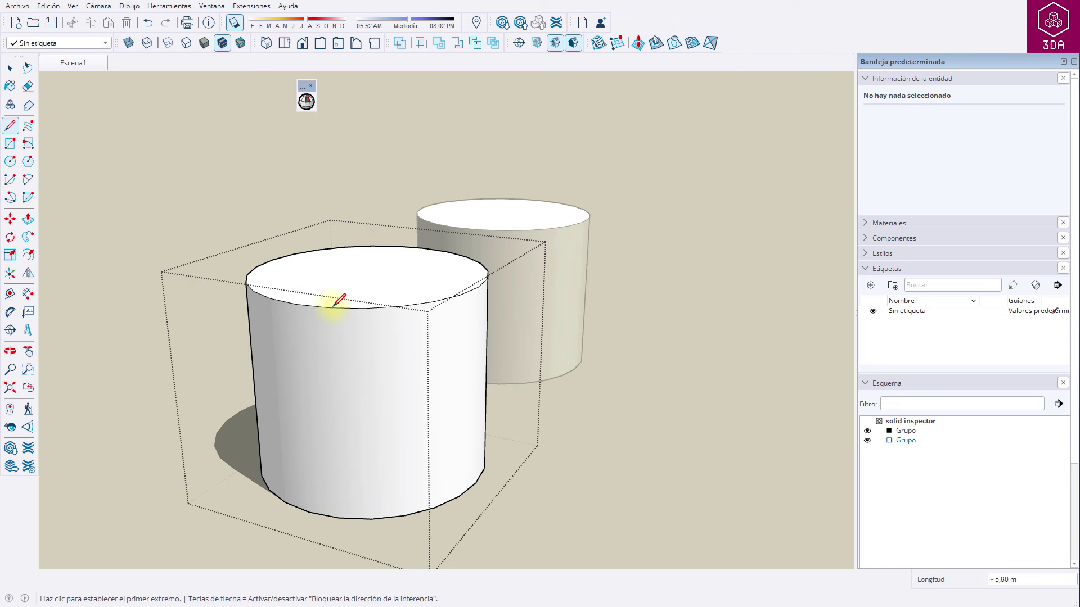
key(space)
click(282, 203)
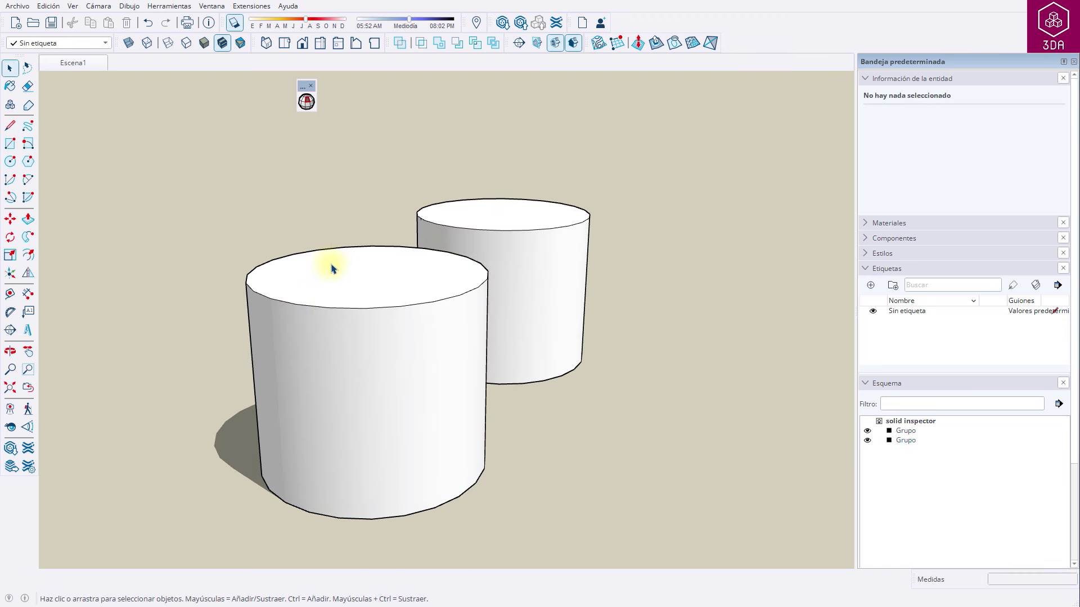
click(332, 269)
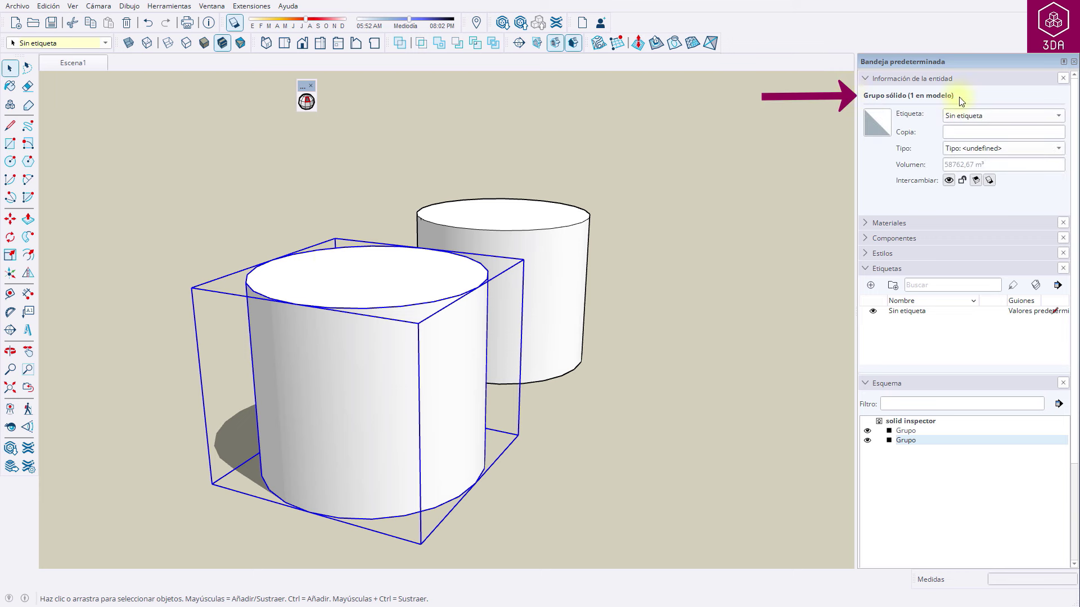
- Orbit back to both cylinders and select the right cylinder group
middle_drag(656, 441, 334, 479)
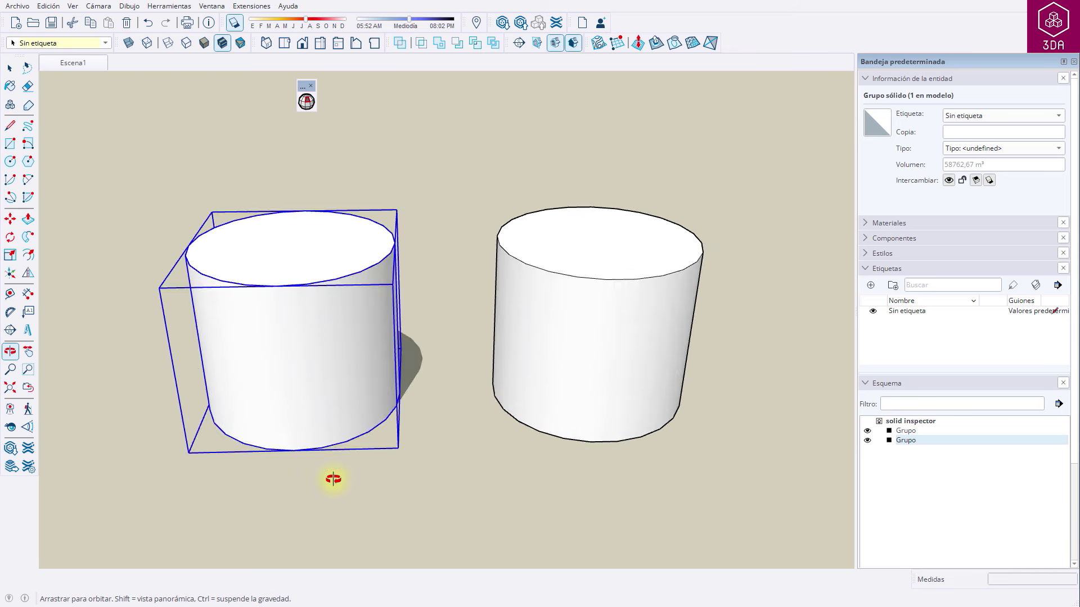
key(space)
click(638, 267)
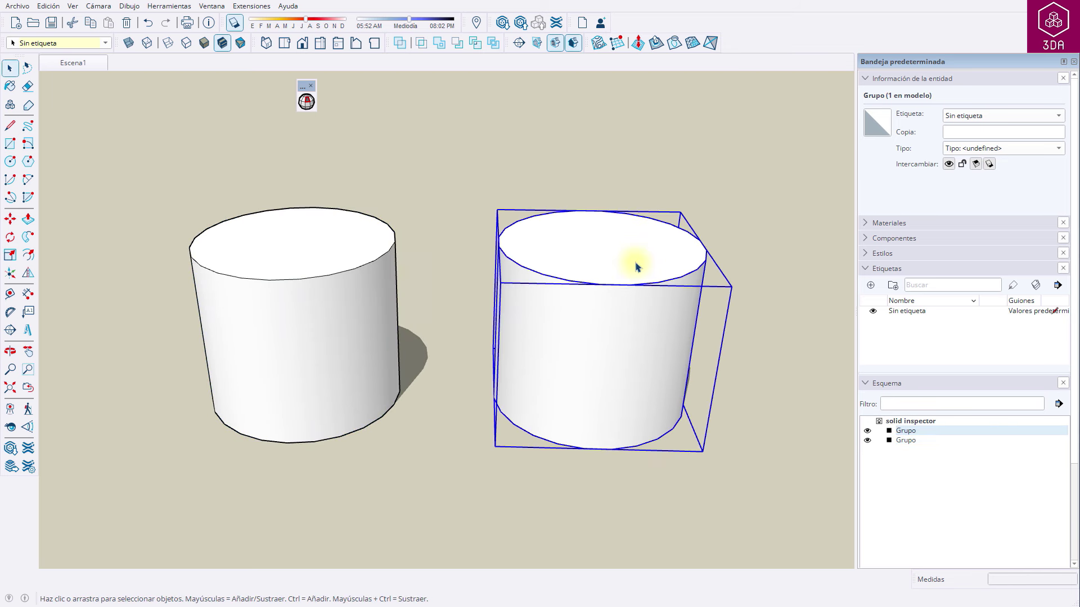
- Fix the right cylinder's 2 stray edges with Solid Inspector², viewing them in X-ray
click(306, 102)
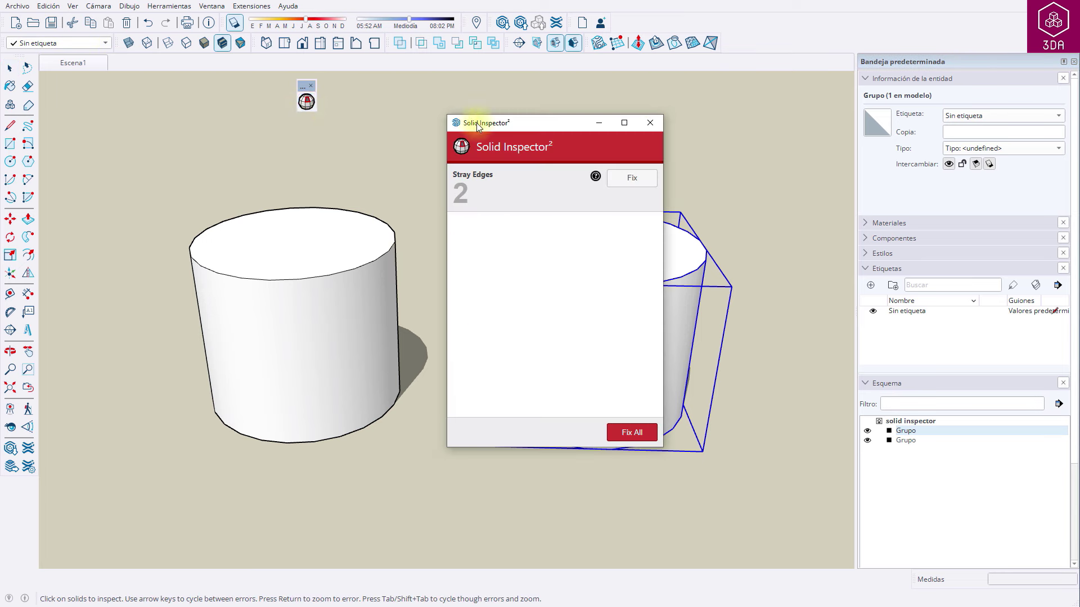
drag(489, 130, 323, 154)
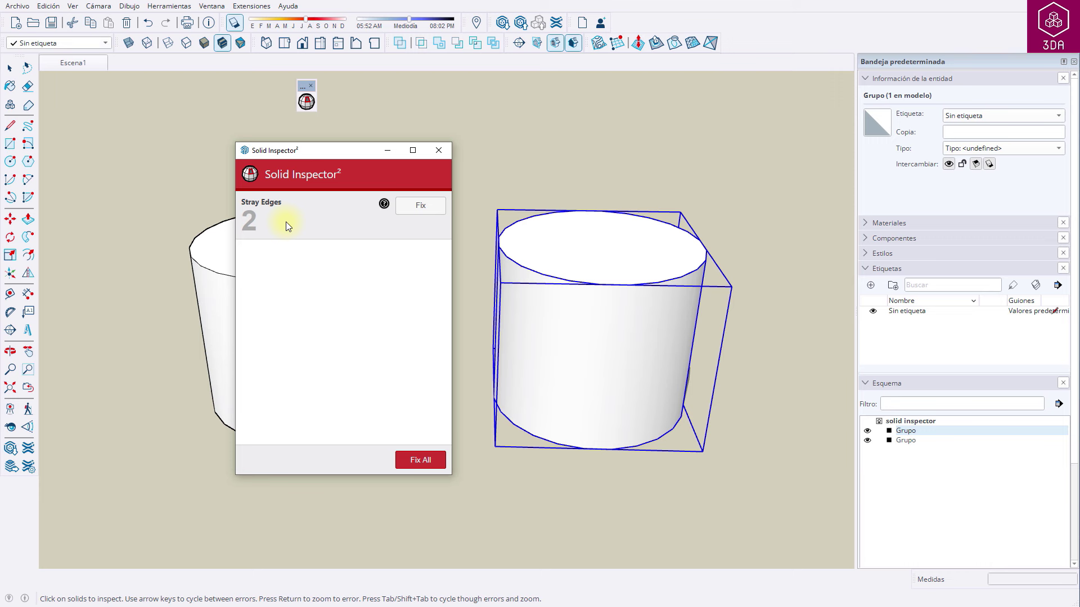
click(130, 45)
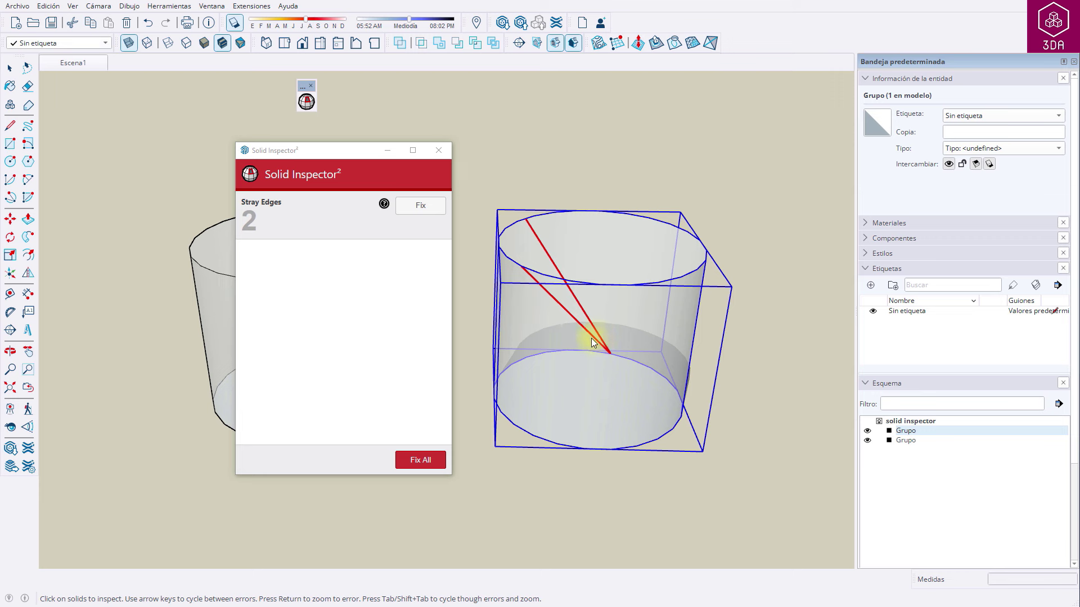
click(428, 461)
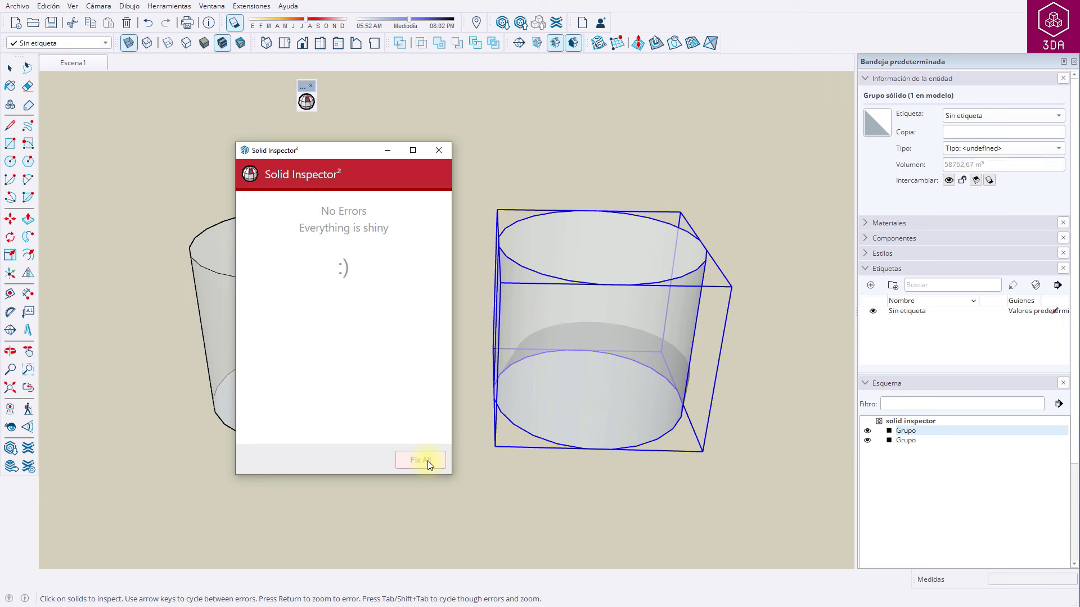
click(442, 148)
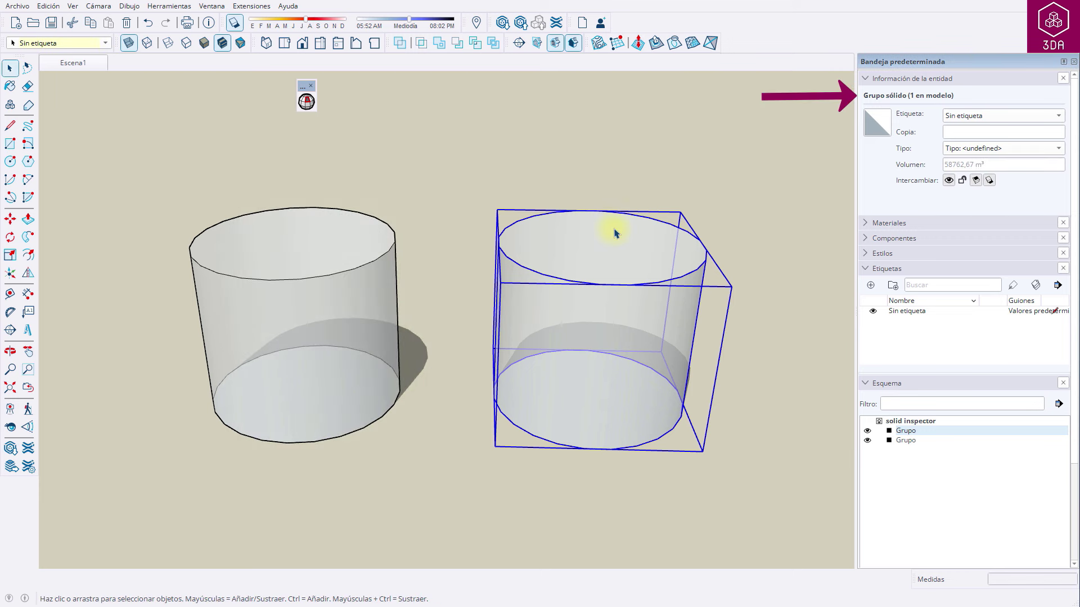